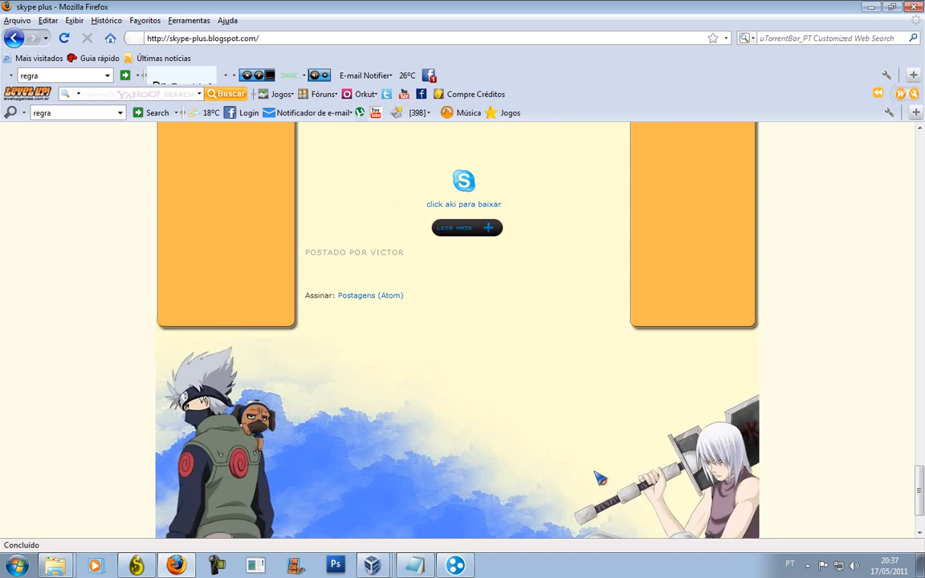
scroll(868, 534, "up", 10)
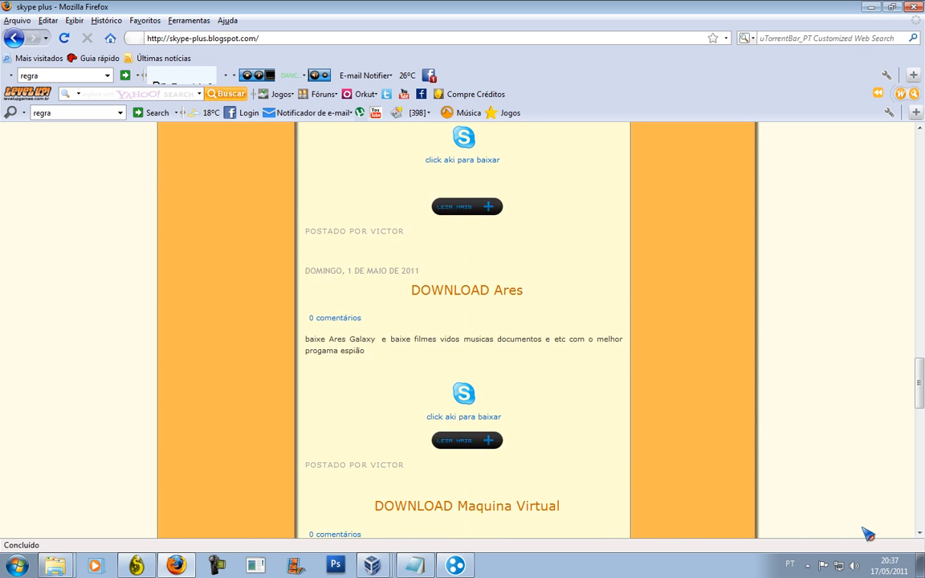
Minimize the Firefox window showing the skype-plus blog to reveal the desktop.
left_click_drag(854, 278, 862, 39)
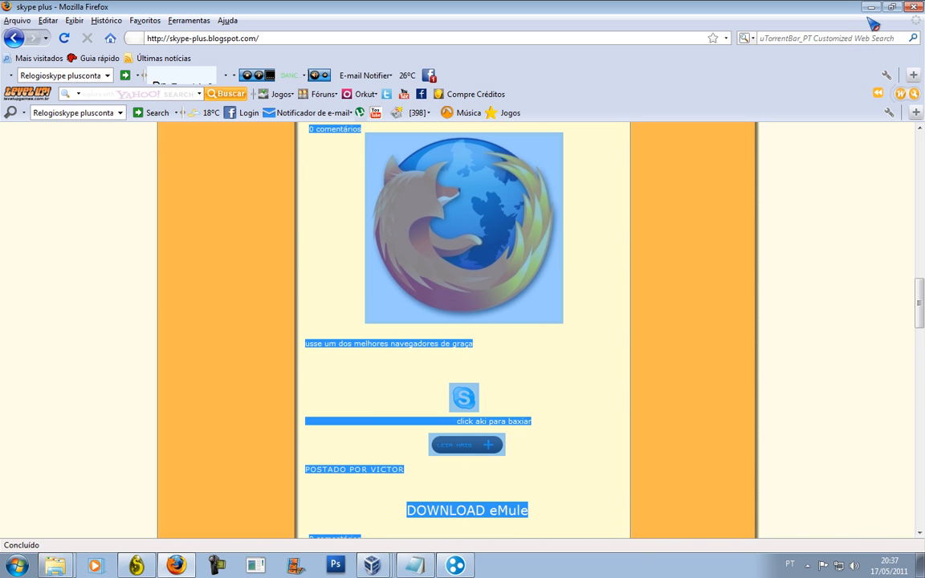
left_click(871, 8)
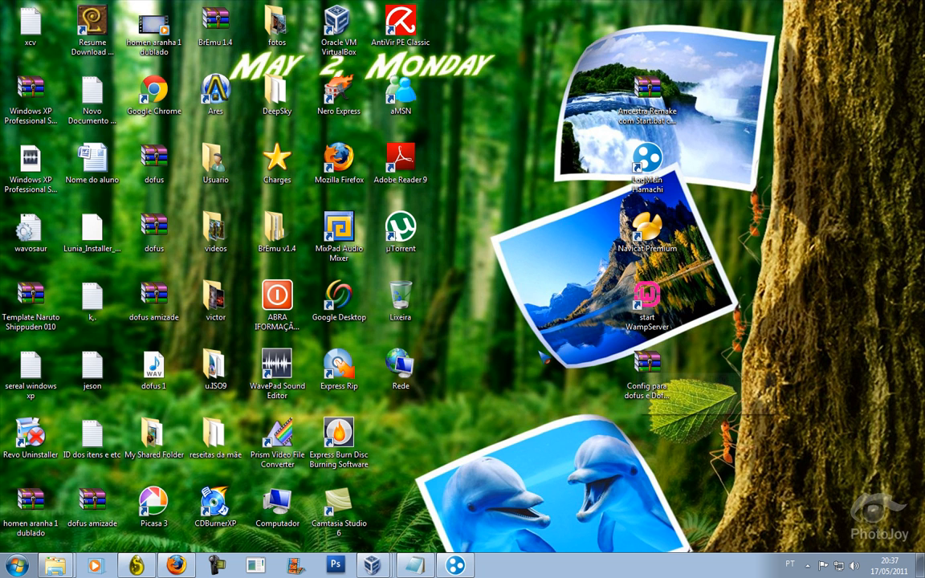
Extract the Ancestra Remake archive onto the desktop with WinRAR's 'Extrair aqui'.
right_click(624, 91)
mouse_move(580, 78)
left_mouse_down()
mouse_move(571, 346)
mouse_move(621, 105)
left_mouse_up()
mouse_move(734, 35)
left_mouse_down()
mouse_move(753, 79)
mouse_move(733, 178)
left_mouse_up()
left_click_drag(502, 272, 673, 268)
left_click_drag(574, 361, 716, 339)
left_click_drag(490, 445, 648, 127)
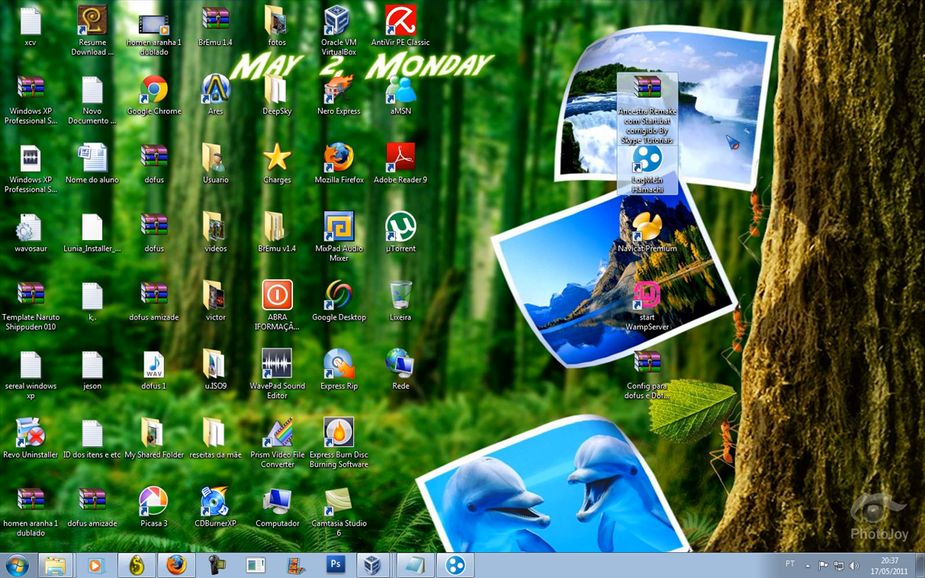
right_click(666, 119)
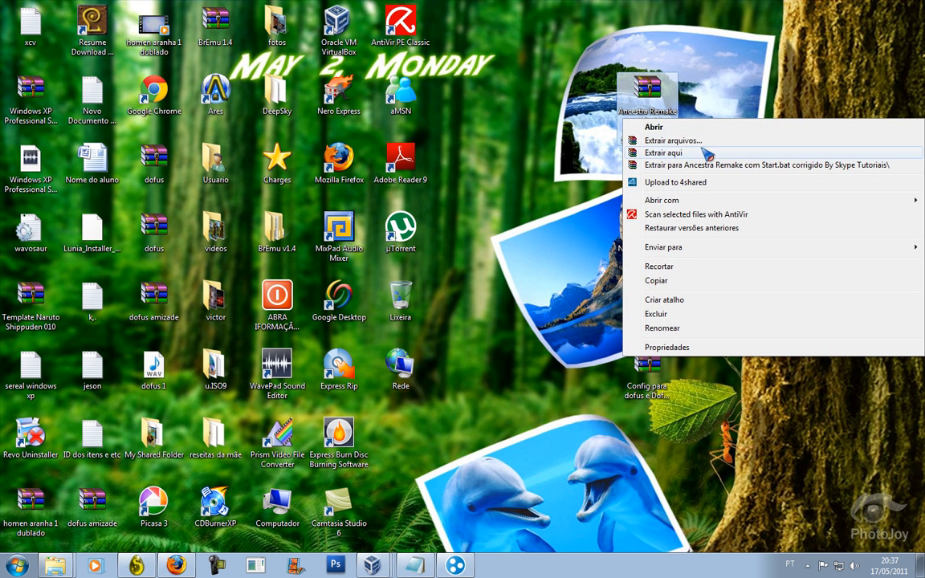
left_click(667, 153)
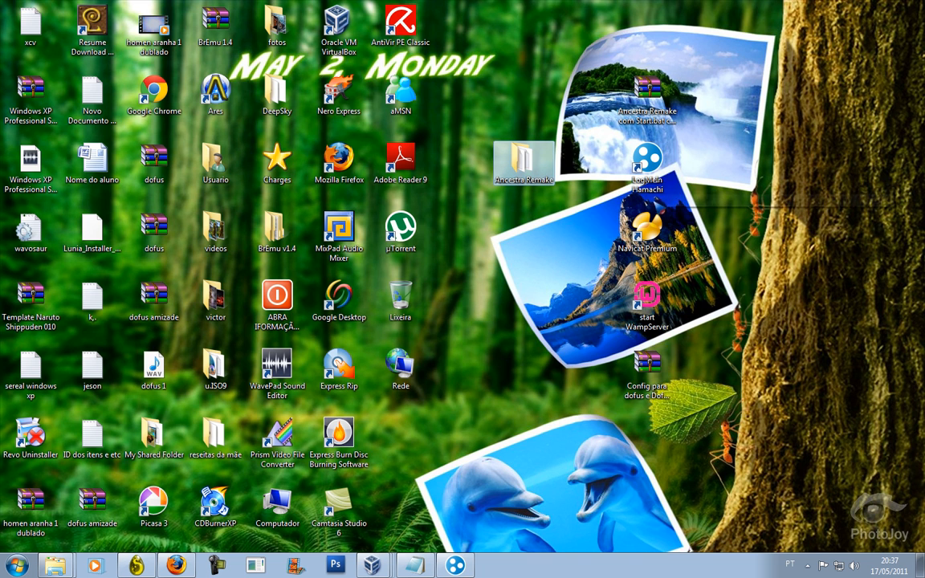
left_click(666, 320)
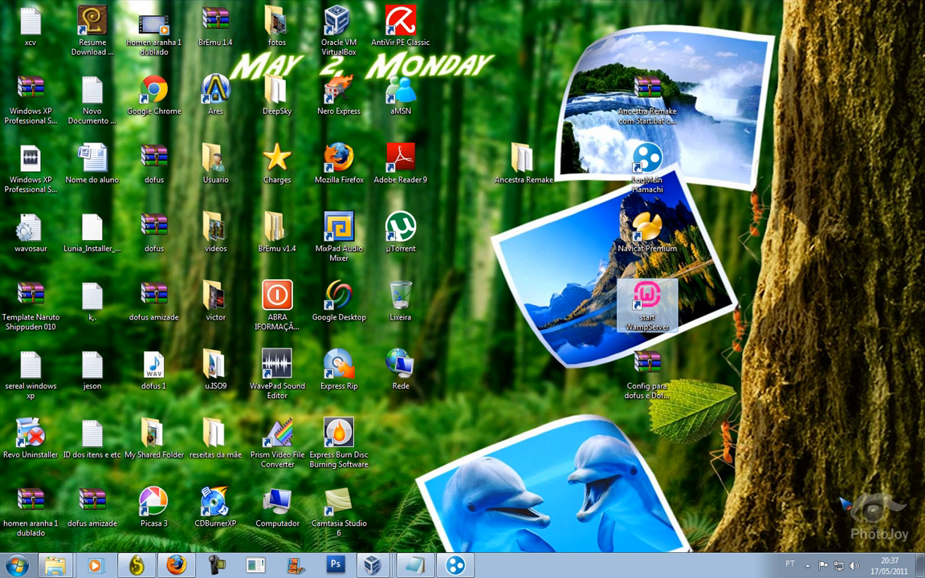
left_click(808, 565)
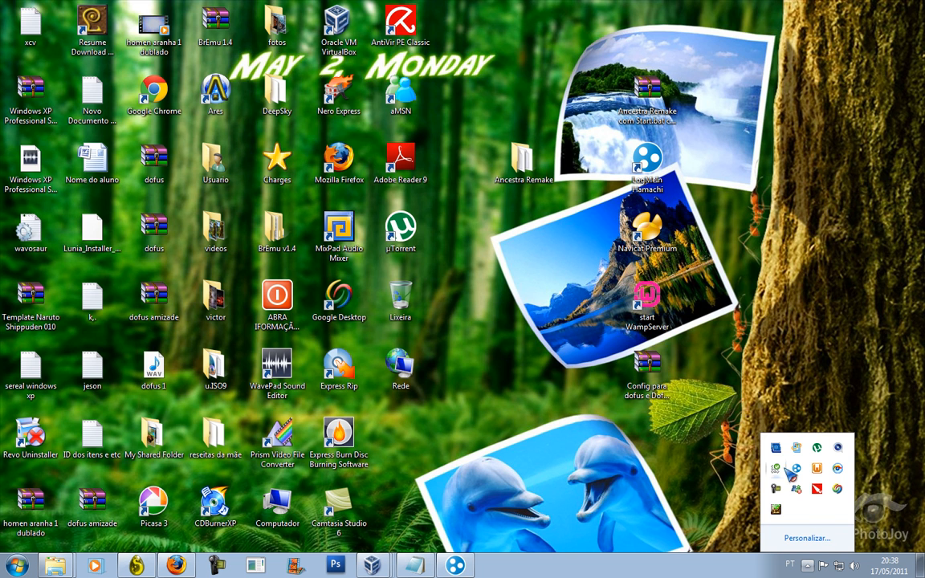
right_click(817, 468)
mouse_move(835, 524)
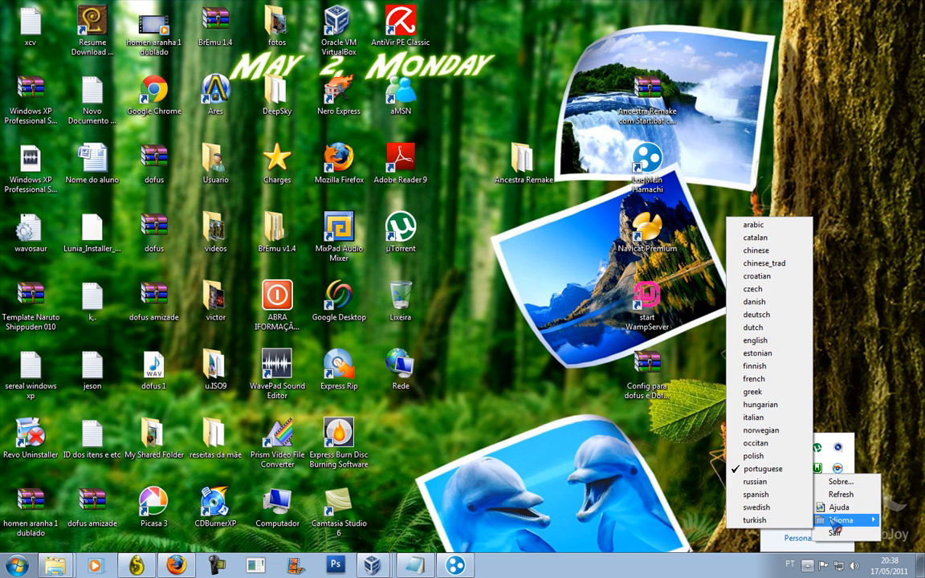
left_click(819, 470)
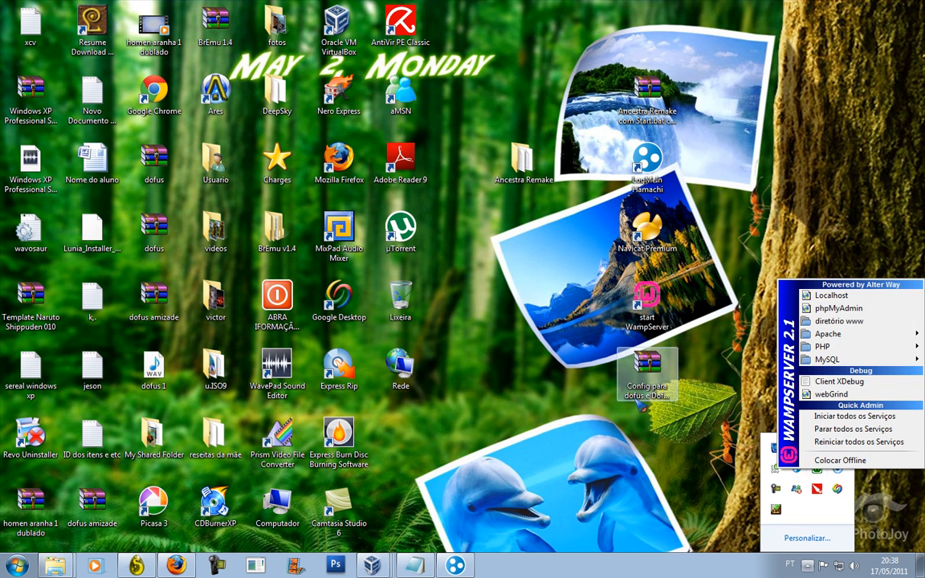
left_click(620, 411)
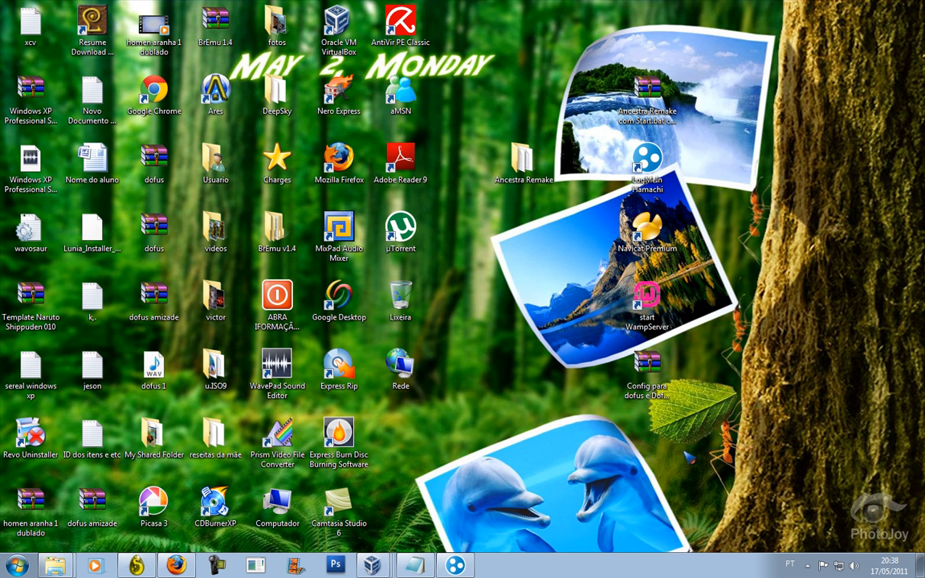
left_click(807, 570)
Open Hamachi and start a new network via Rede > Criar nova rede, entering an ID beginning 'Do'.
left_click(459, 566)
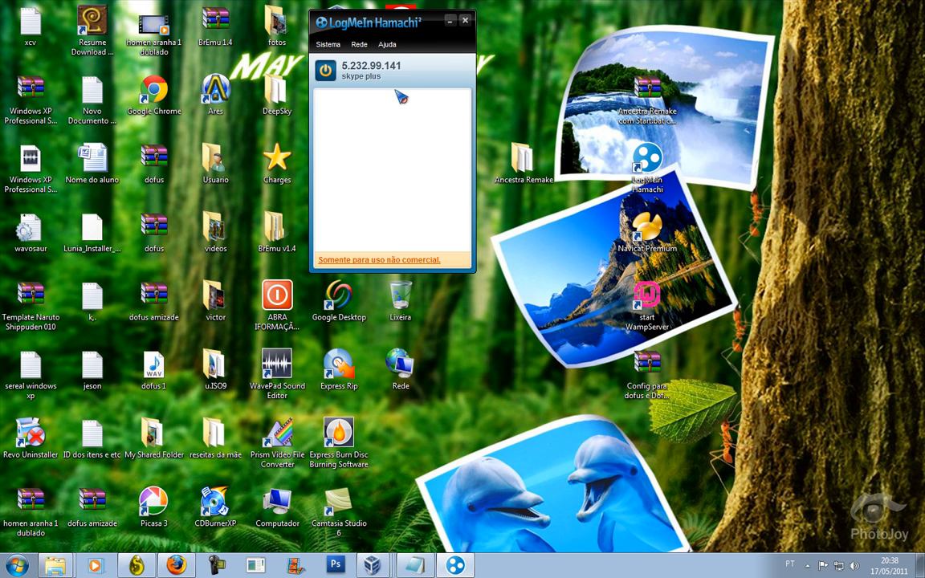
left_click(359, 44)
left_click(380, 57)
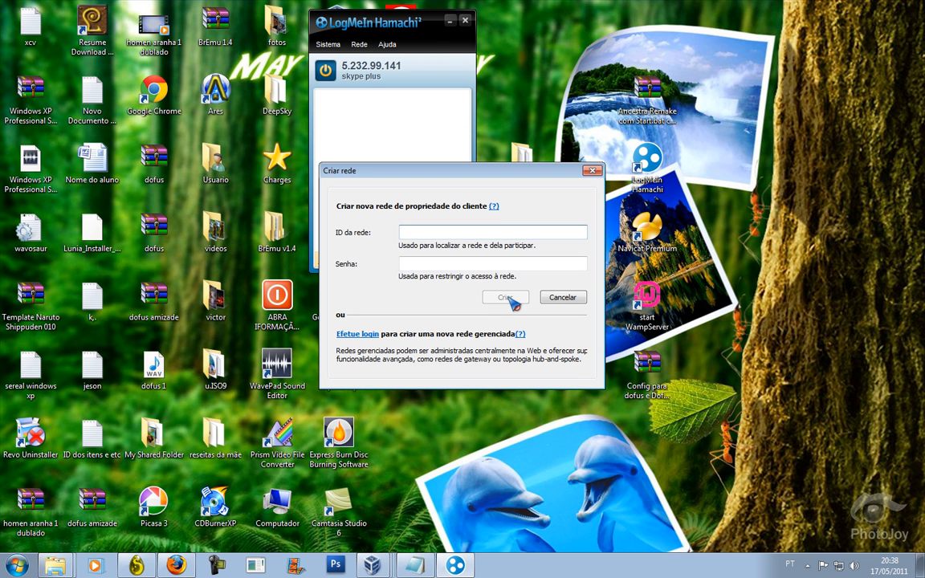
type("ODUFS")
key("BackSpace")
key("BackSpace")
key("BackSpace")
key("BackSpace")
type("S")
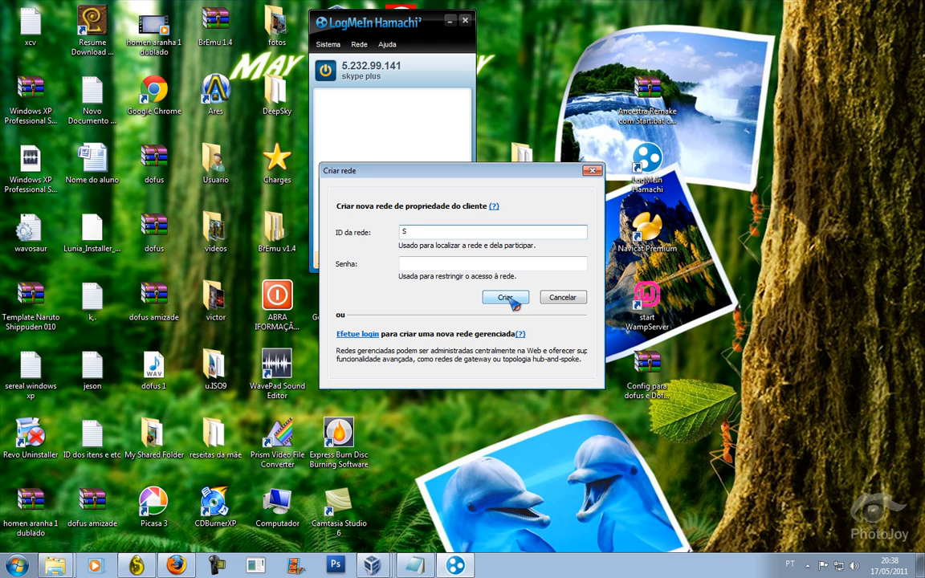
key("BackSpace")
type("Dofus")
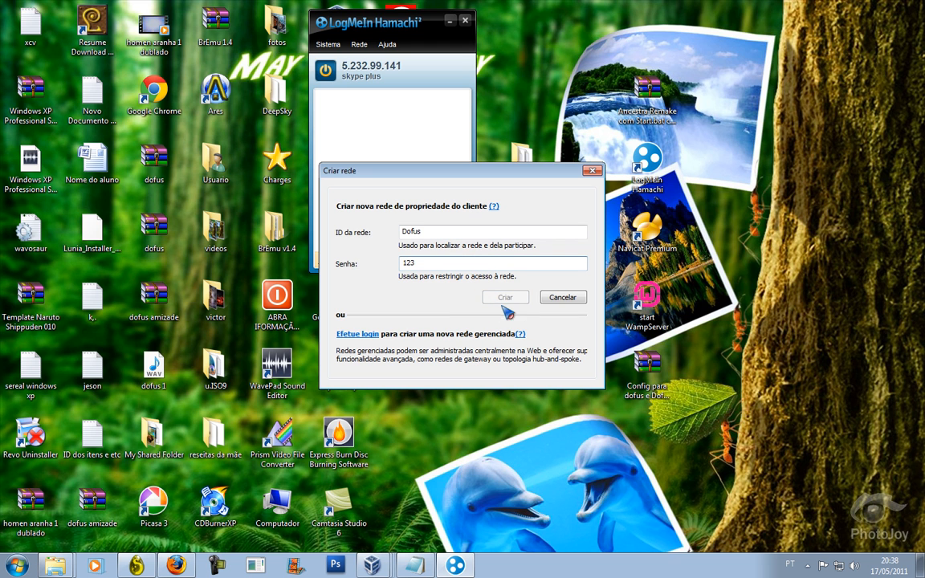
Check the Notepad notes, then cancel the network creation form.
left_click_drag(531, 170, 643, 89)
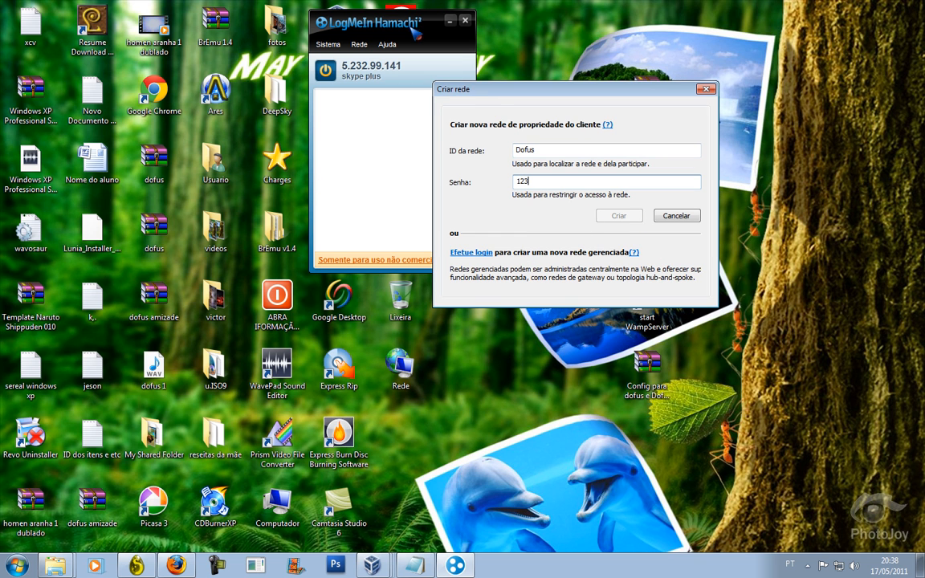
left_click(471, 555)
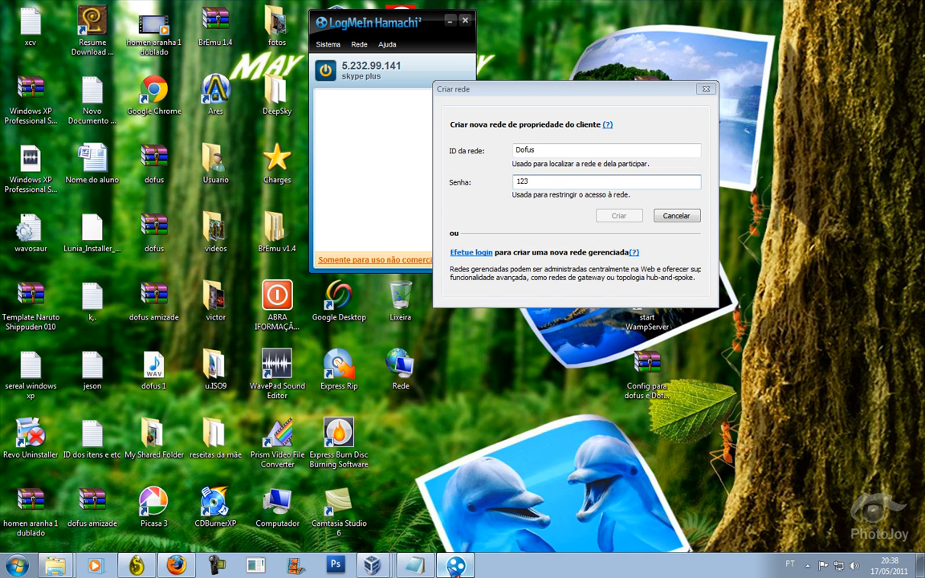
left_click(413, 565)
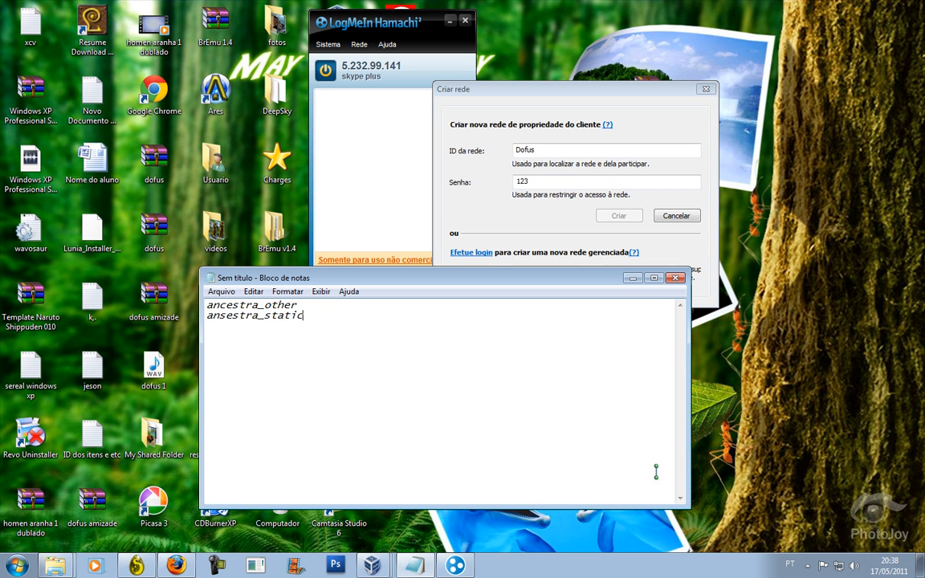
left_click(632, 278)
left_click(676, 215)
left_click(359, 45)
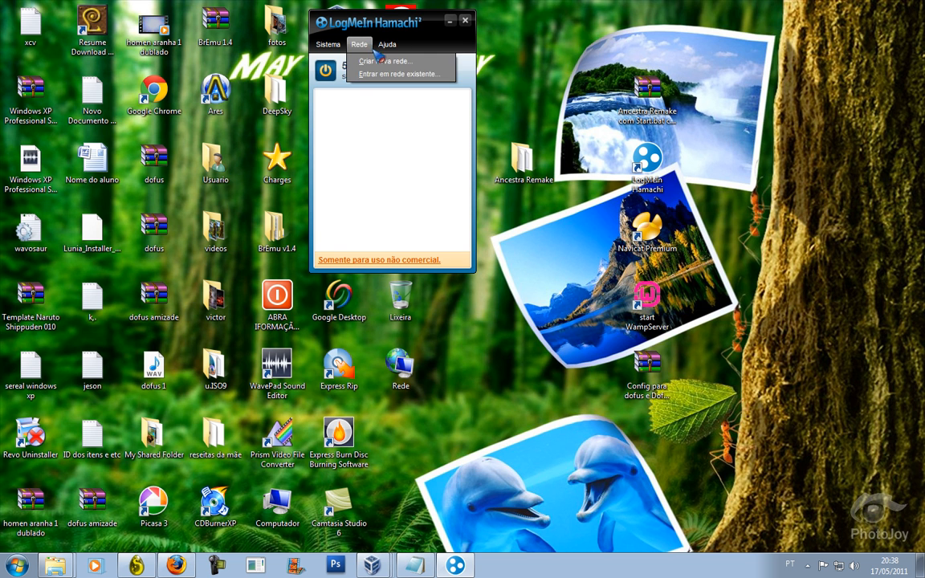
Create a new Hamachi network with the ID 'Skype plus', after first trying 'dofus'.
mouse_move(388, 44)
mouse_move(359, 44)
left_click(385, 61)
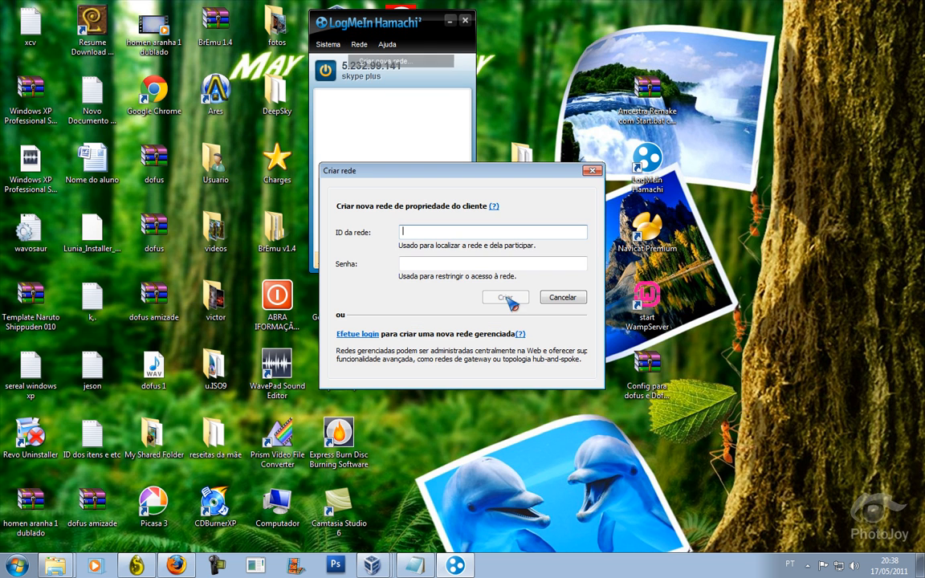
left_click(513, 299)
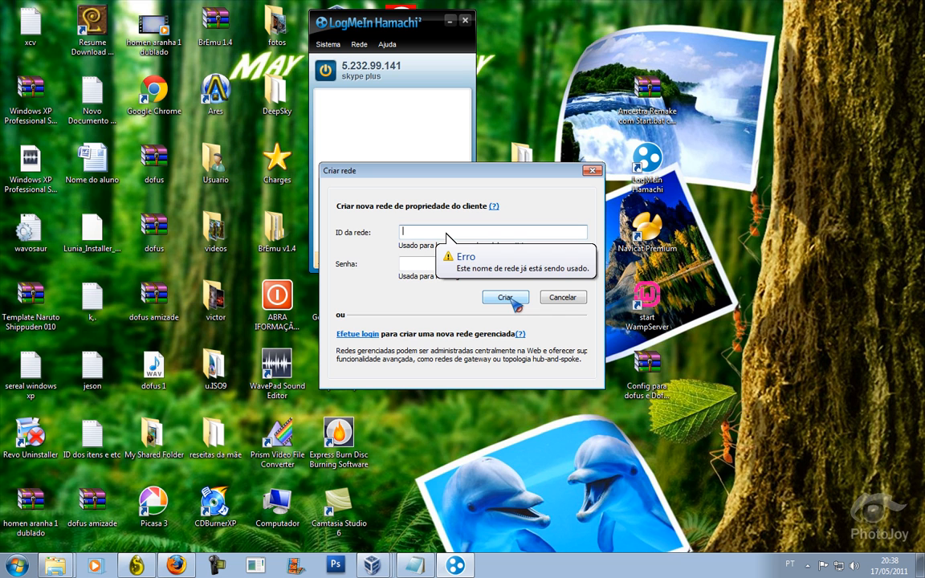
type("dofus")
key("Tab")
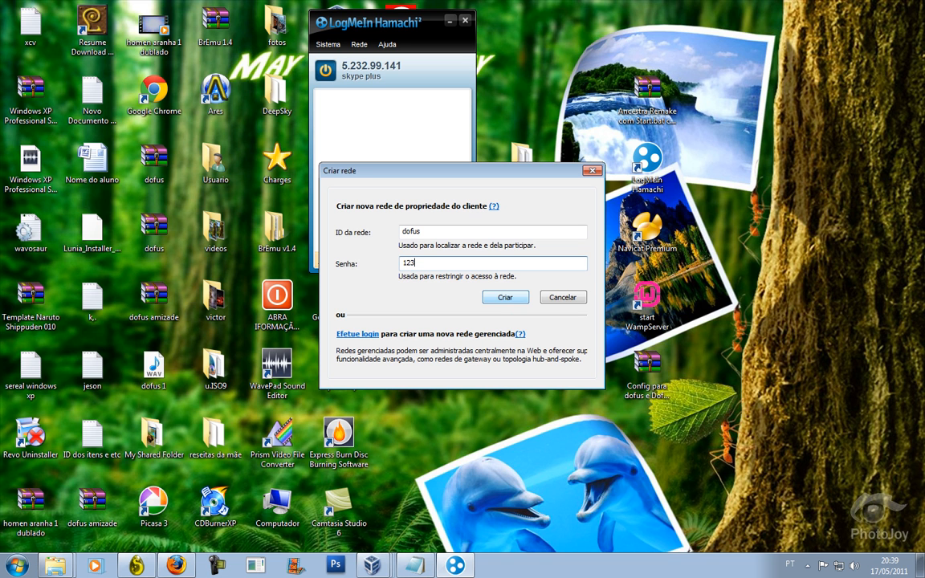
left_click(511, 297)
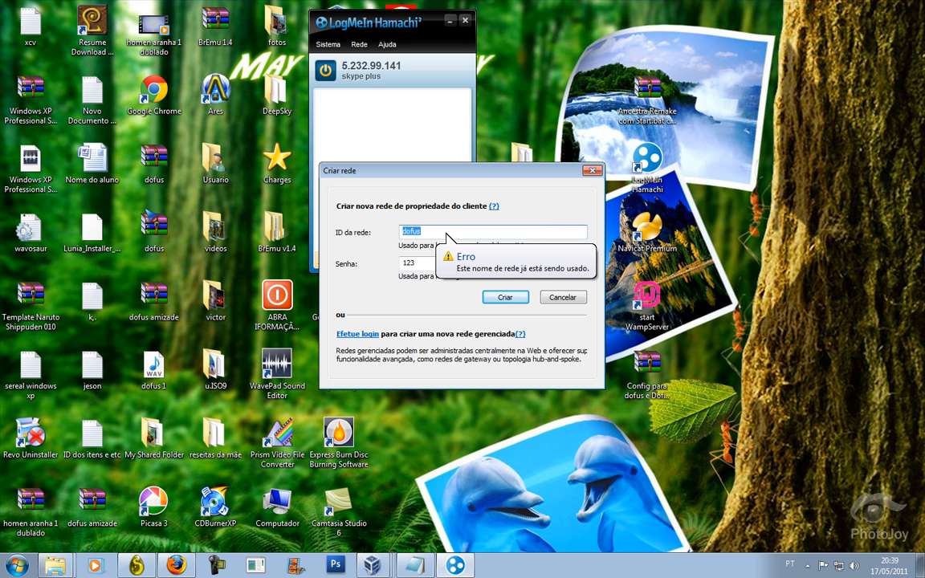
key("BackSpace")
type("SK")
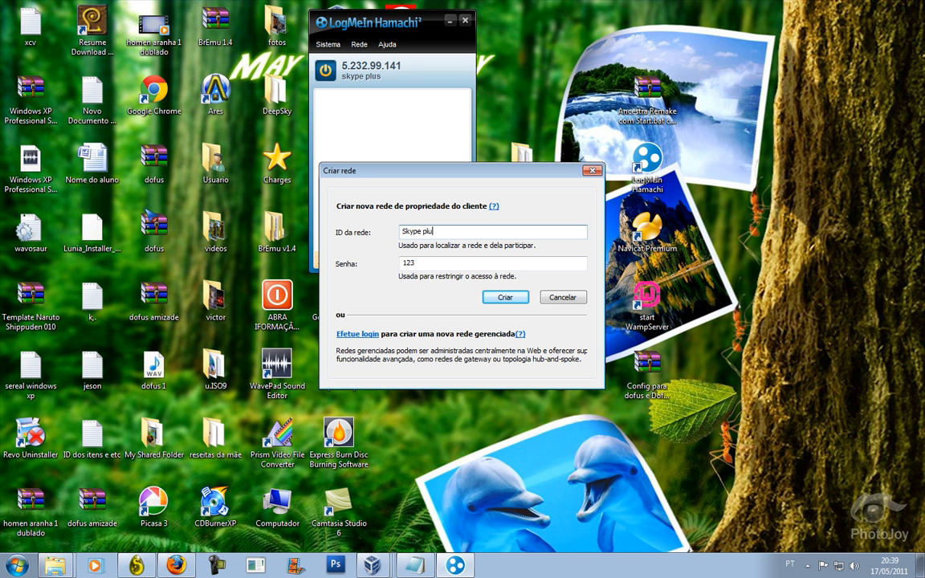
left_click(505, 297)
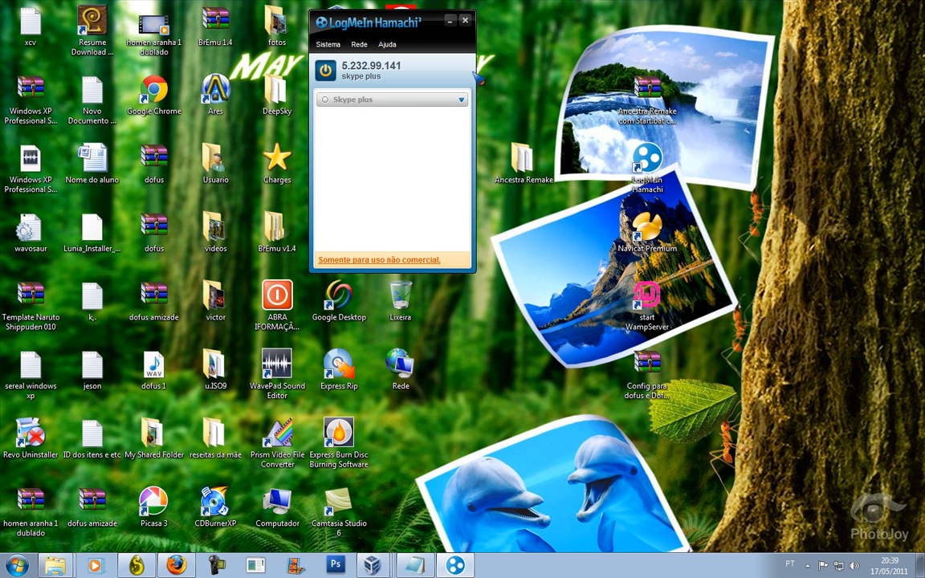
Widen the Hamachi window, bring Skype plus online, and minimize Hamachi.
left_click_drag(476, 121, 429, 233)
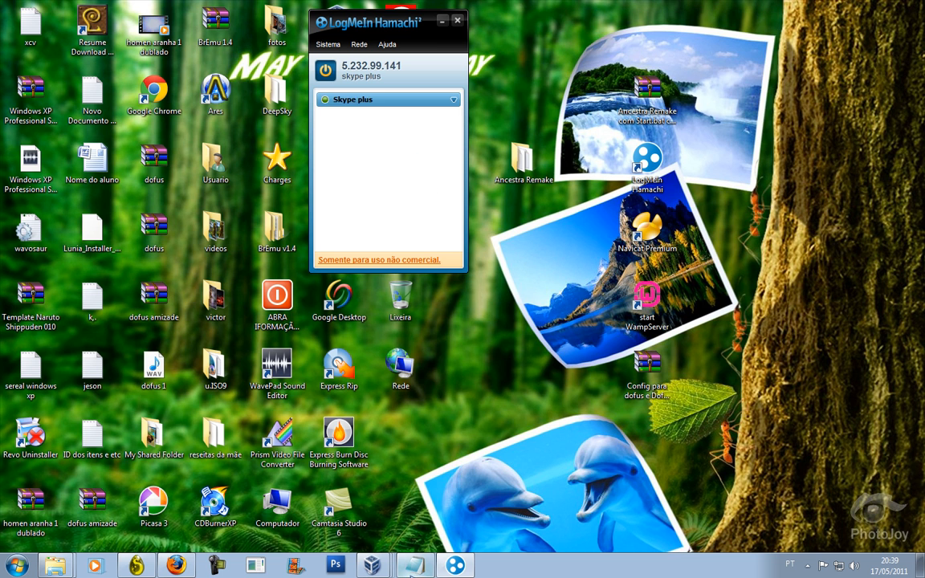
double_click(351, 97)
left_click(359, 44)
mouse_move(387, 44)
left_click(450, 23)
left_click(455, 21)
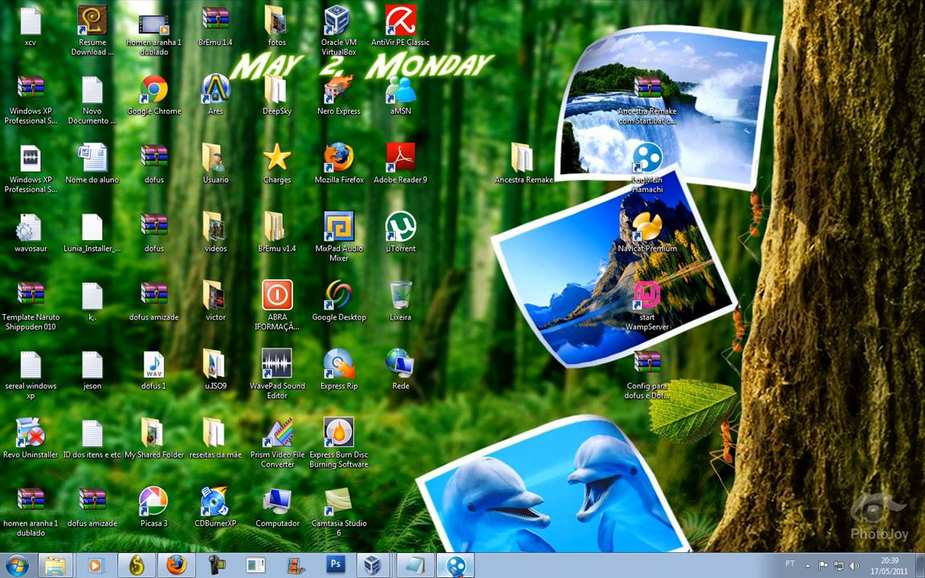
left_click(456, 568)
left_click(456, 567)
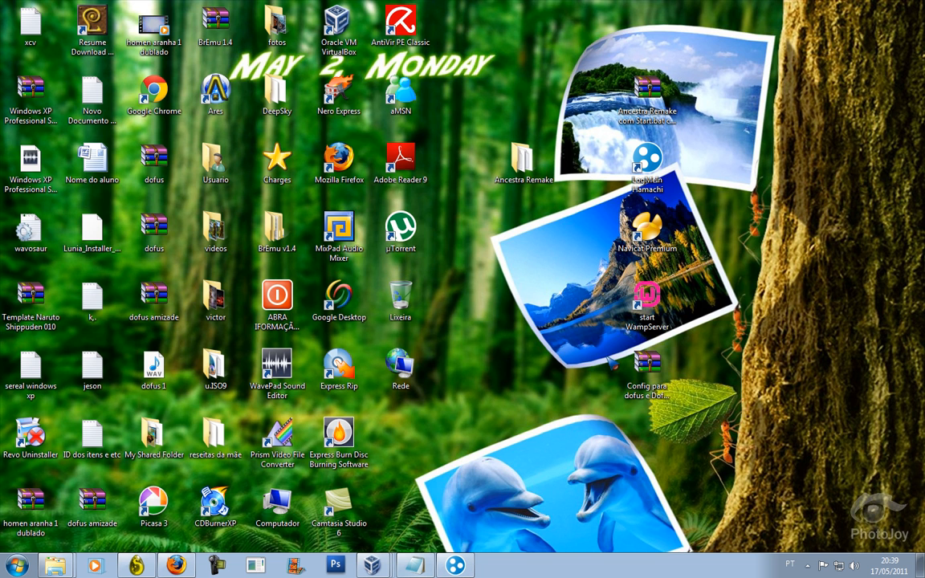
Launch Navicat, add a MySQL connection named Dofus, and open it to list its databases.
double_click(647, 232)
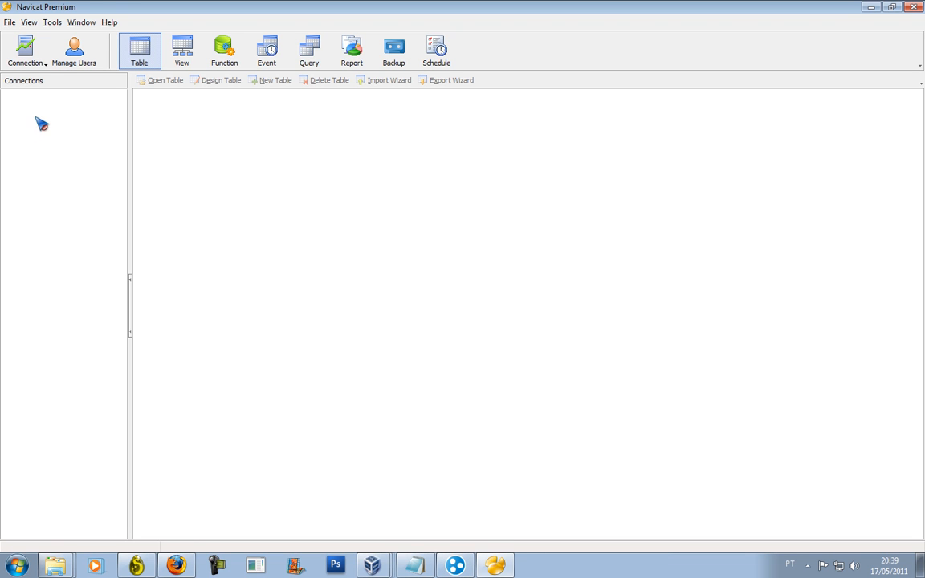
left_click(47, 66)
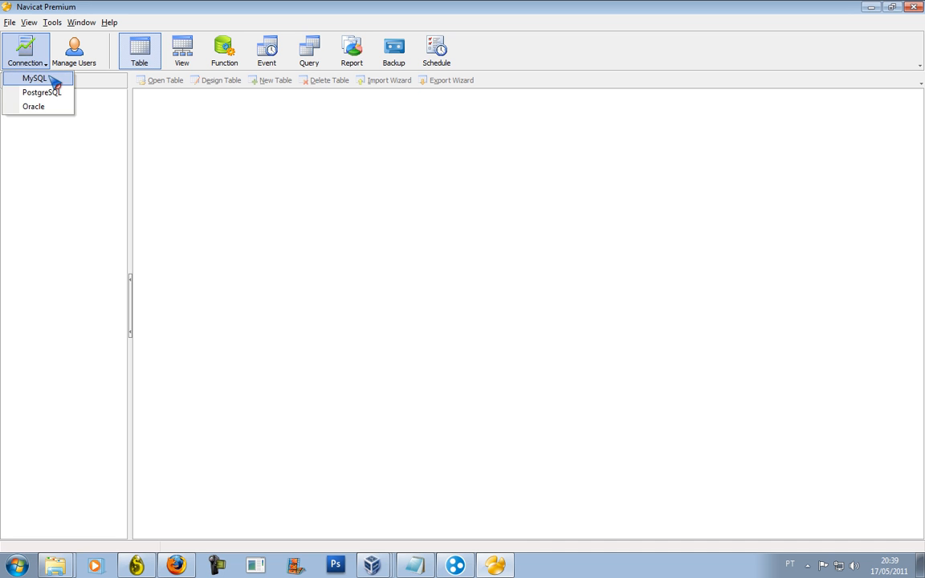
left_click(36, 78)
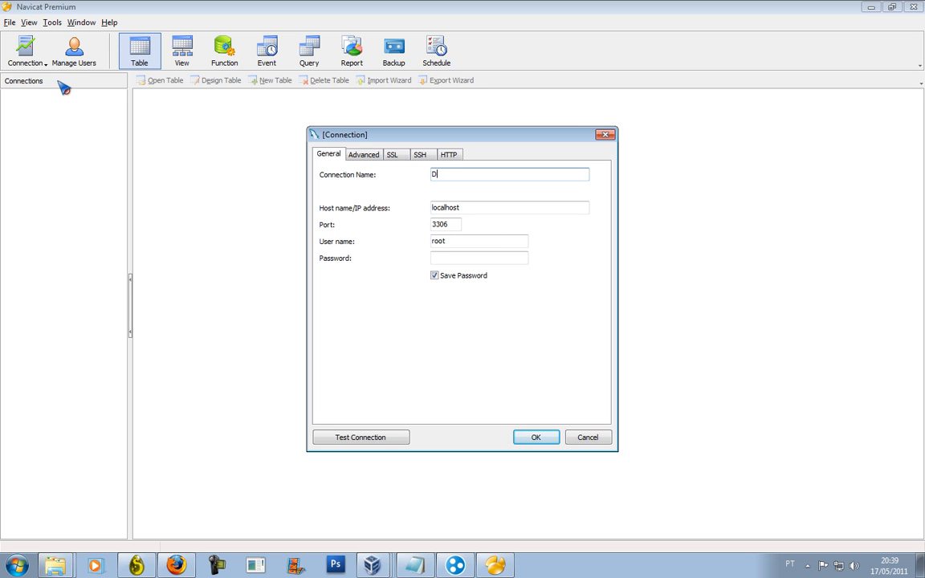
type("Dofus")
key("Return")
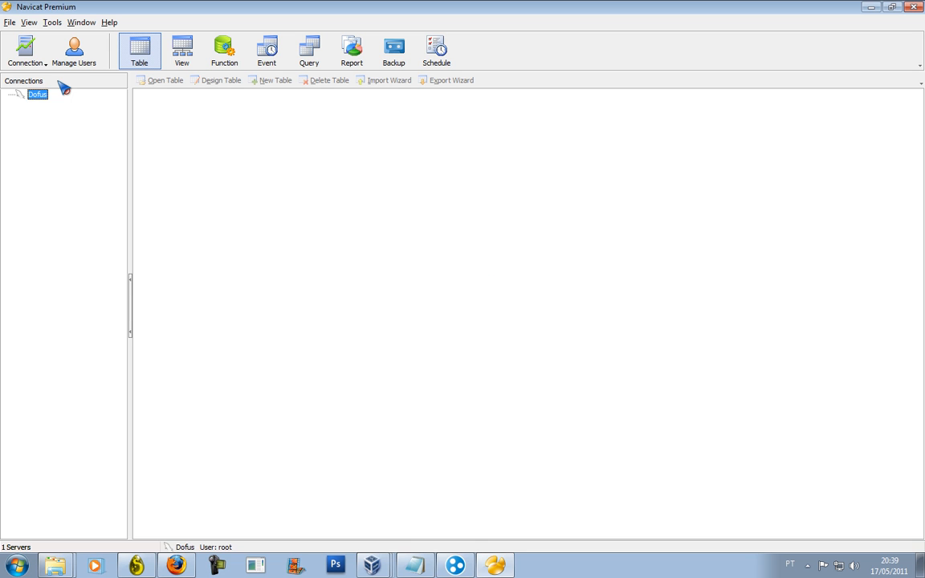
double_click(42, 96)
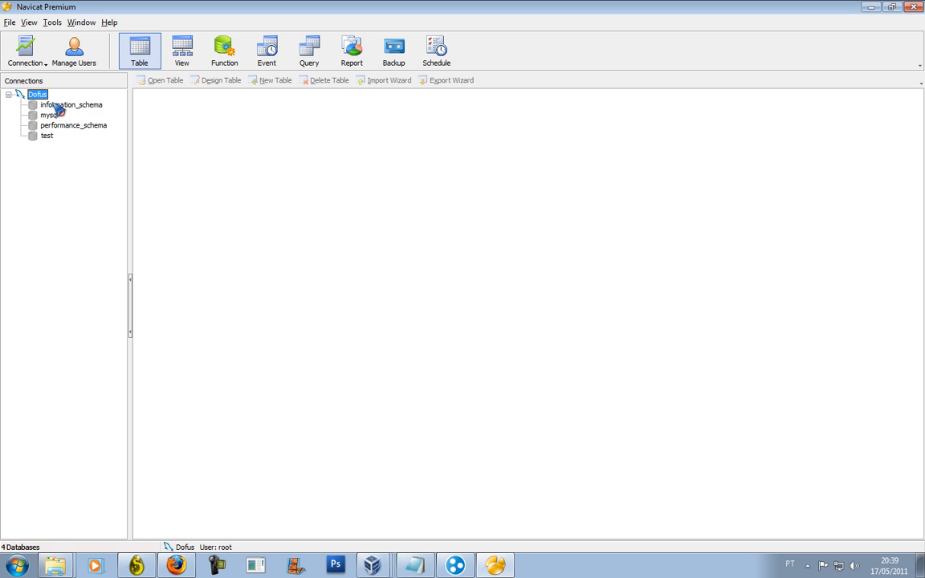
Create the ancestra_other database on the Dofus connection, checking the name in Notepad.
right_click(43, 95)
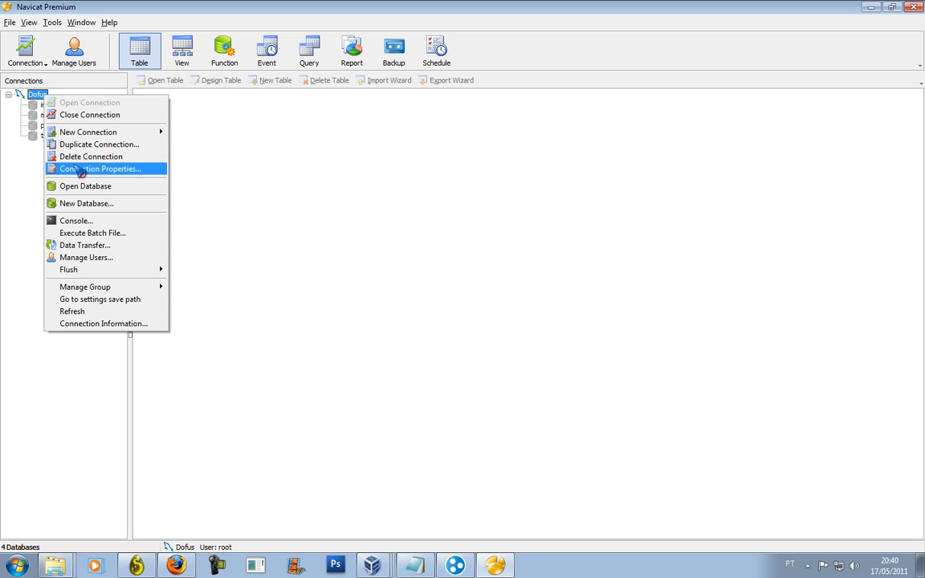
left_click(90, 204)
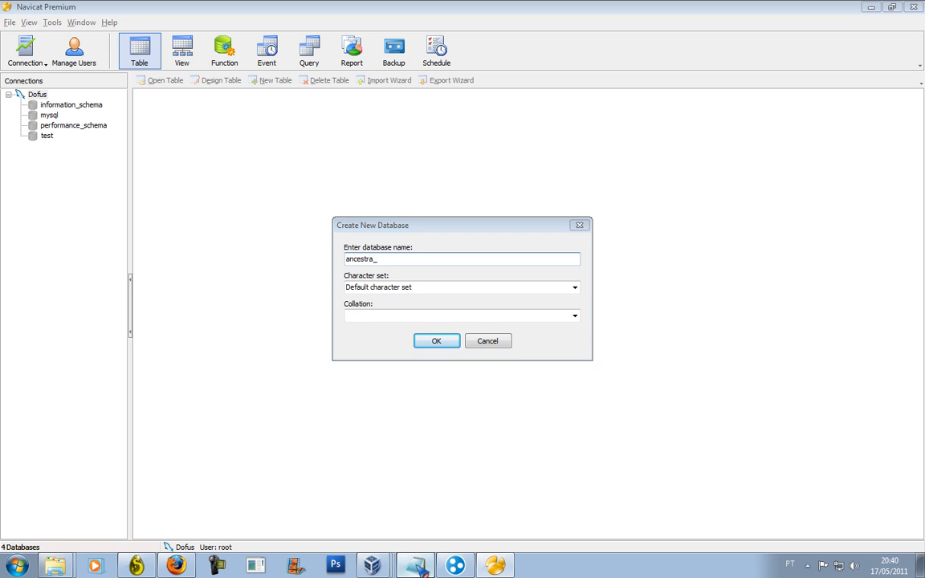
left_click(415, 565)
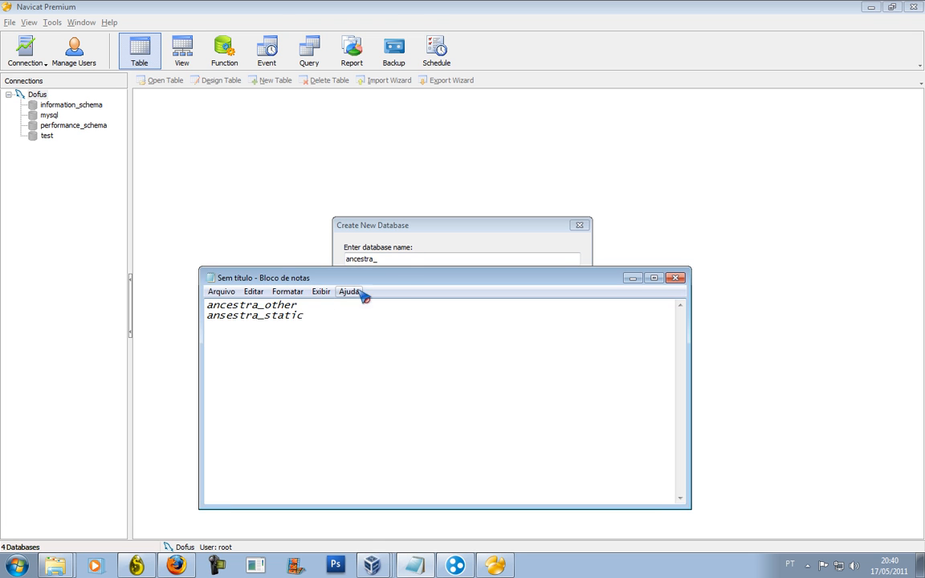
left_click(411, 261)
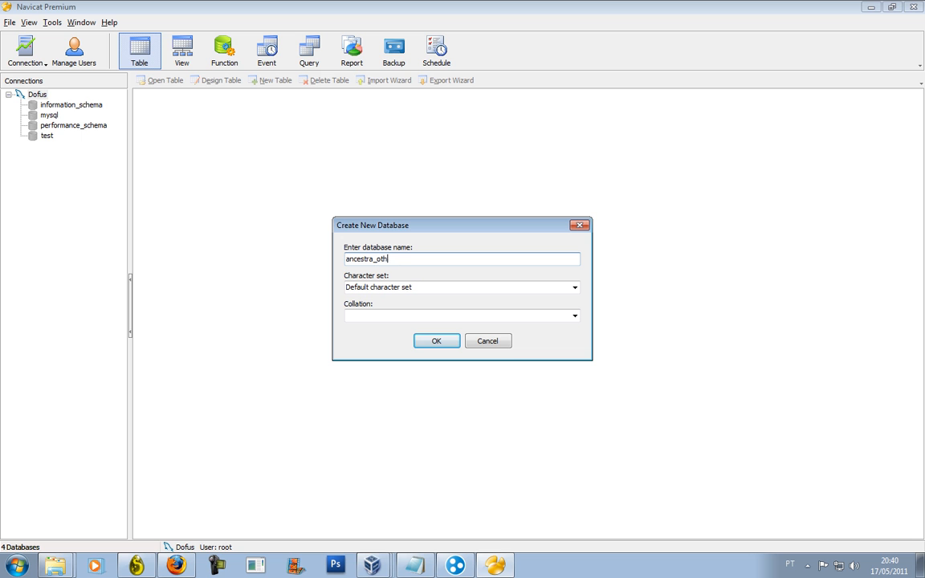
left_click(436, 343)
left_click(62, 105)
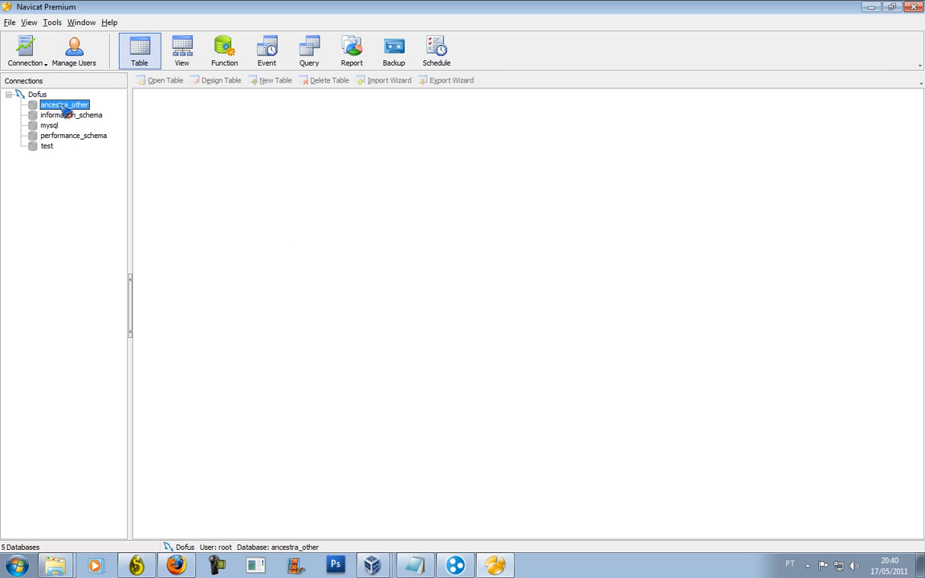
Start a new database on the Dofus connection after briefly opening and closing Execute Batch File.
right_click(64, 109)
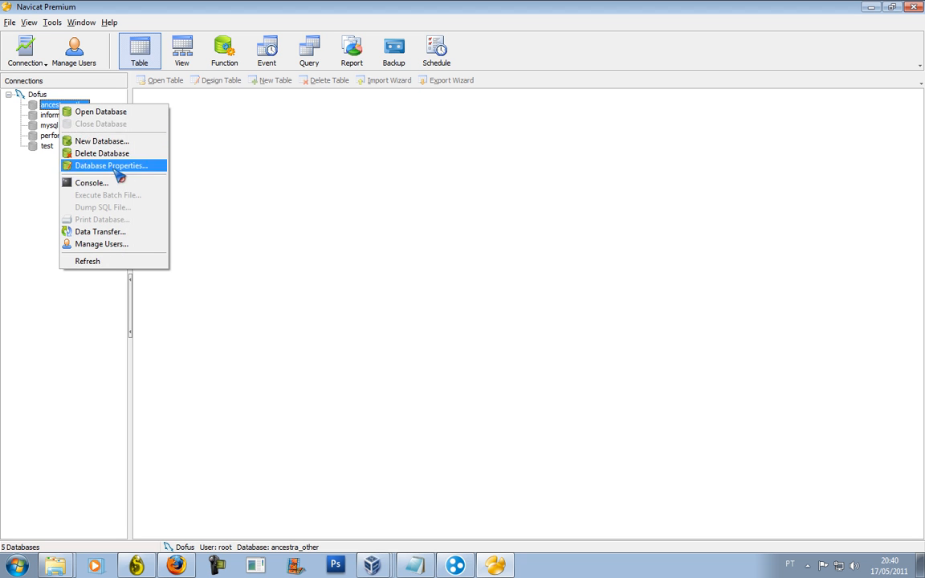
left_click(36, 96)
right_click(37, 97)
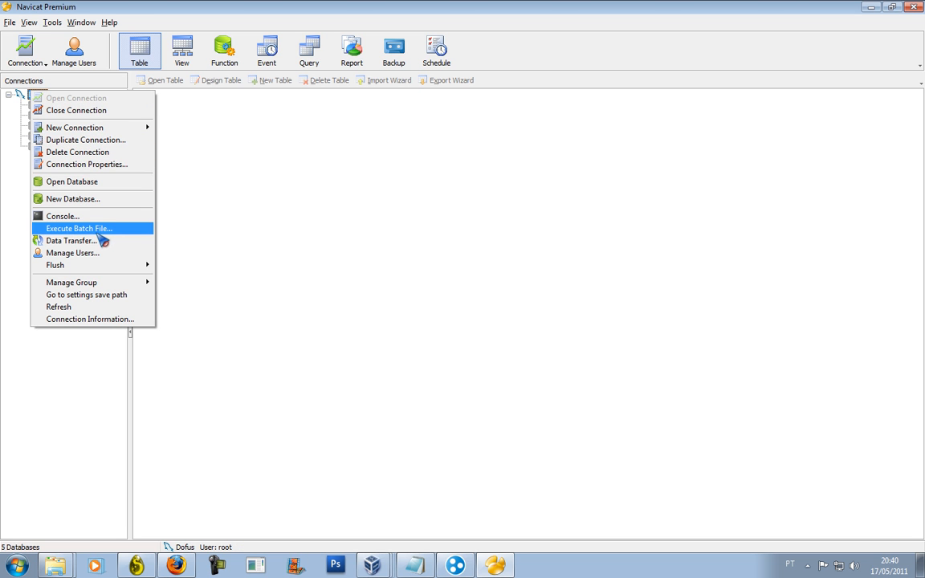
left_click(21, 94)
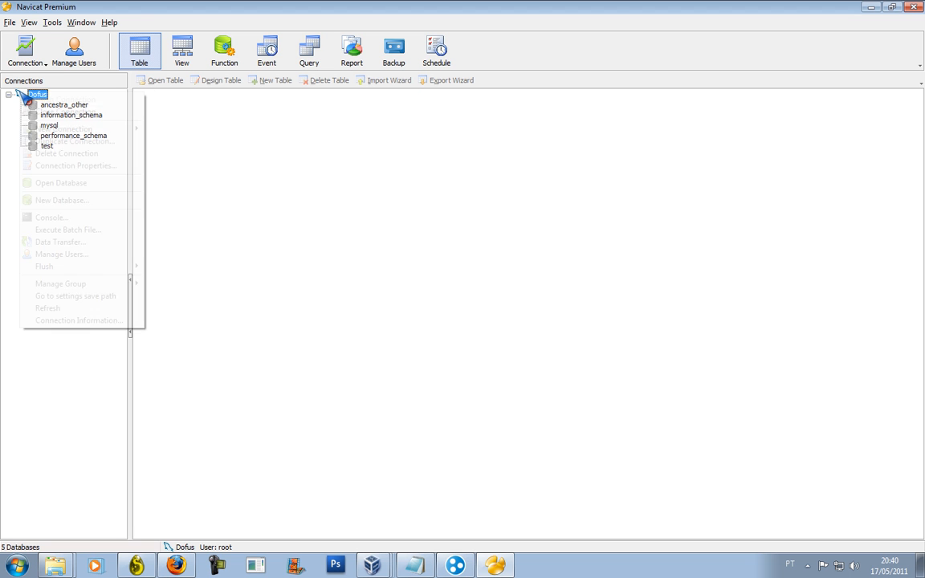
right_click(20, 93)
left_click(105, 233)
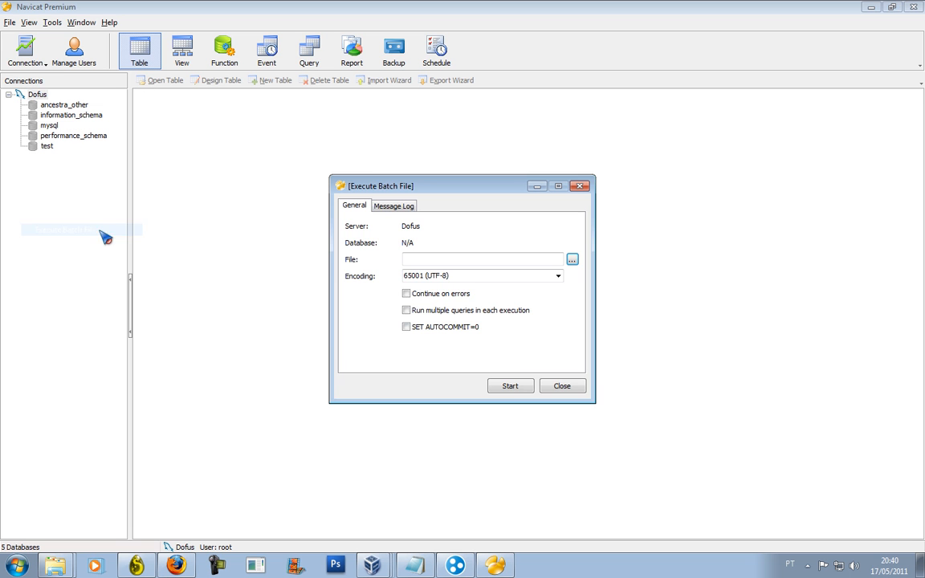
left_click(584, 393)
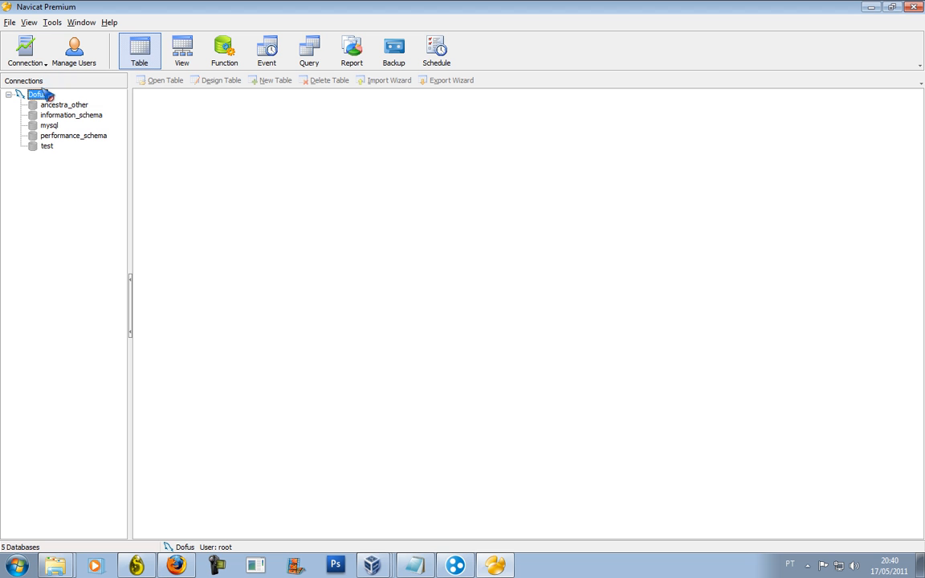
right_click(38, 93)
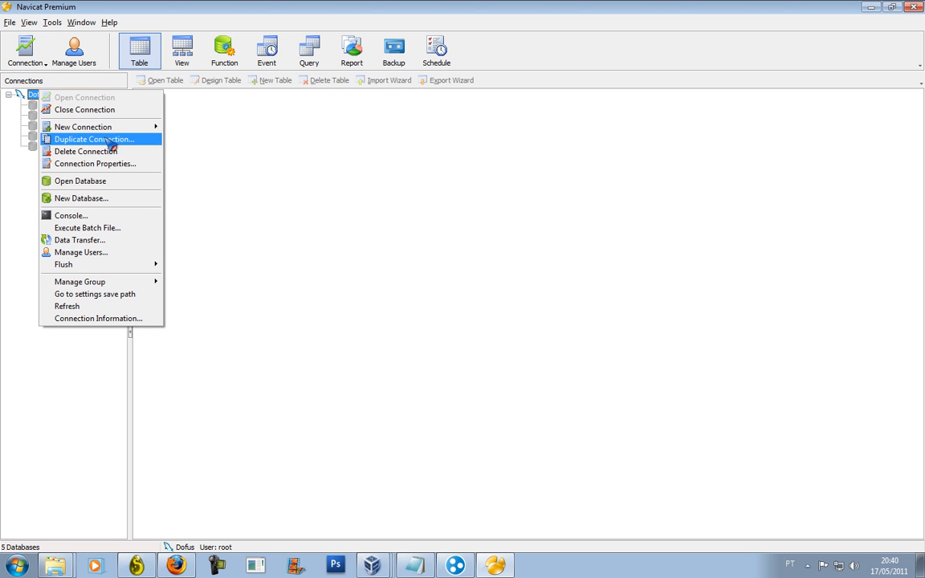
left_click(139, 199)
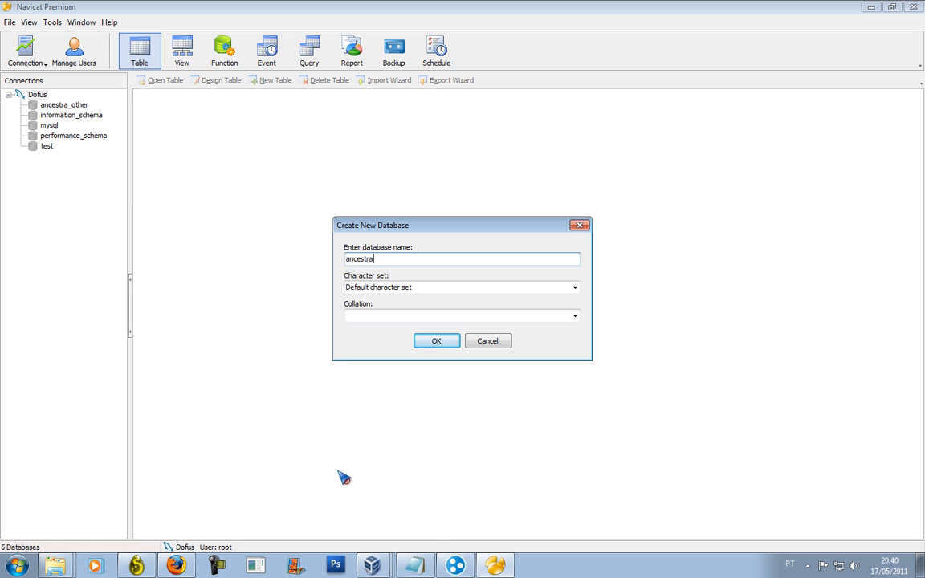
Name the second database ancestra_static, checking Notepad for the name, and confirm with OK.
left_click(416, 565)
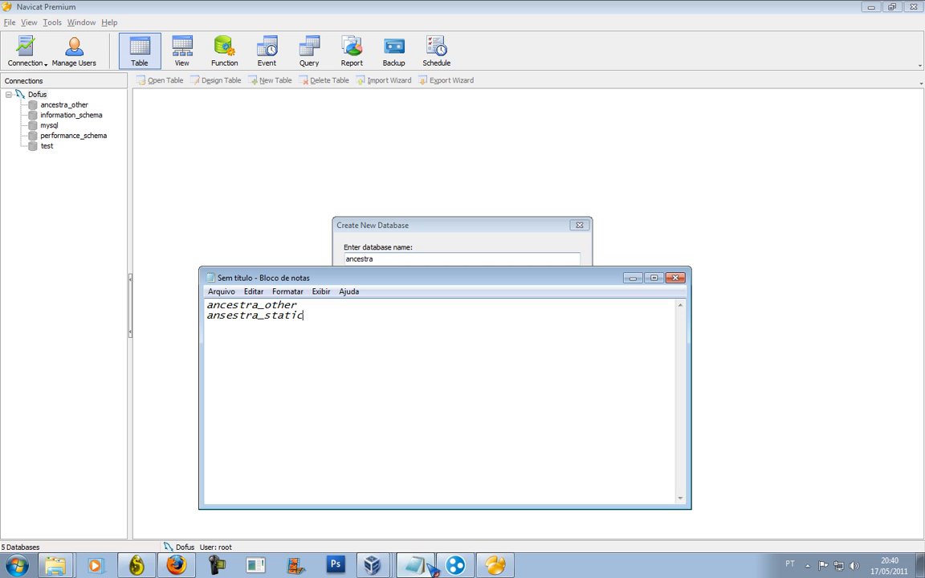
left_click(409, 234)
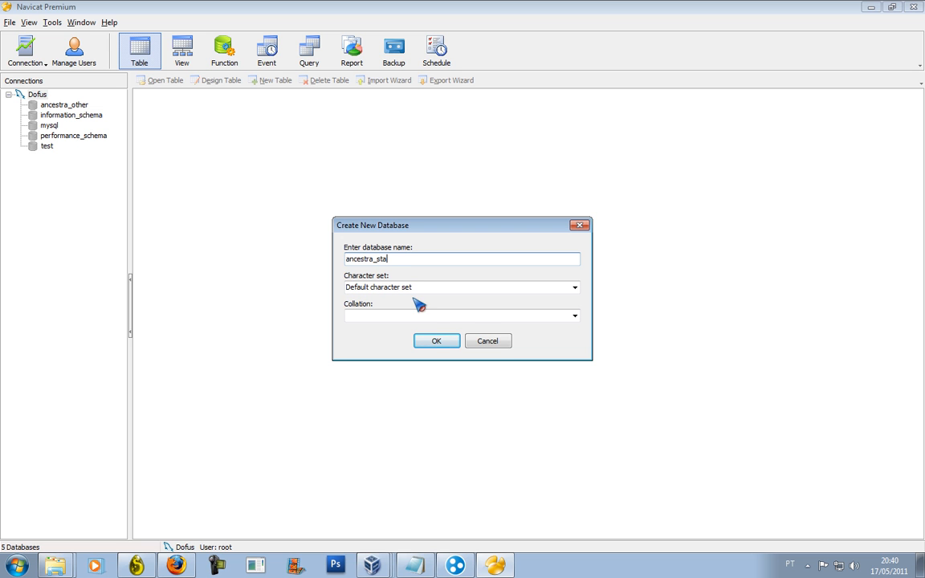
left_click(416, 566)
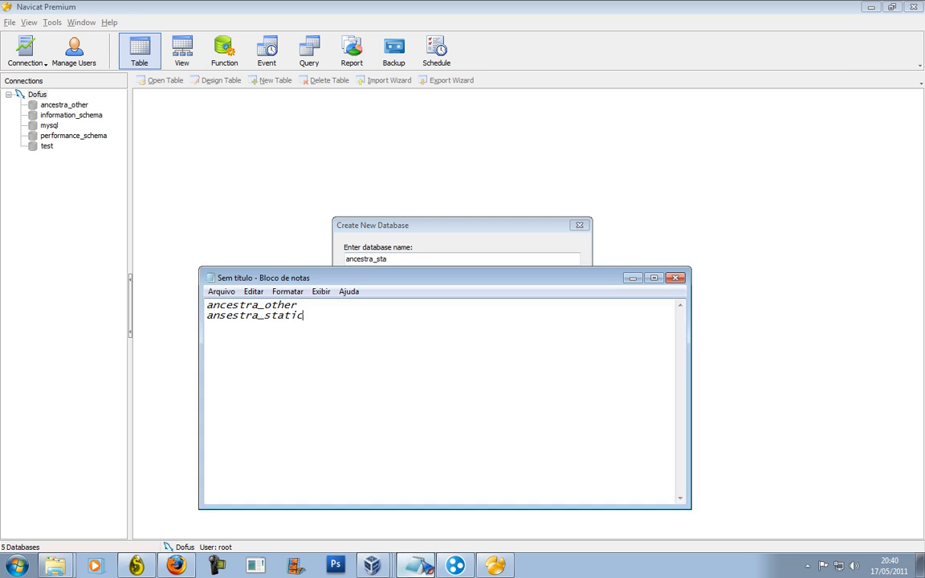
left_click(399, 245)
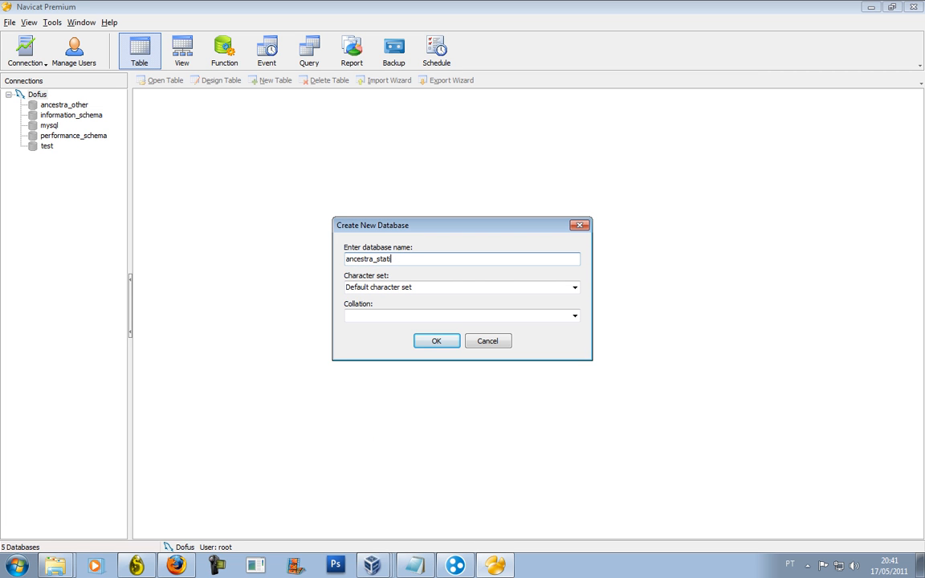
left_click(436, 341)
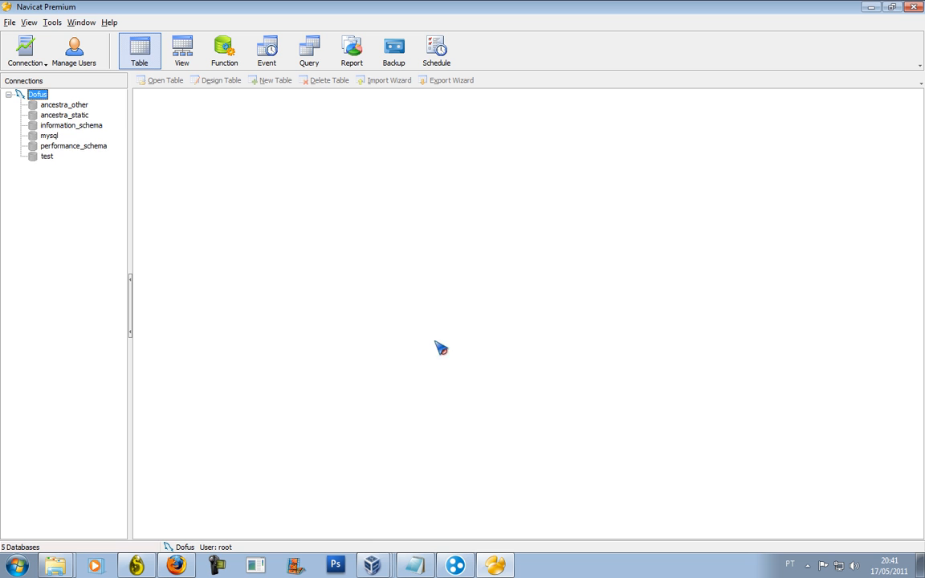
Run ancestra_other_full.sql from Ancestra Remake > Base de donnée into ancestra_other (20 queries, 0 errors).
double_click(64, 106)
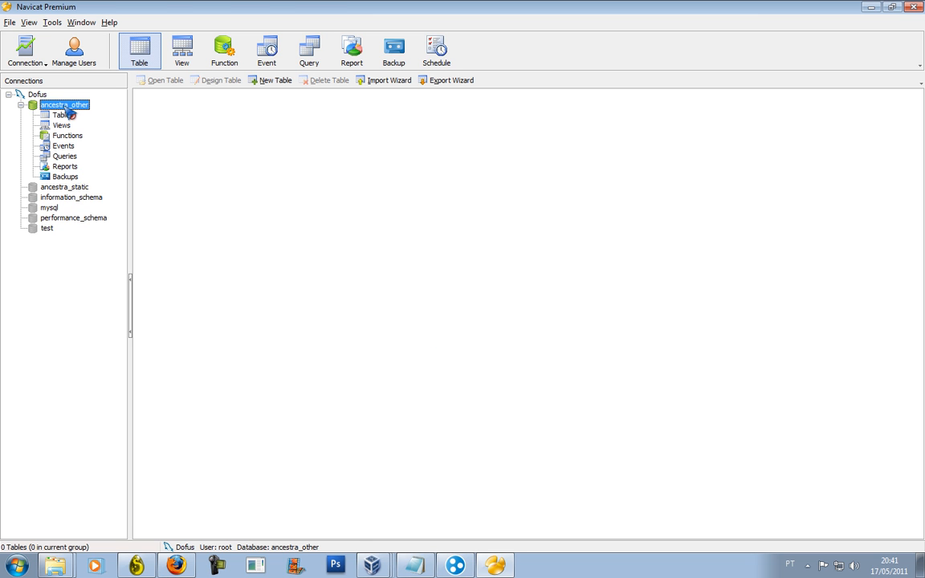
right_click(68, 113)
left_click(94, 195)
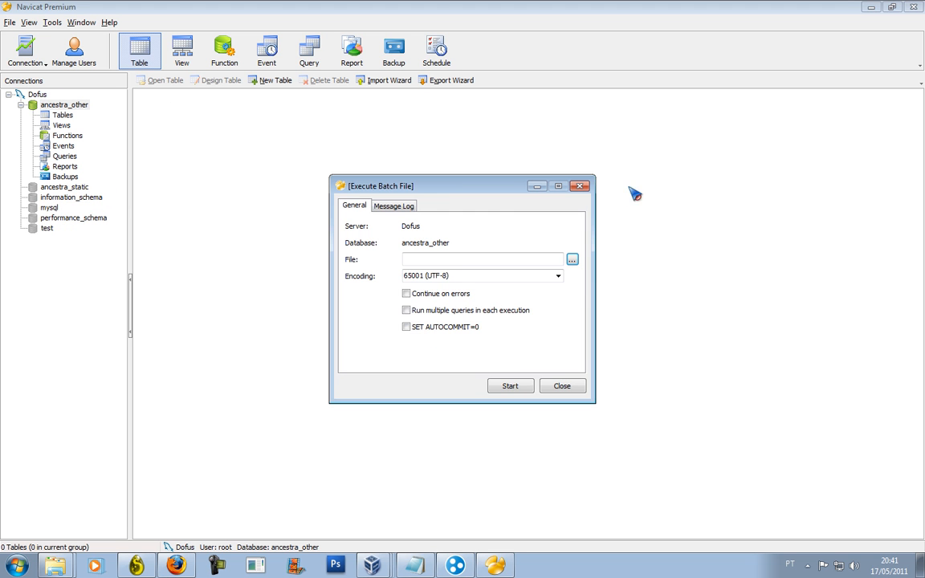
left_click(572, 259)
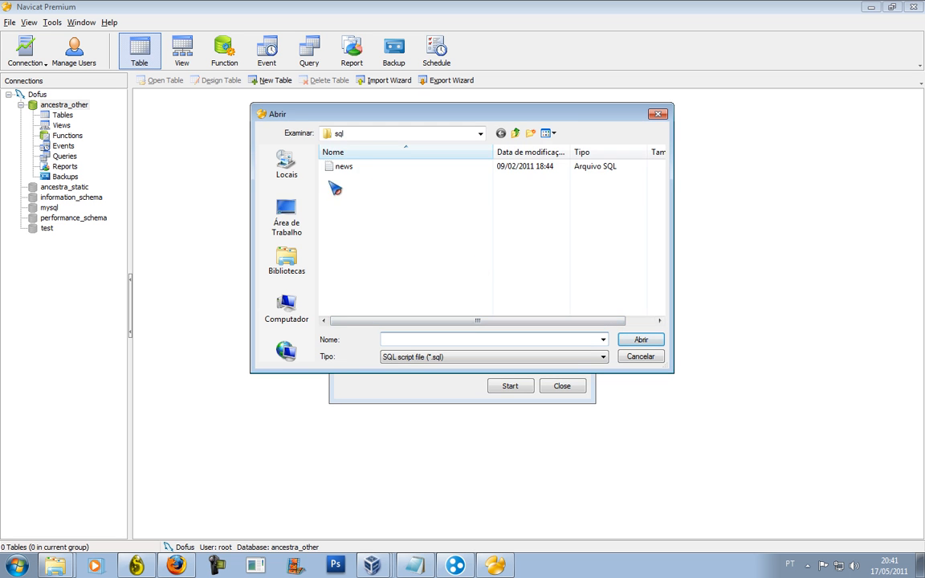
left_click(286, 217)
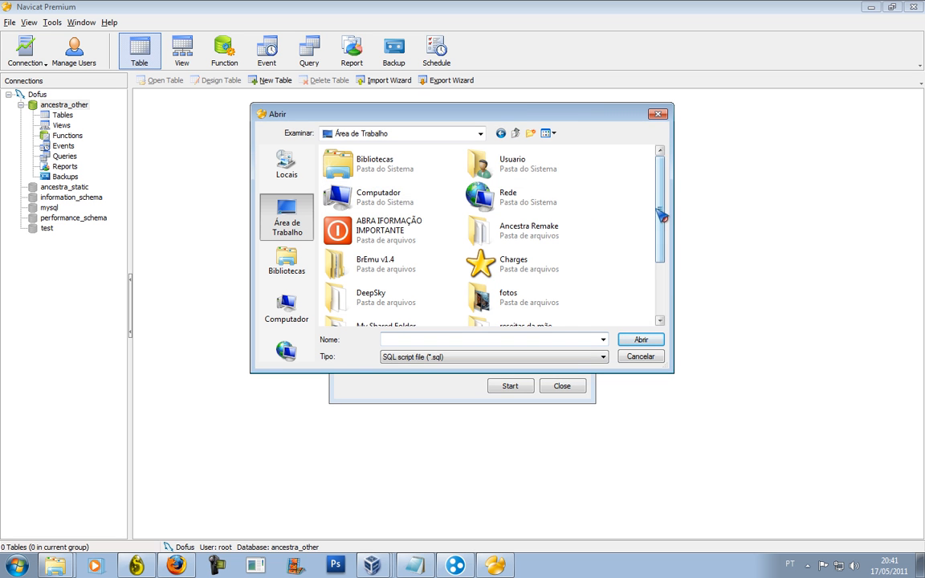
mouse_move(659, 225)
left_mouse_down()
mouse_move(659, 276)
mouse_move(666, 241)
left_mouse_up()
double_click(486, 194)
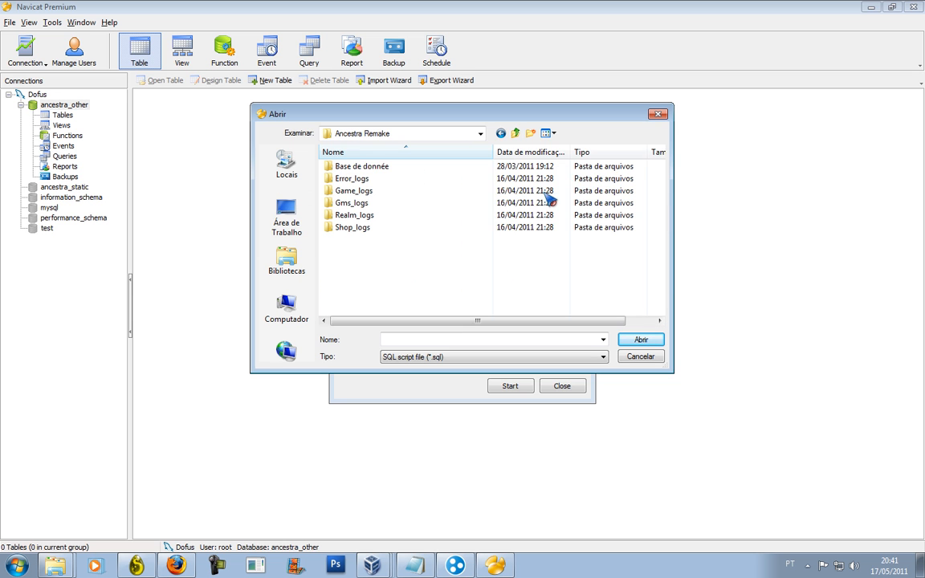
double_click(411, 170)
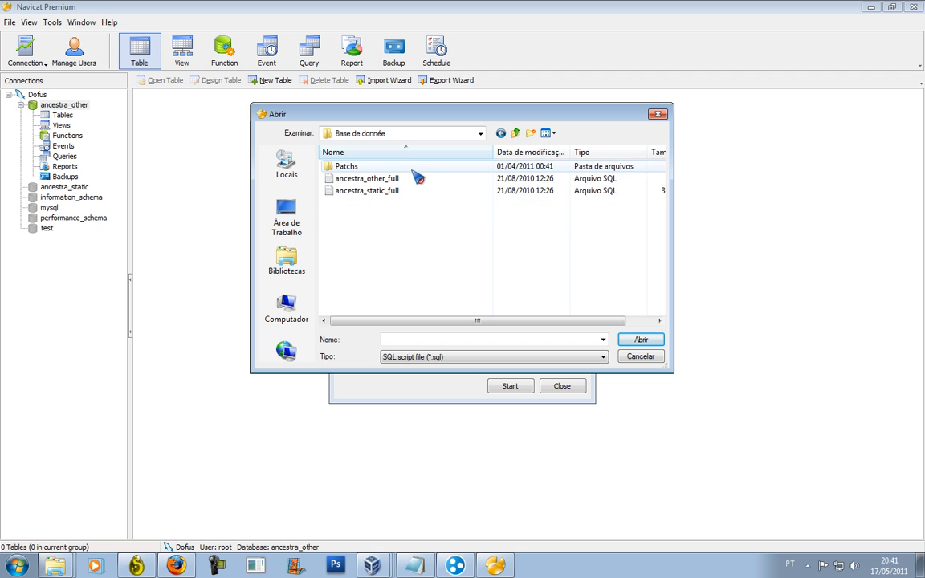
double_click(413, 179)
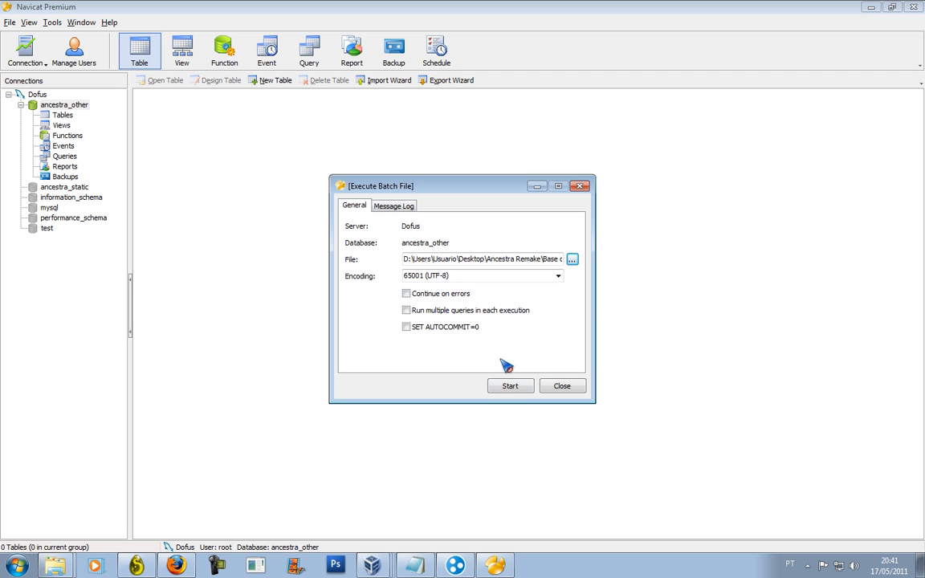
left_click(510, 387)
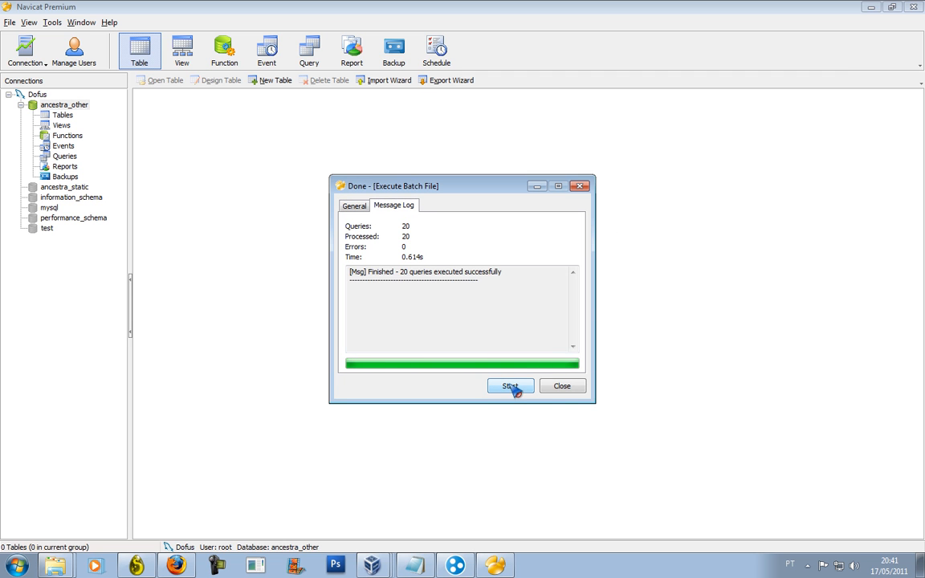
left_click(558, 387)
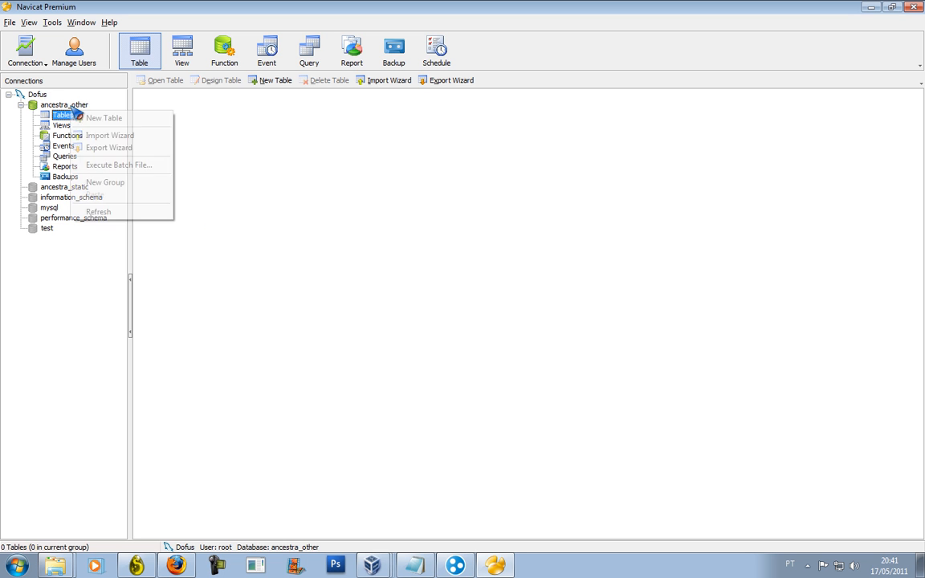
Close the ancestra_other database and open ancestra_static, bringing up its context menu.
right_click(75, 101)
left_click(63, 104)
right_click(66, 105)
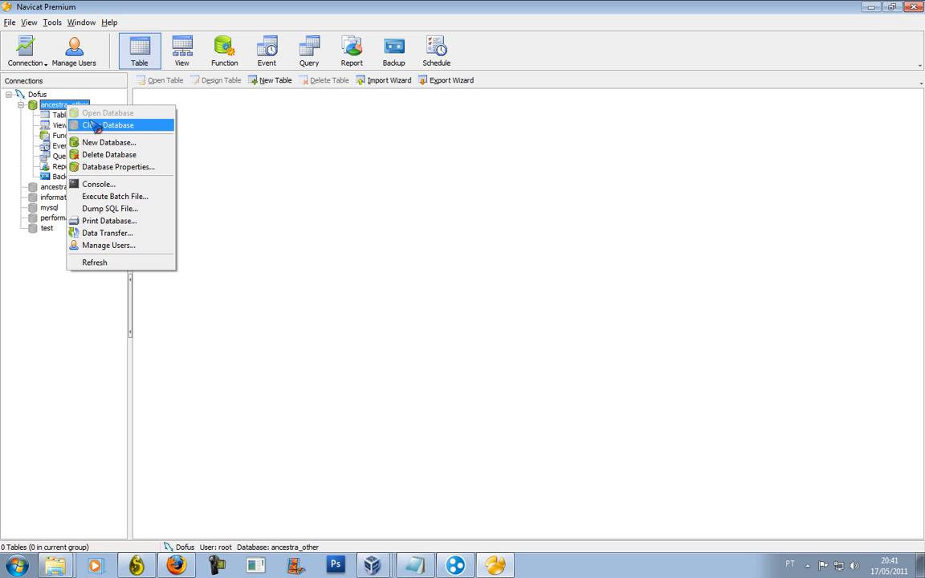
left_click(94, 125)
double_click(65, 115)
right_click(64, 116)
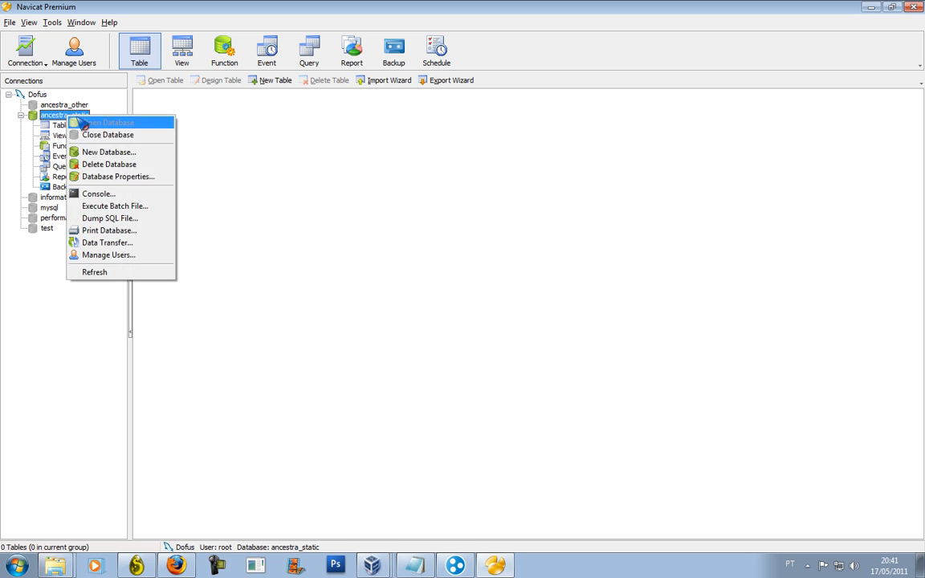
Run ancestra_static_full.sql against ancestra_static with Execute Batch File.
left_click(115, 206)
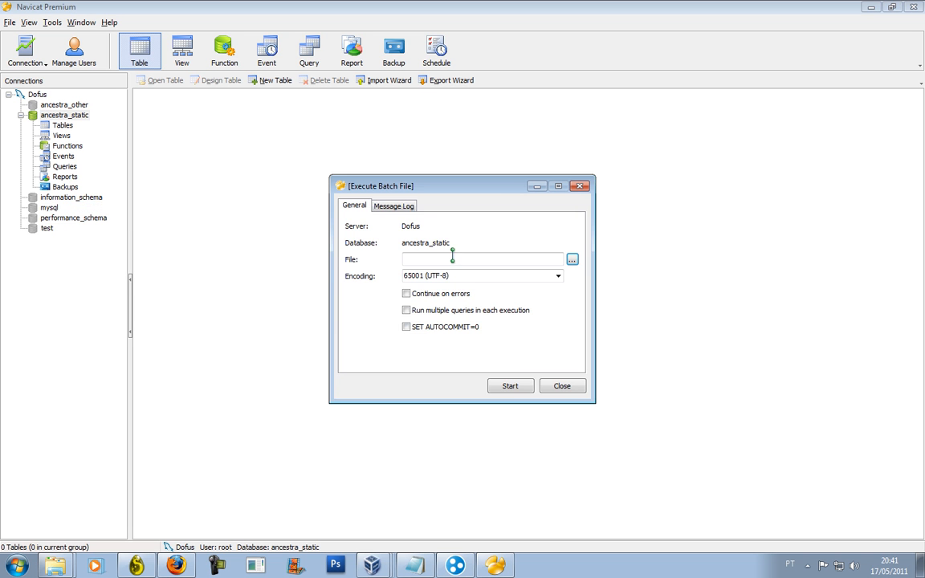
left_click(570, 260)
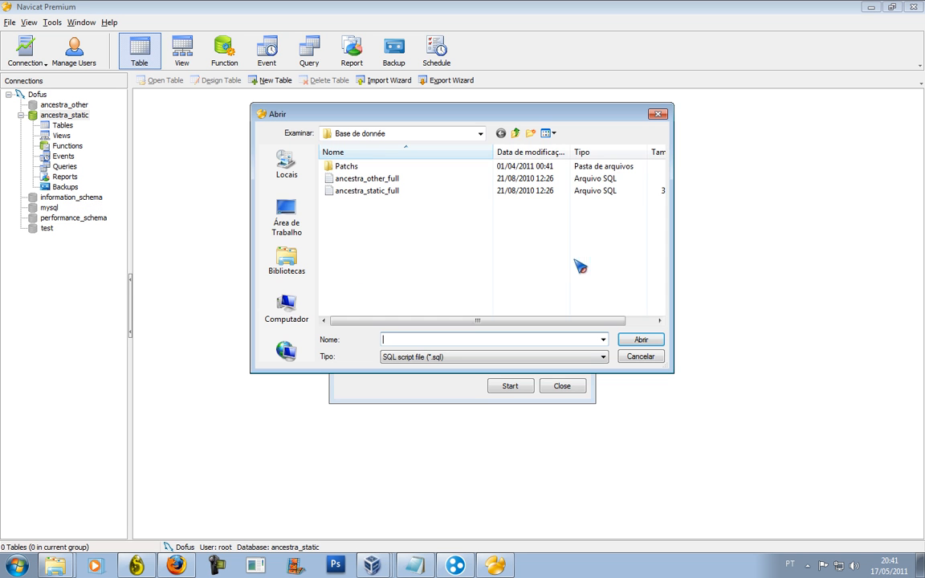
double_click(373, 191)
left_click(519, 386)
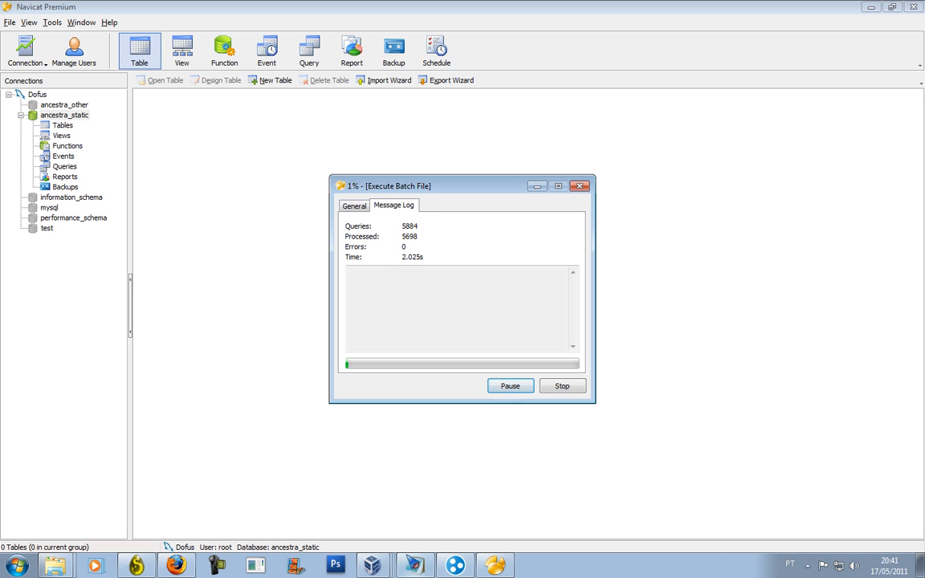
Check the notification-area icons while the 43804 queries finish, then close the summary and return to Navicat.
left_click(807, 565)
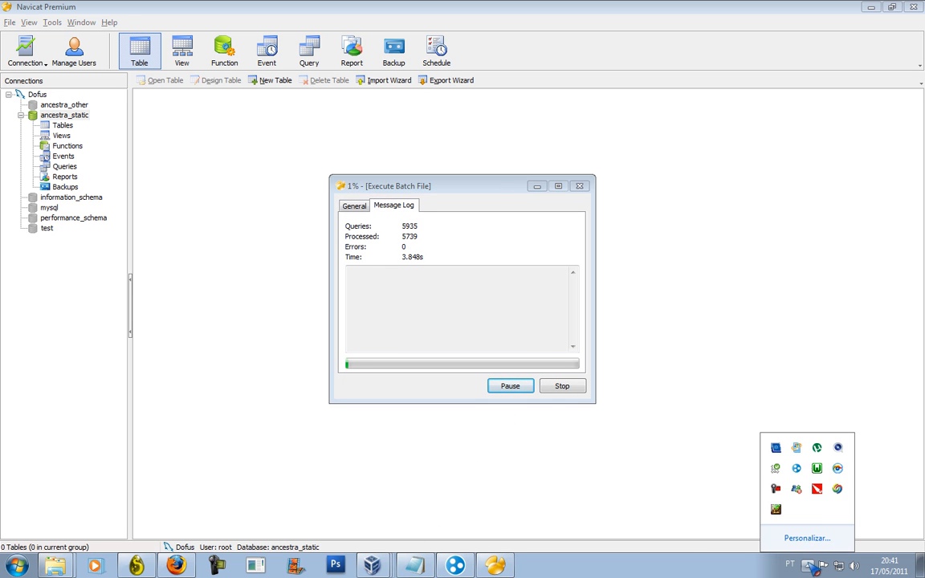
left_click(776, 488)
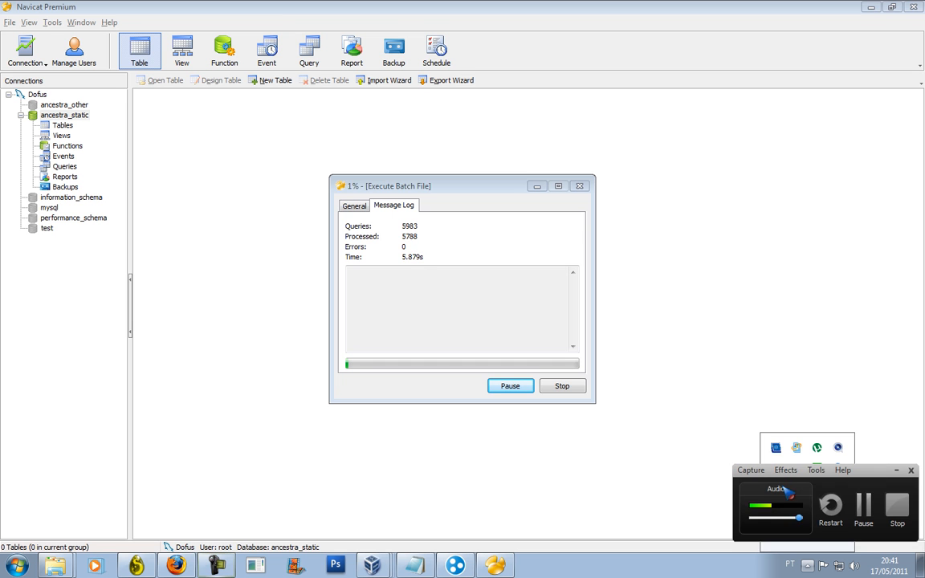
left_click(866, 511)
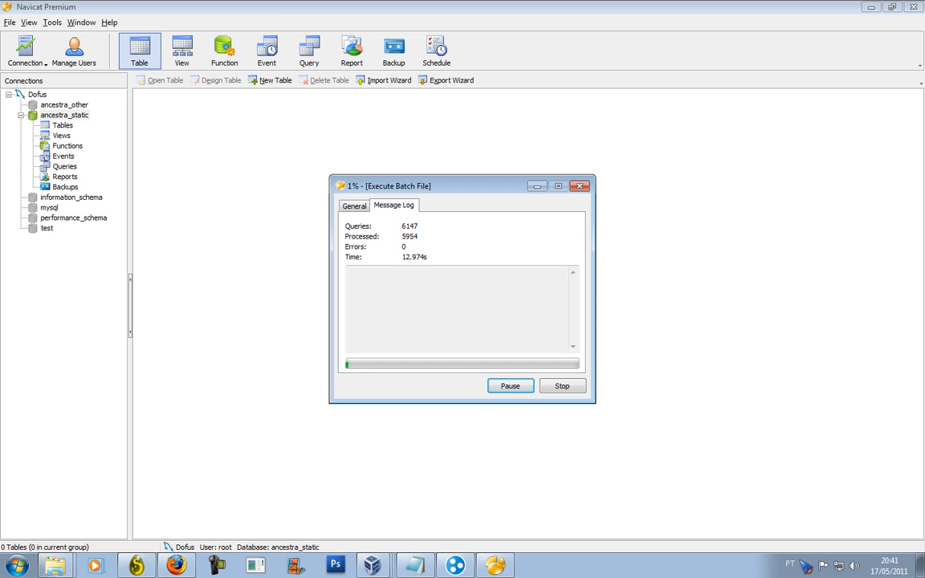
left_click(806, 565)
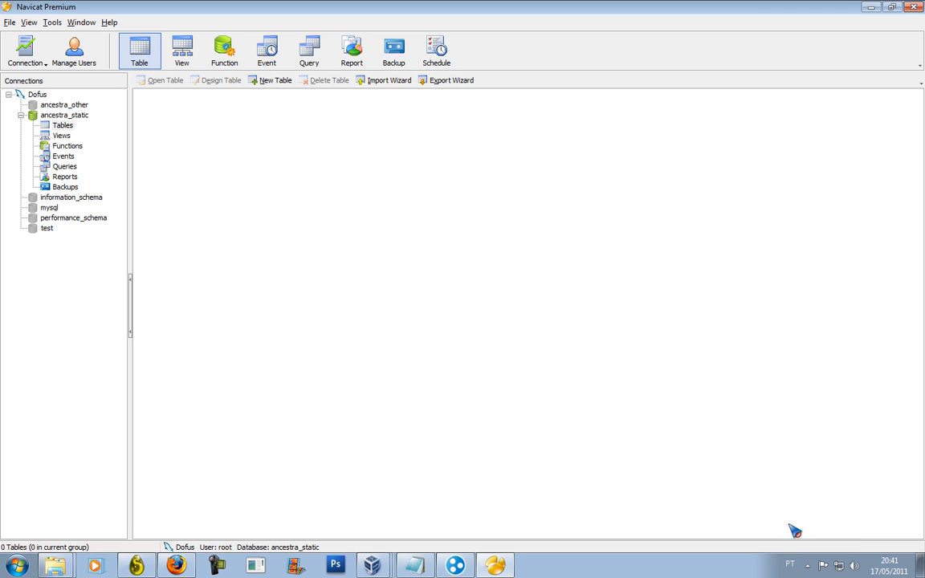
left_click(806, 567)
left_click(775, 488)
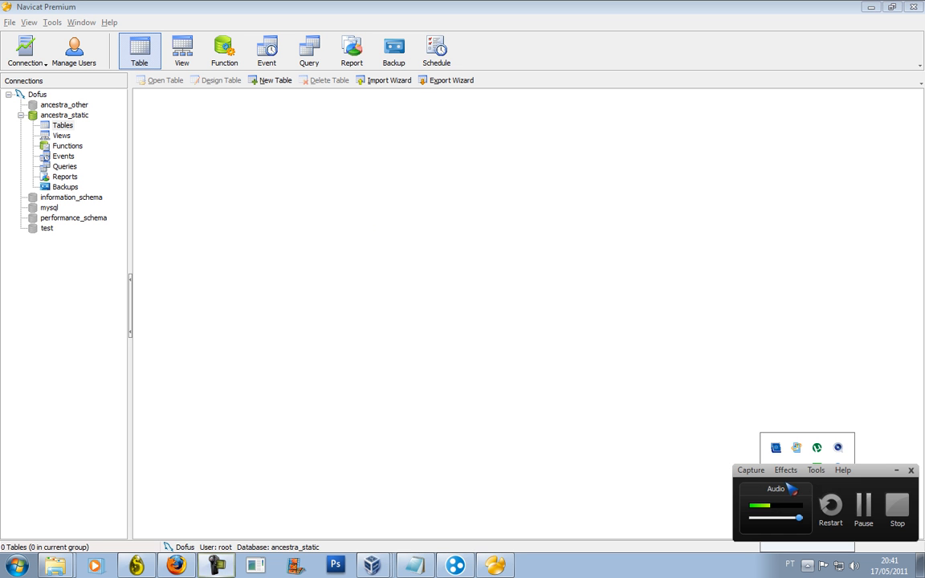
left_click(853, 498)
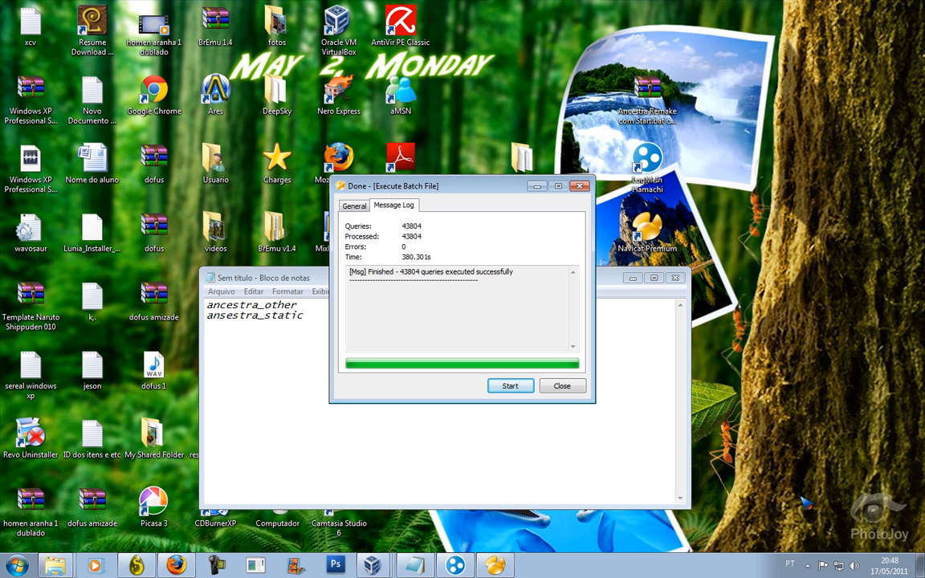
left_click(566, 387)
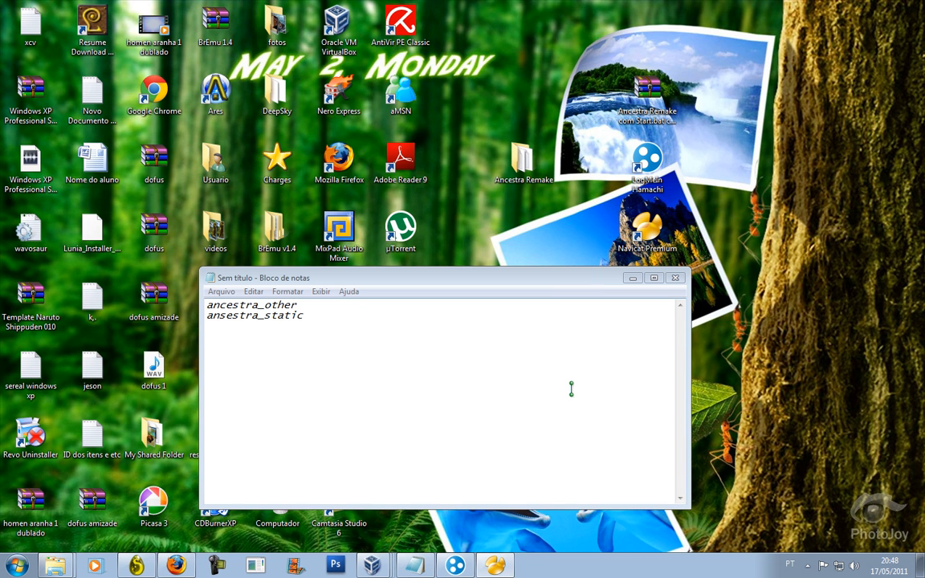
left_click(494, 563)
right_click(50, 115)
In ancestra_other's accounts table, add a row with guid 1, a login name, a password and level 200.
left_click(74, 135)
double_click(64, 105)
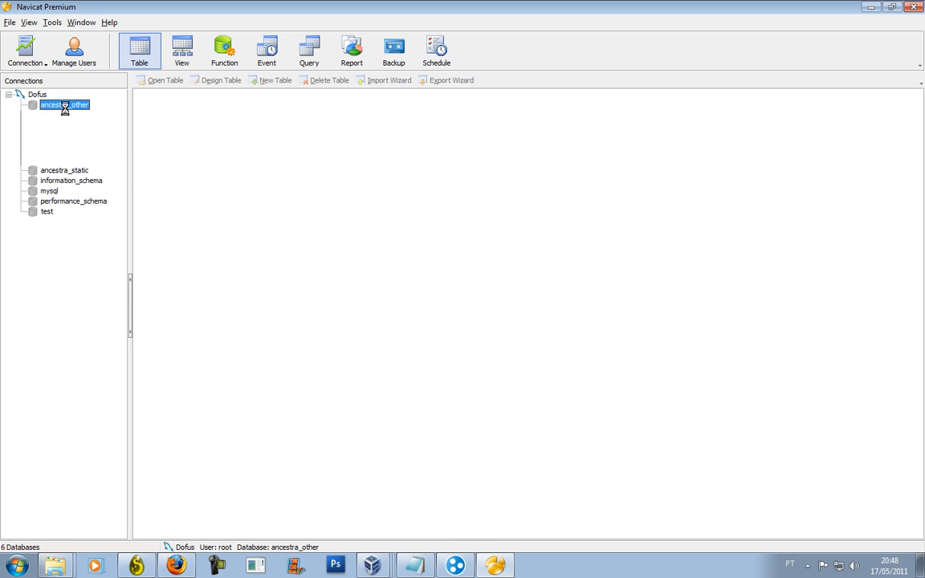
double_click(145, 94)
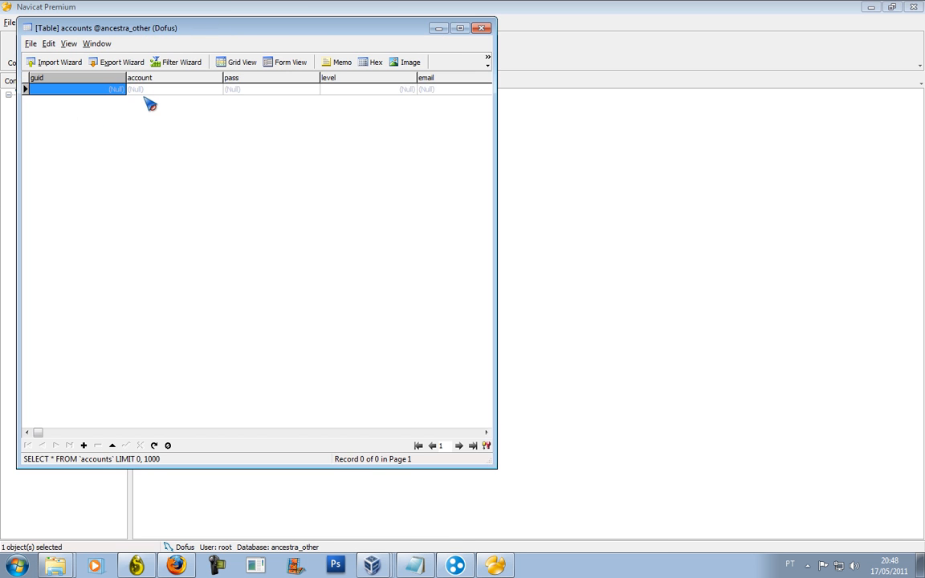
type("1")
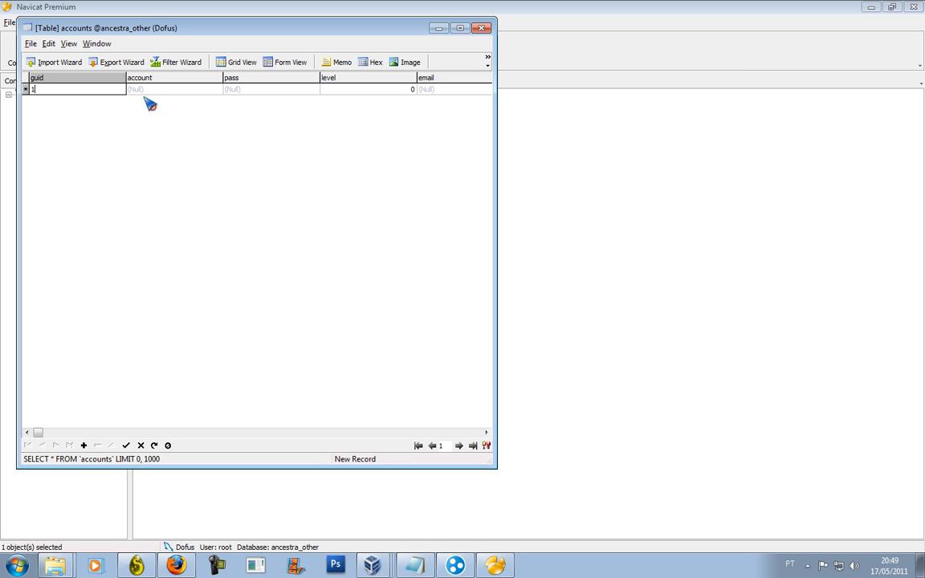
key("Tab")
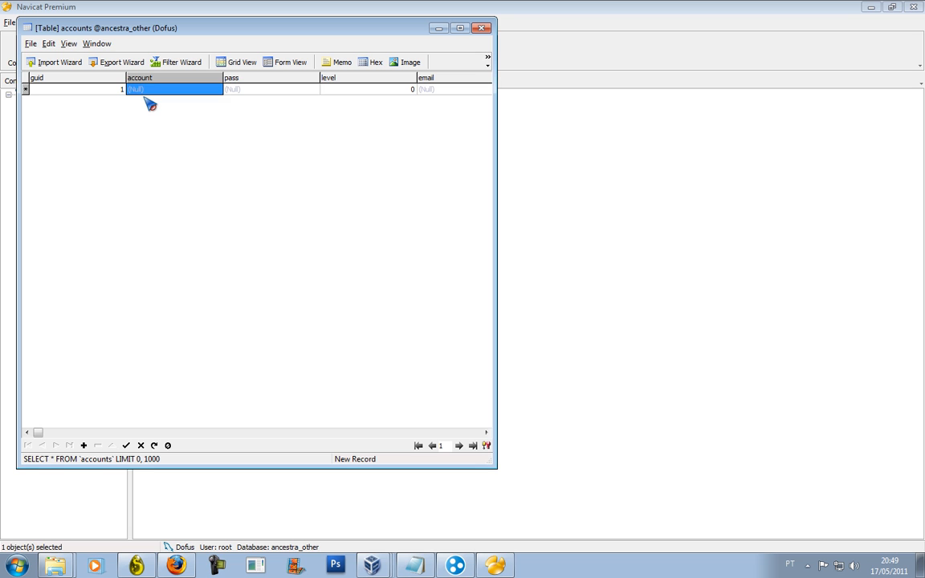
type("v")
type("es")
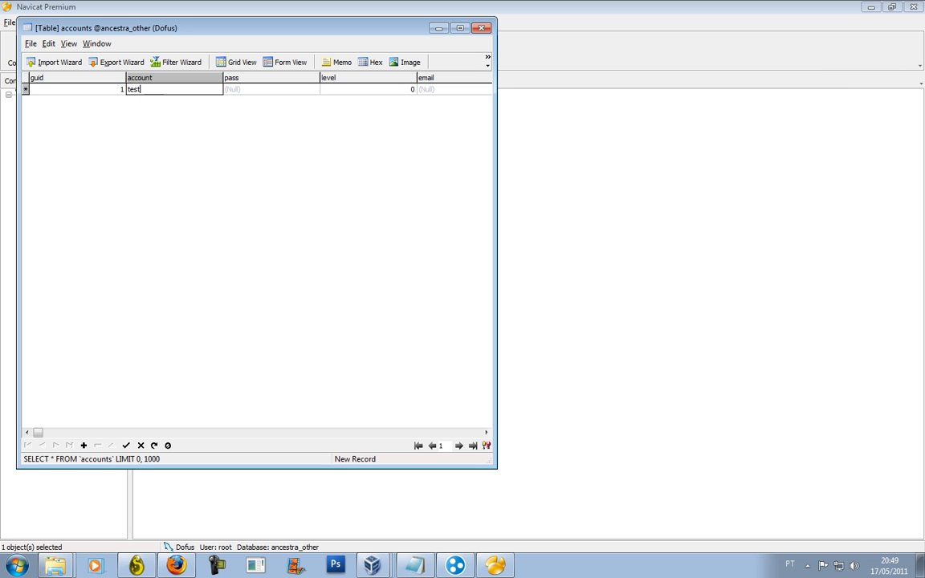
type("t")
key("Tab")
type("12")
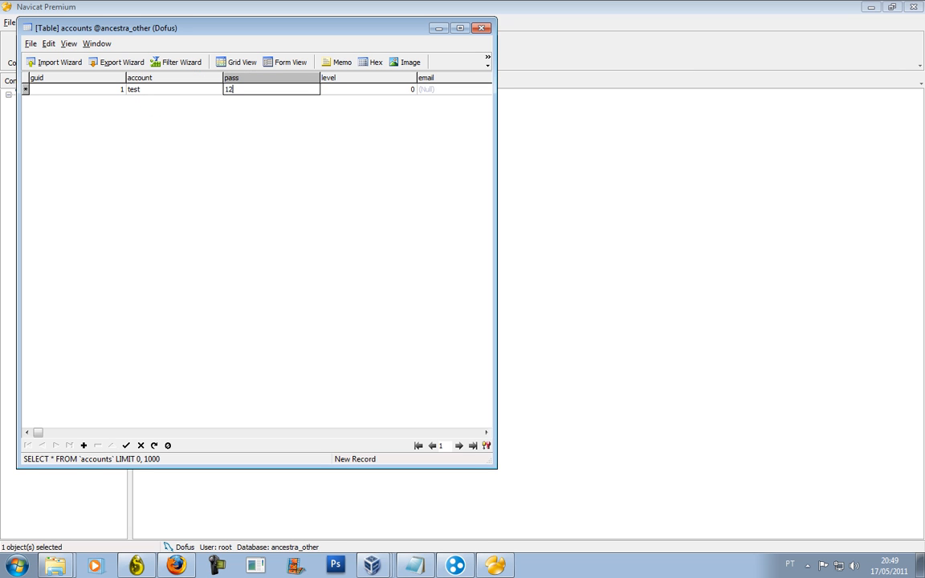
type("3")
key("Tab")
type("2")
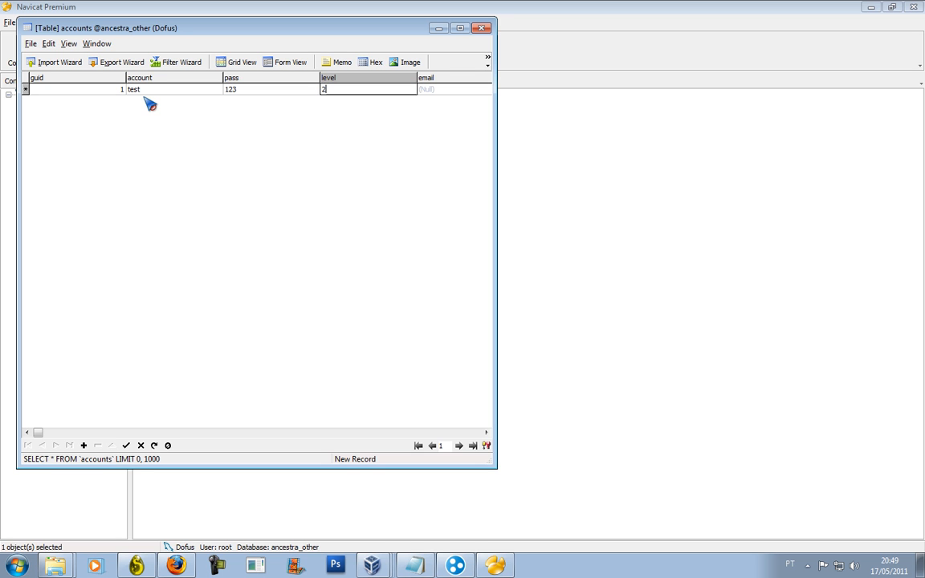
key("Tab")
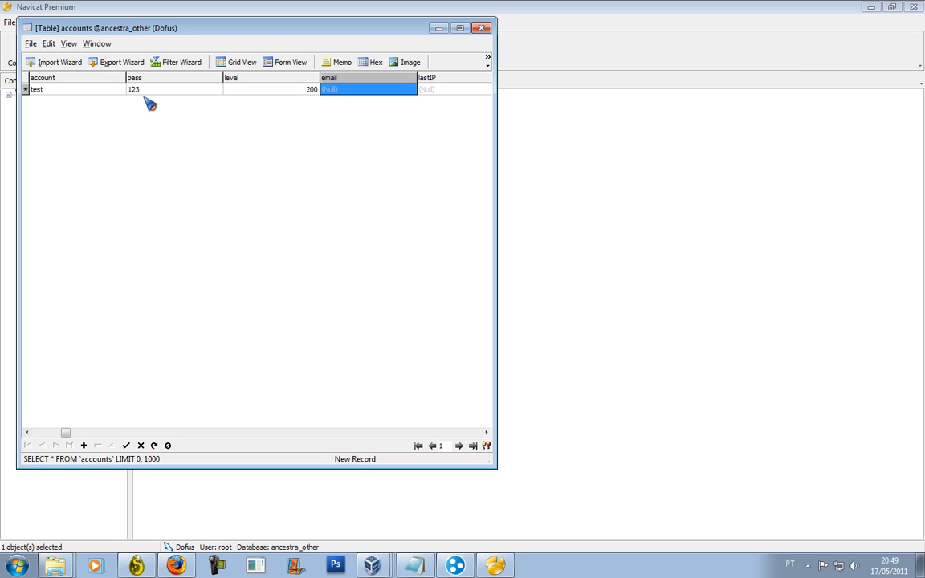
Fill in the new account's email, security question, answer and pseudo fields.
key("Left")
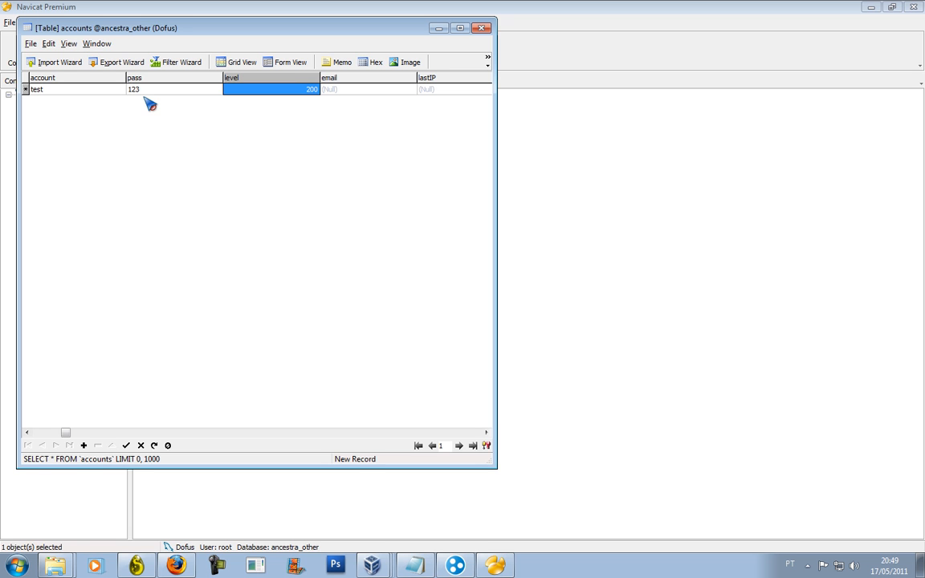
key("Right")
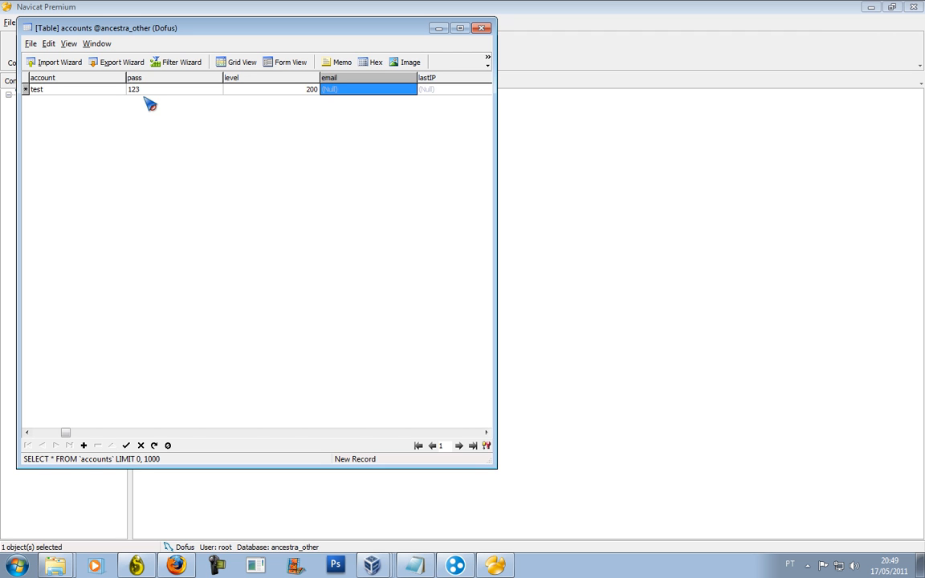
type("test")
key("Tab")
key("Tab")
key("Tab")
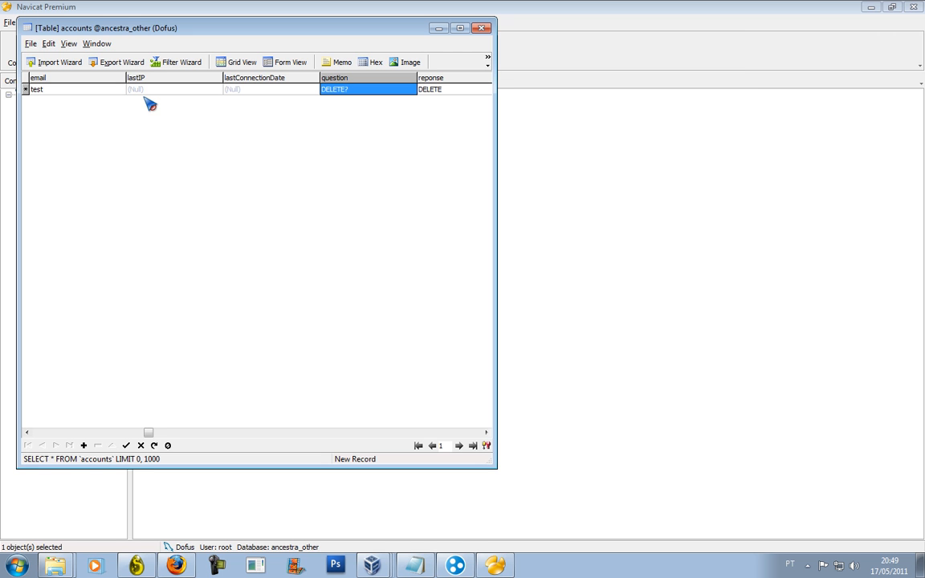
key("BackSpace")
type("123")
key("Tab")
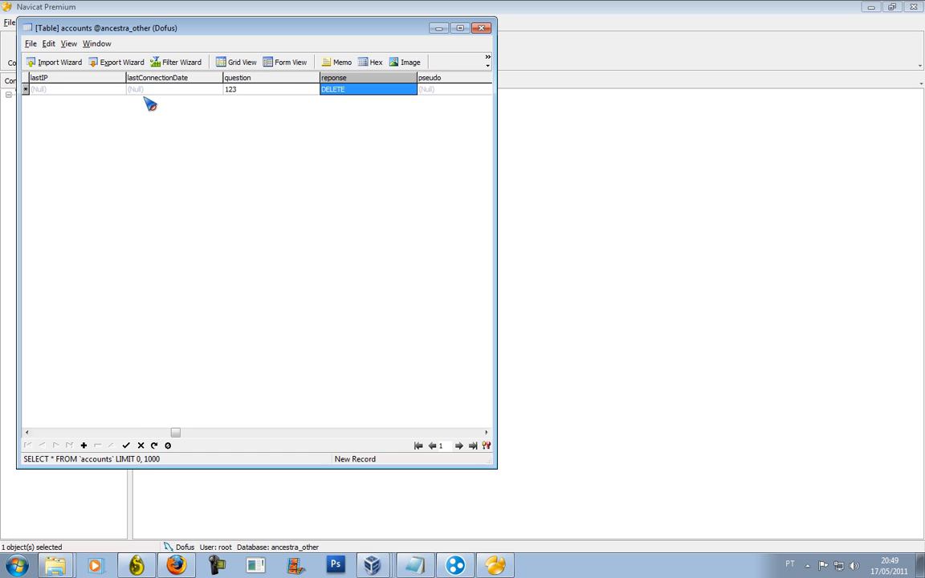
type("456")
key("Tab")
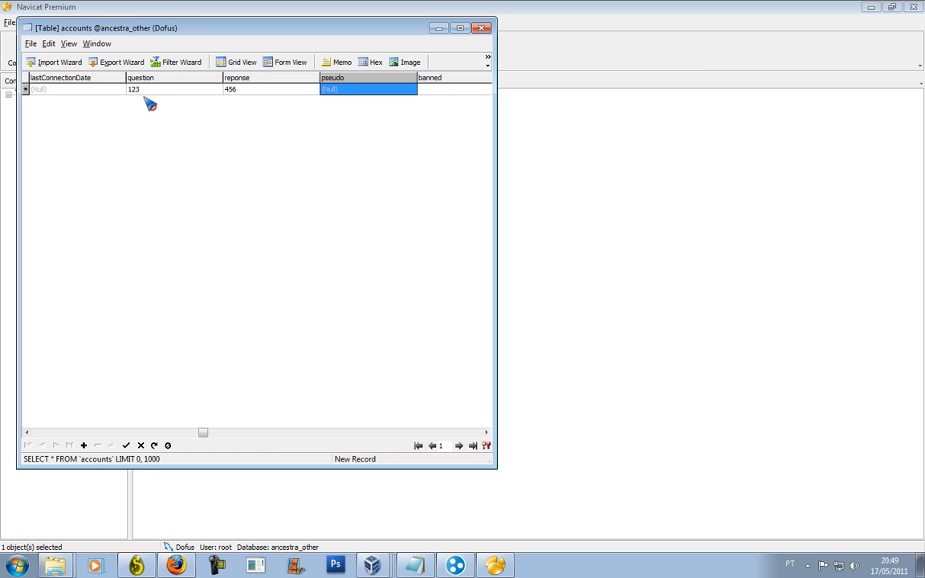
type("a")
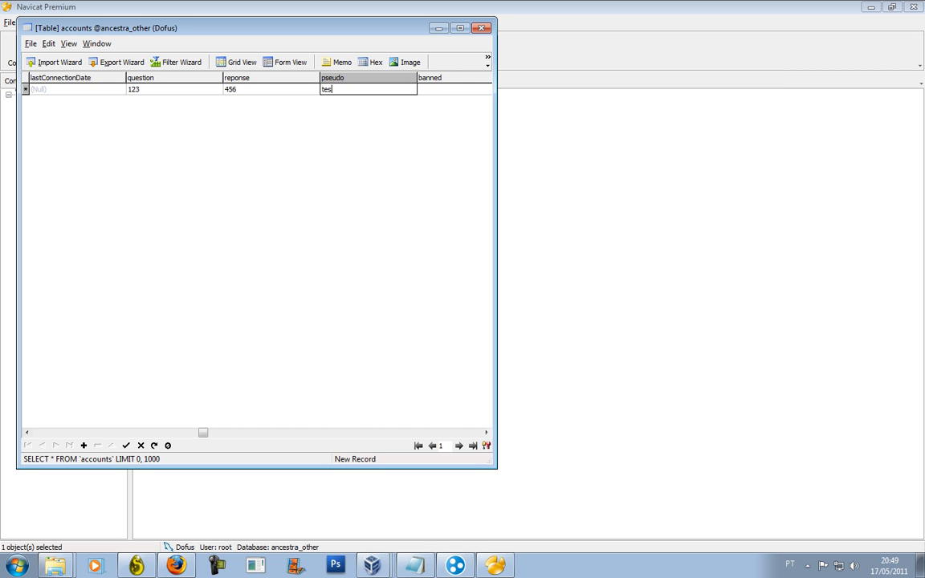
type("est")
key("Tab")
key("Tab")
key("Tab")
key("Tab")
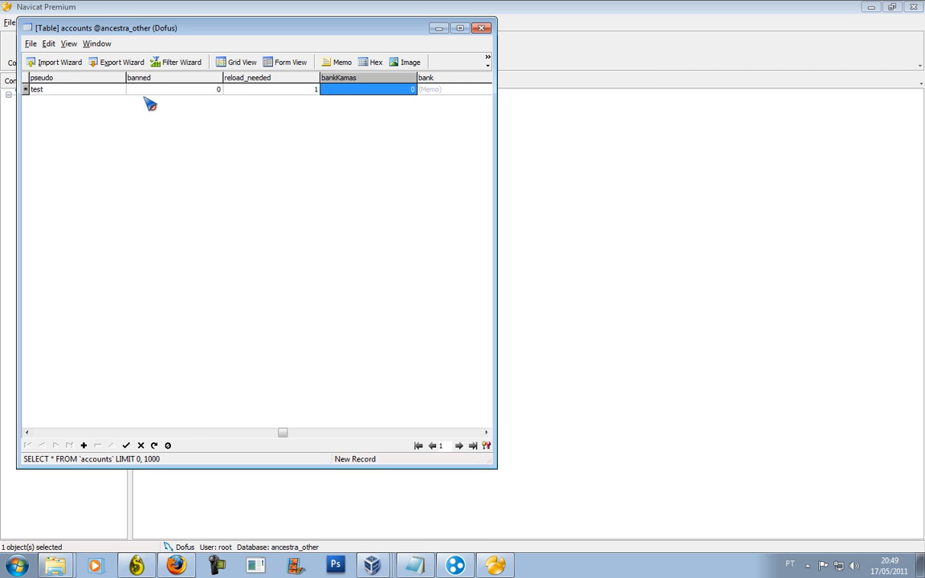
key("Tab")
key("Tab")
key("Tab")
key("Tab")
key("Tab")
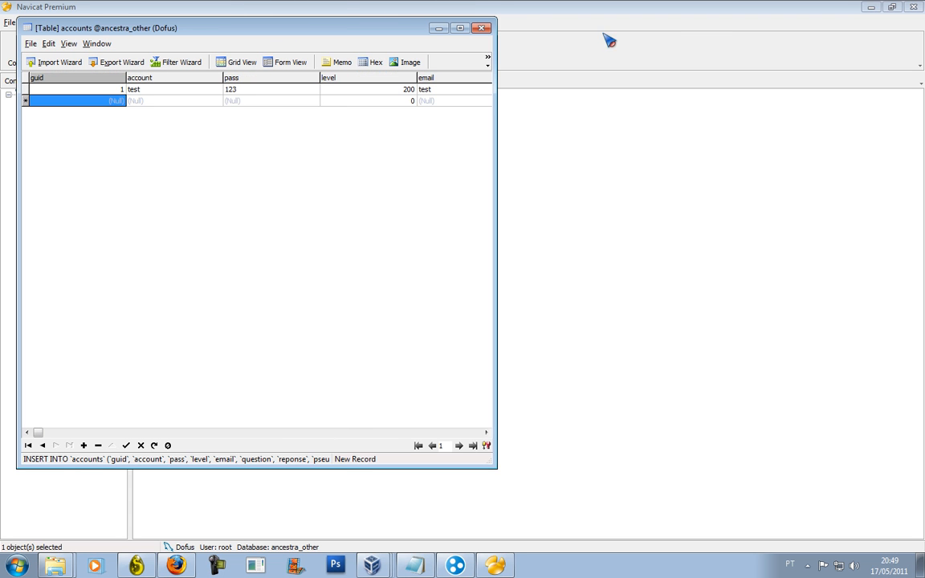
Close and reopen the accounts table to confirm the new record was saved.
left_click(478, 28)
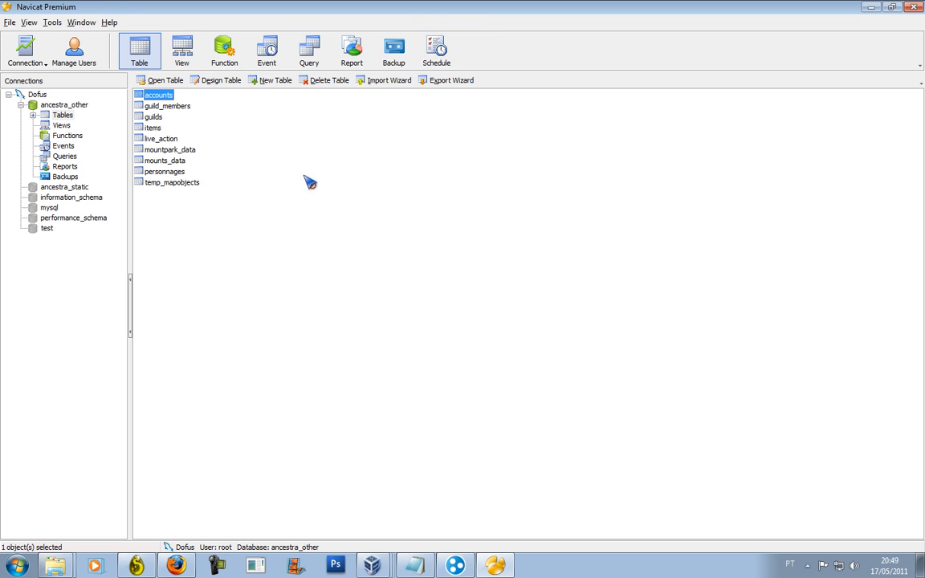
double_click(153, 95)
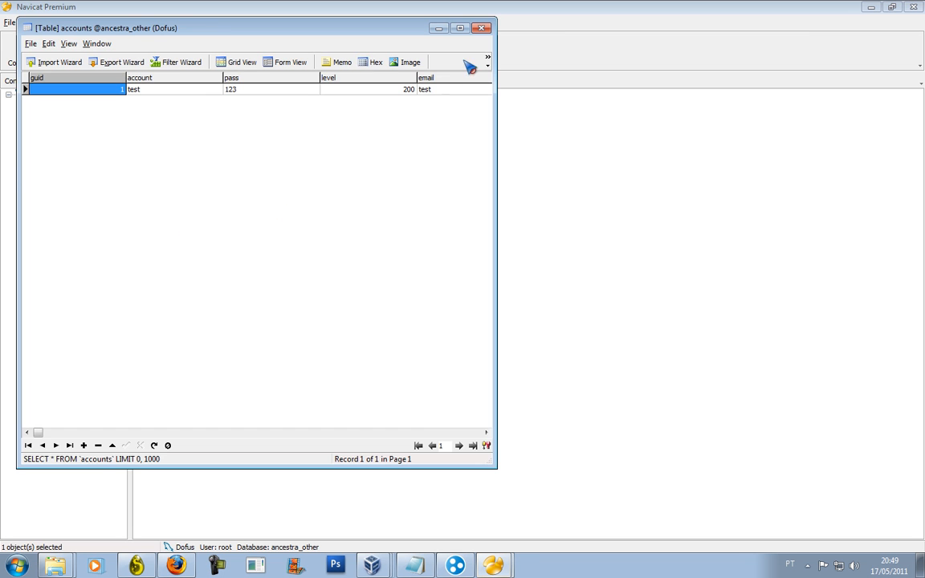
left_click(483, 28)
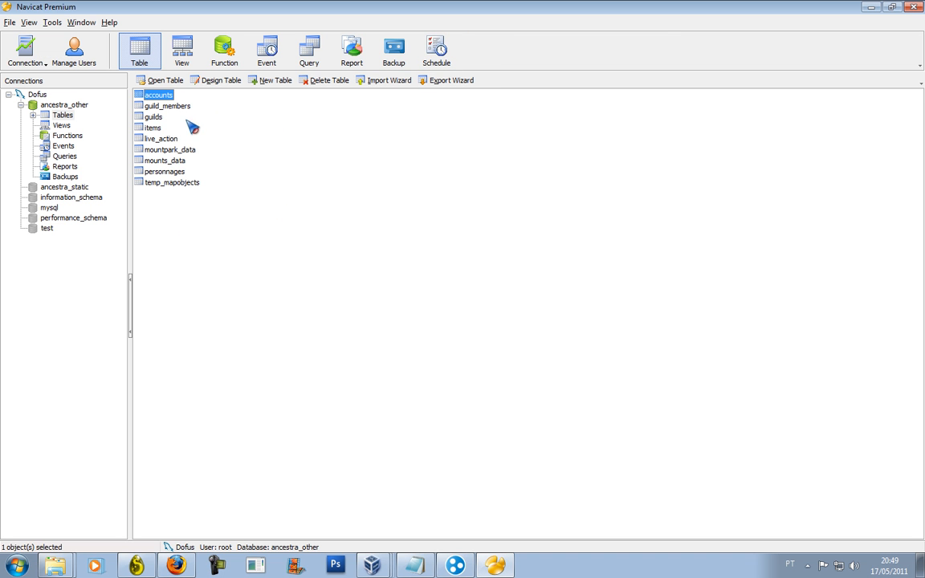
Close ancestra_other, then open and close ancestra_static again.
left_click_drag(245, 157, 193, 257)
left_click_drag(242, 134, 241, 222)
left_click(69, 106)
right_click(72, 112)
left_click(91, 124)
left_click(88, 115)
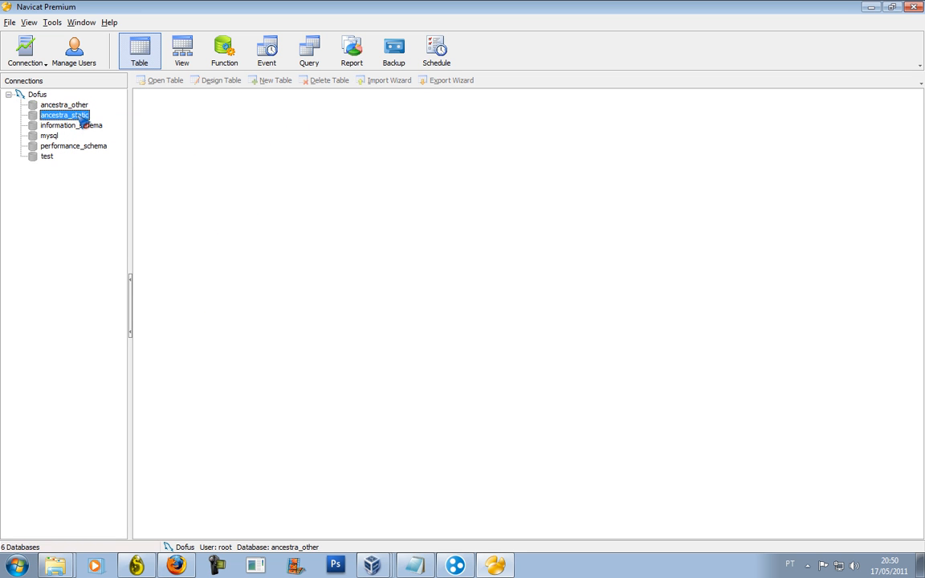
right_click(78, 117)
left_click(100, 123)
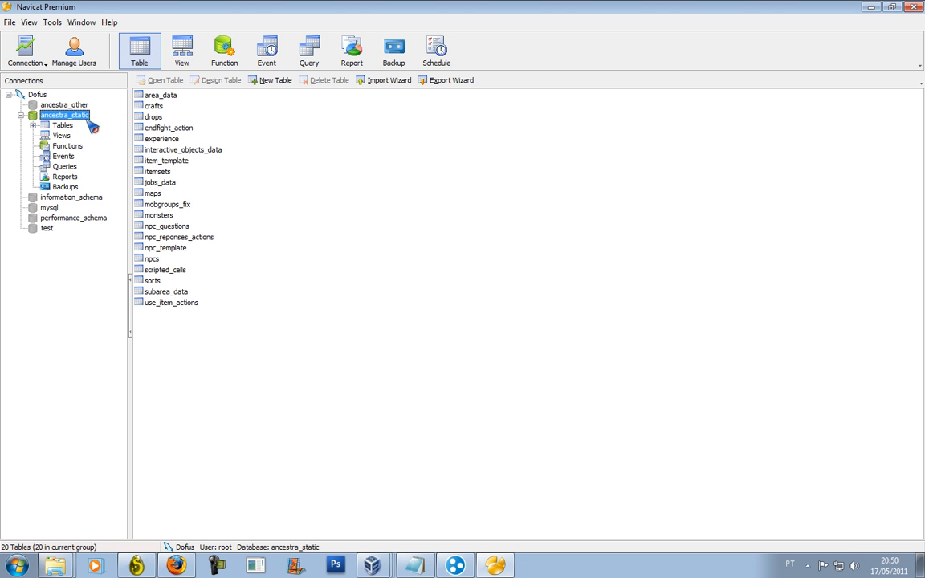
right_click(85, 119)
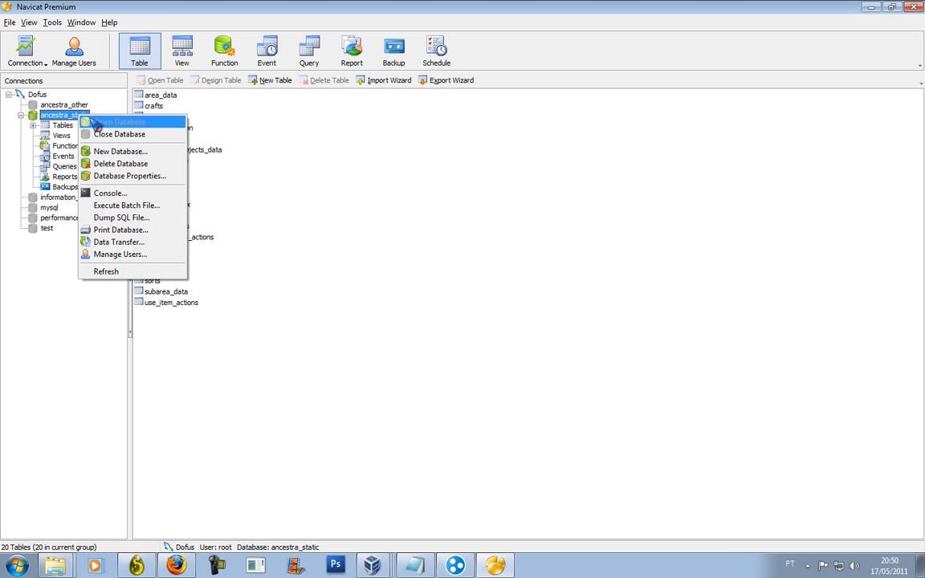
left_click(94, 133)
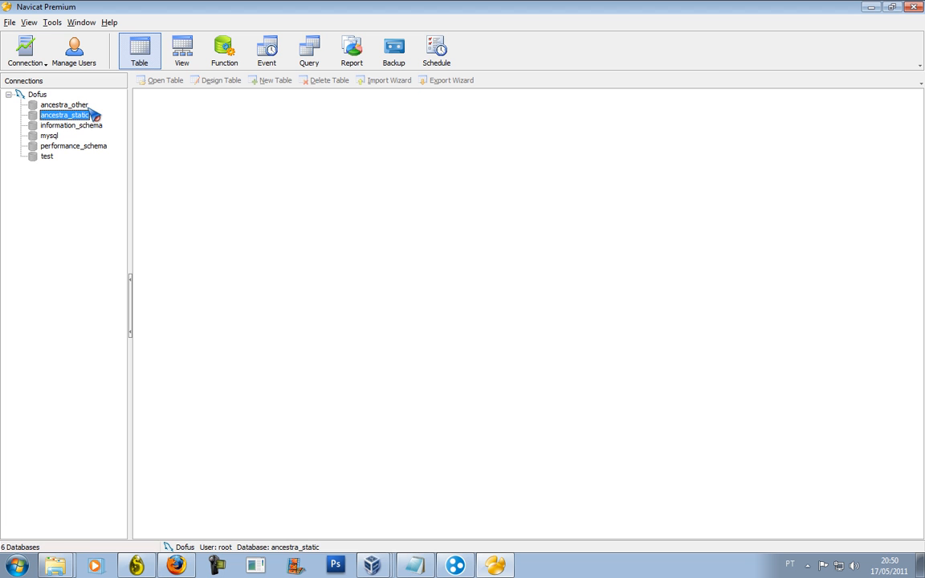
Refresh ancestra_other so it lists its 9 tables, then choose Execute Batch File on it.
double_click(90, 107)
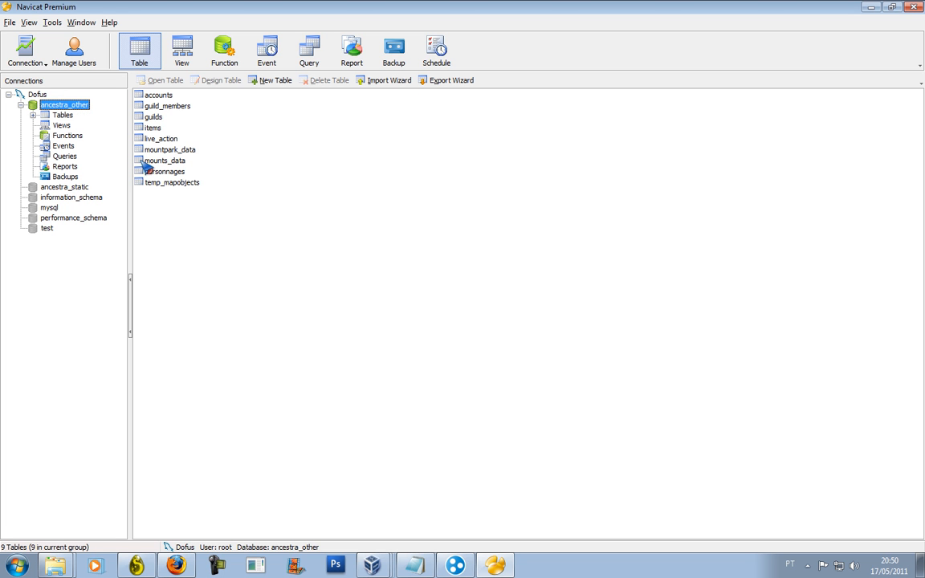
right_click(62, 111)
right_click(79, 108)
left_click(100, 129)
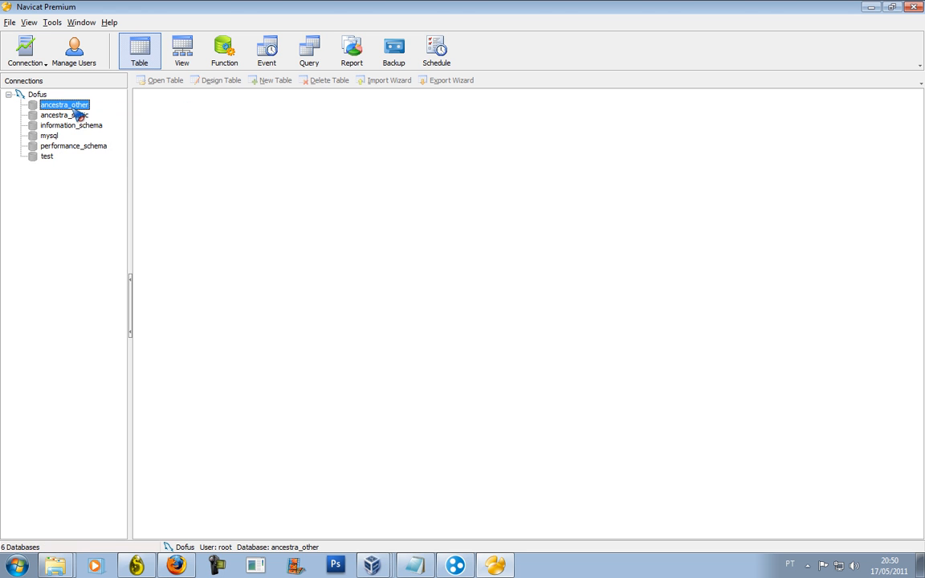
double_click(70, 107)
right_click(73, 108)
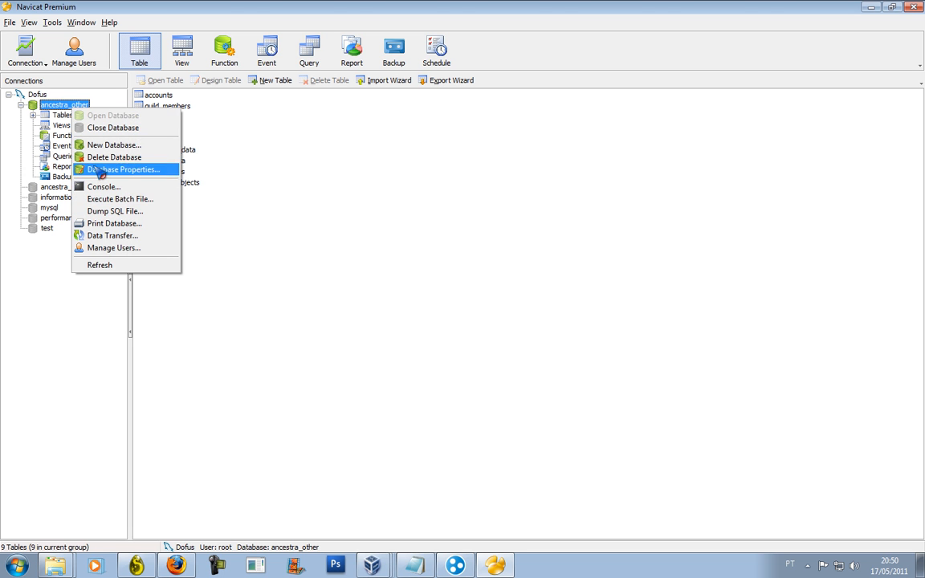
left_click(103, 199)
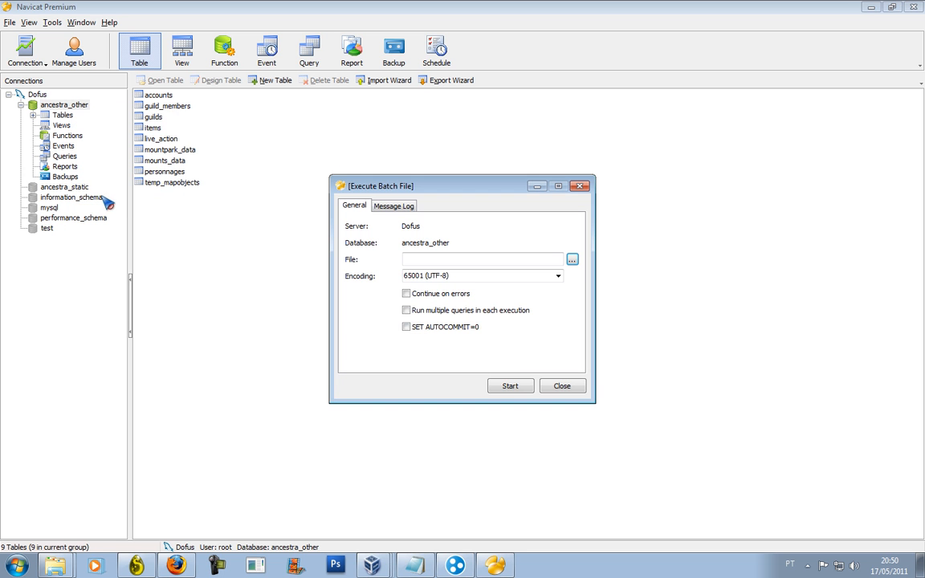
Run the Patch rev27 _other script from the Patchs folder against ancestra_other.
left_click(572, 261)
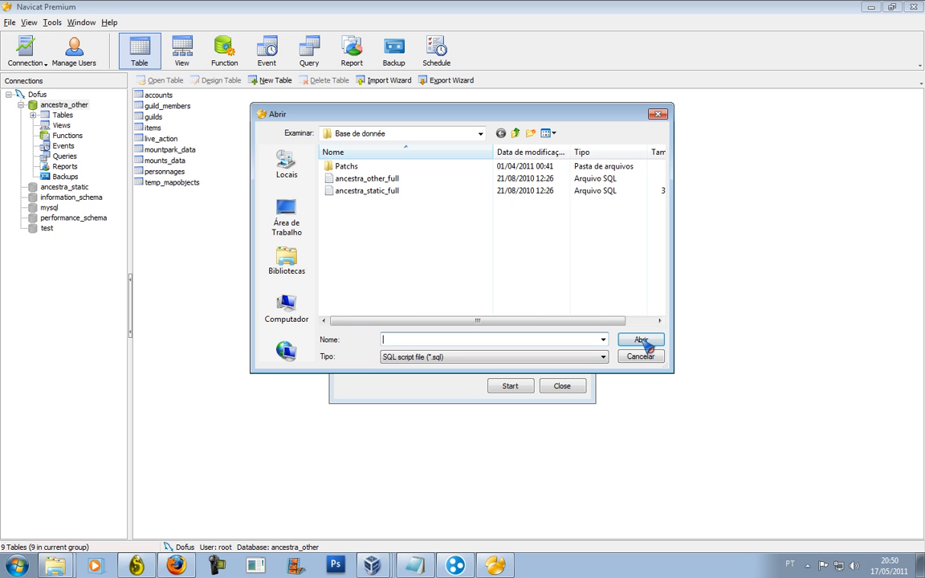
double_click(376, 168)
scroll(440, 193, "down", 10)
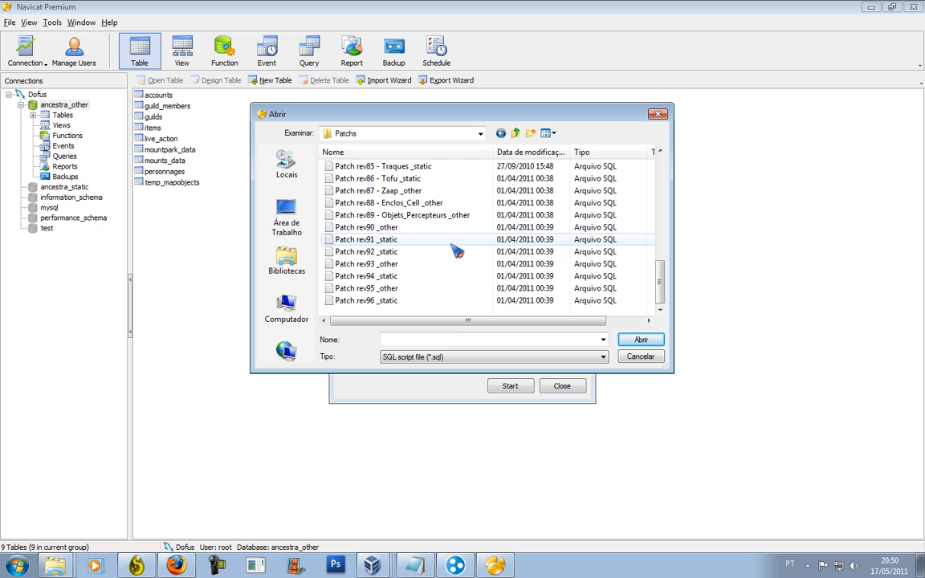
scroll(442, 265, "up", 10)
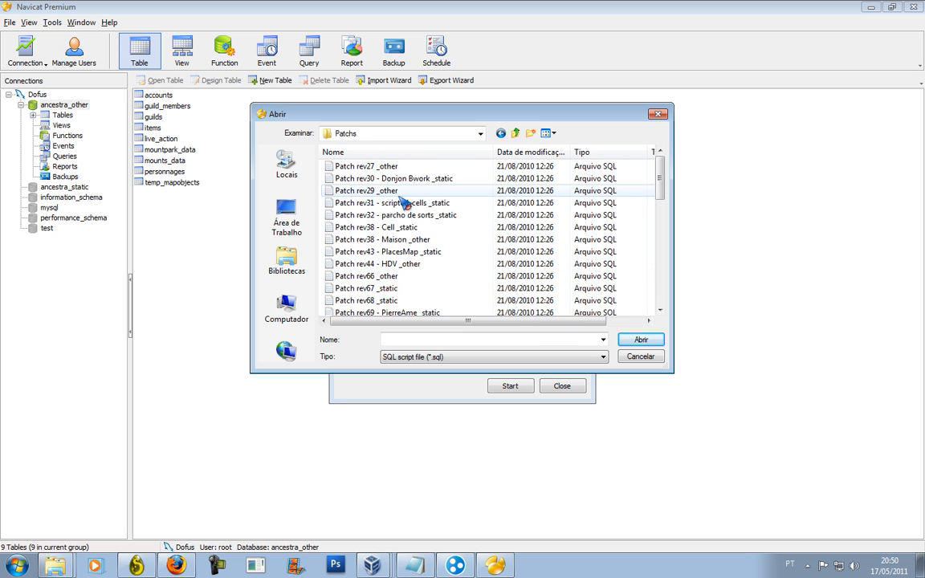
double_click(398, 169)
left_click(529, 386)
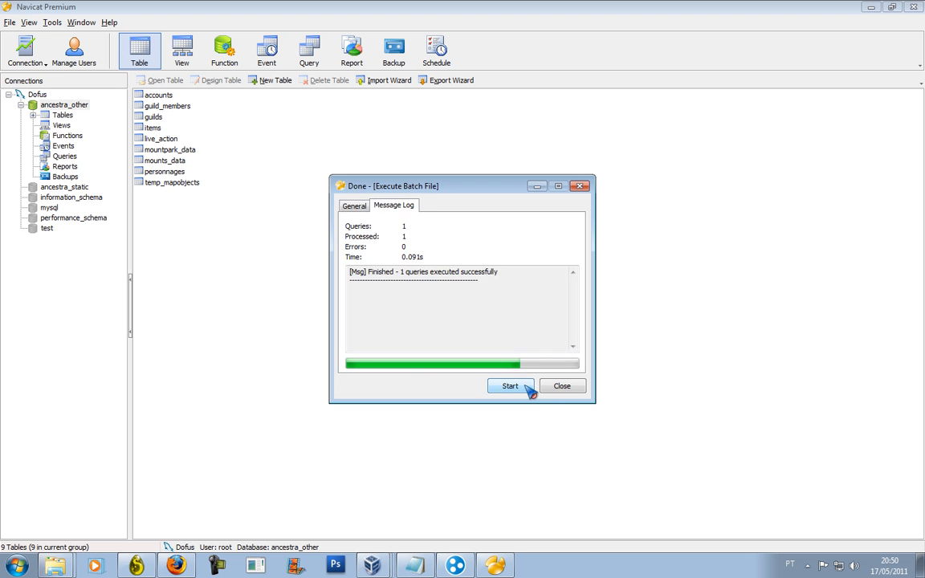
left_click(560, 387)
Run a second patch script from the Patchs folder as a batch file on ancestra_other.
right_click(80, 96)
left_click(79, 106)
right_click(74, 105)
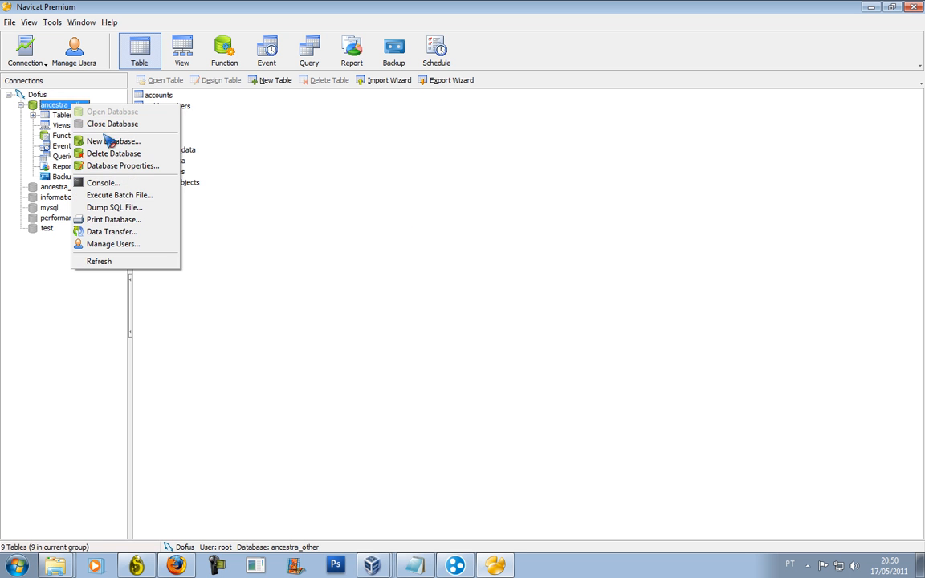
left_click(119, 196)
left_click(573, 260)
double_click(433, 197)
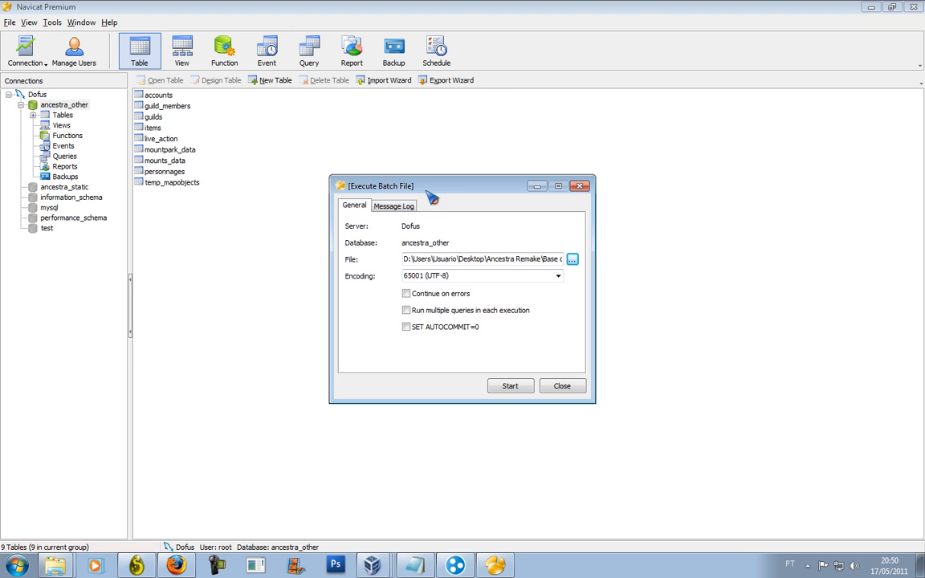
left_click(509, 389)
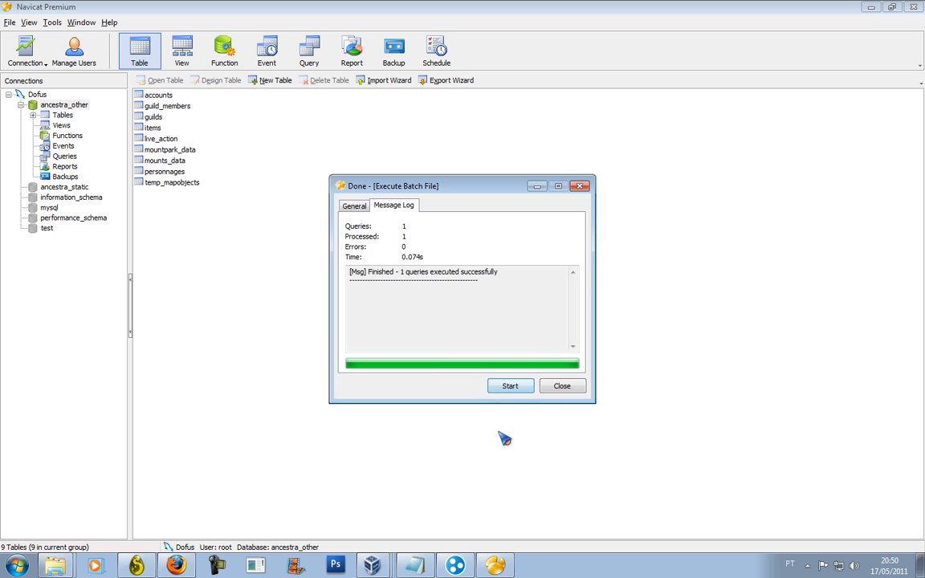
left_click(560, 387)
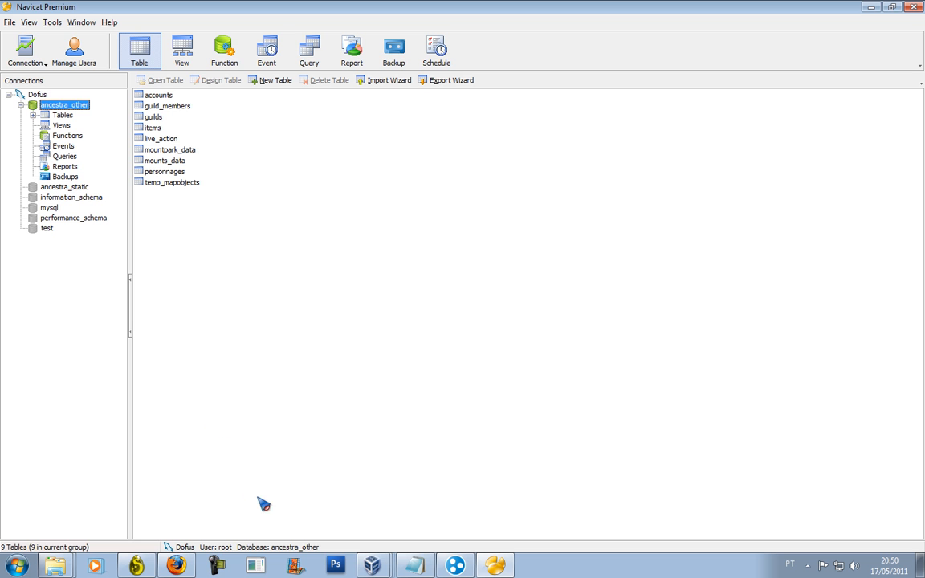
Refresh ancestra_other so it now lists 15 tables, including perceteurs through zaaps.
left_click(807, 565)
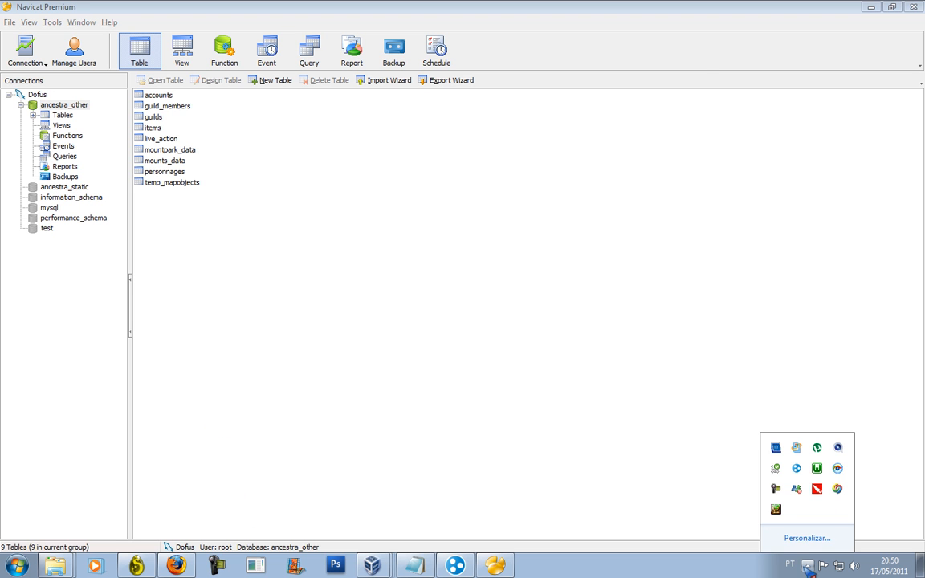
left_click(777, 490)
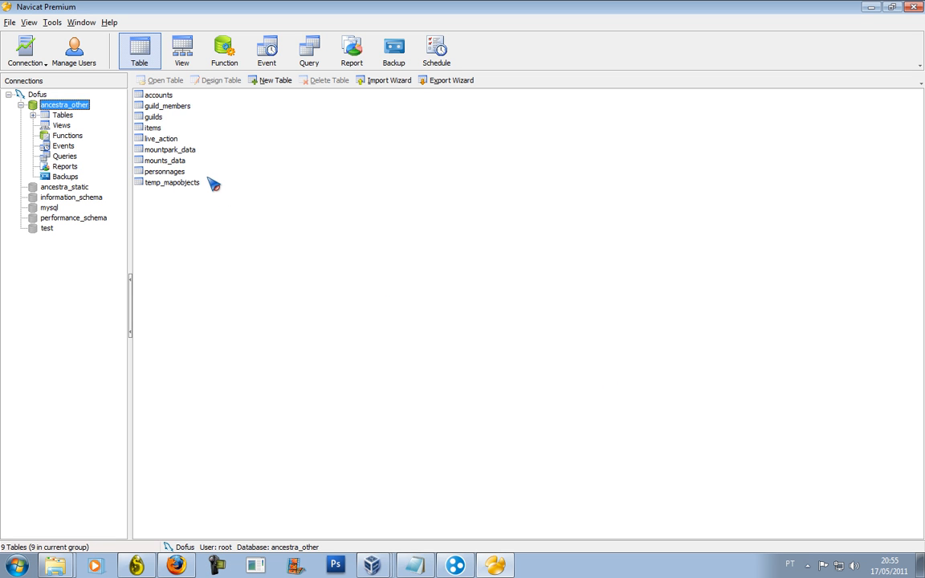
right_click(83, 110)
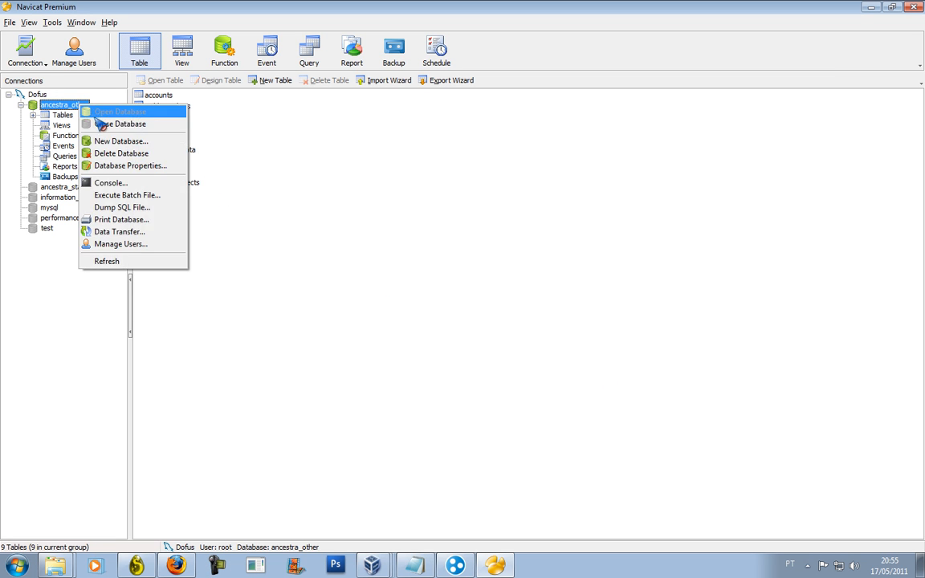
left_click(100, 113)
double_click(84, 109)
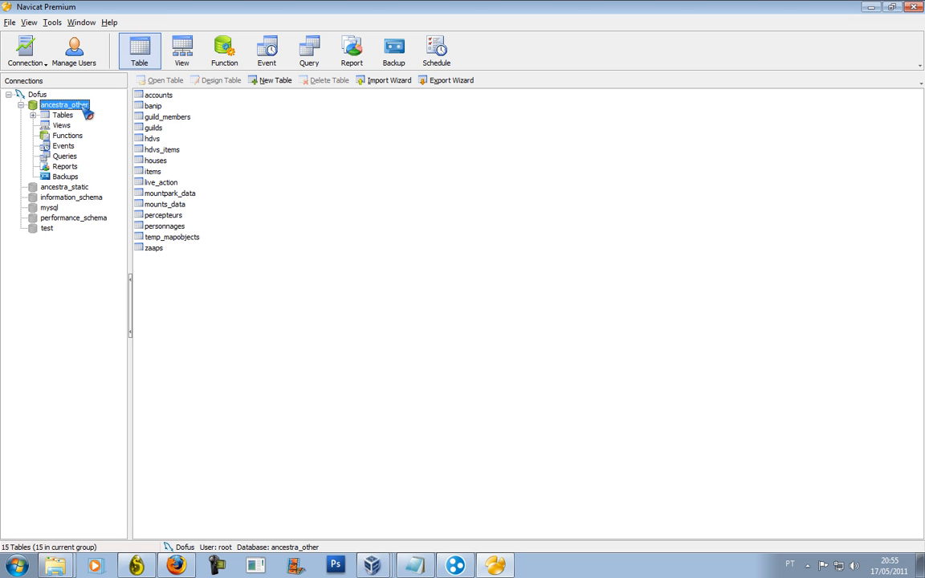
mouse_move(263, 276)
left_mouse_down()
mouse_move(193, 259)
mouse_move(130, 151)
mouse_move(128, 71)
mouse_move(180, 217)
mouse_move(266, 280)
left_mouse_up()
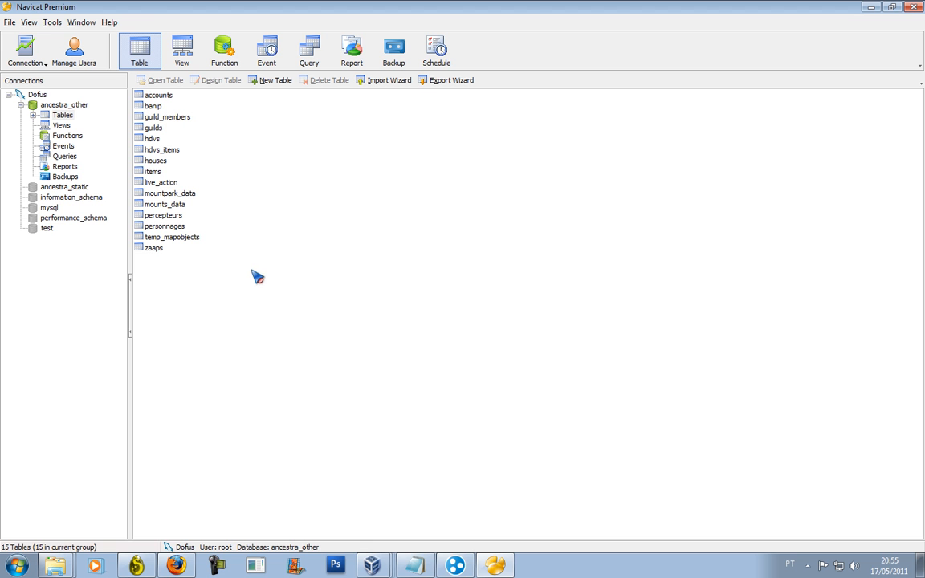
Open ancestra_static and run a one-query patch script into it with 0 errors.
right_click(75, 106)
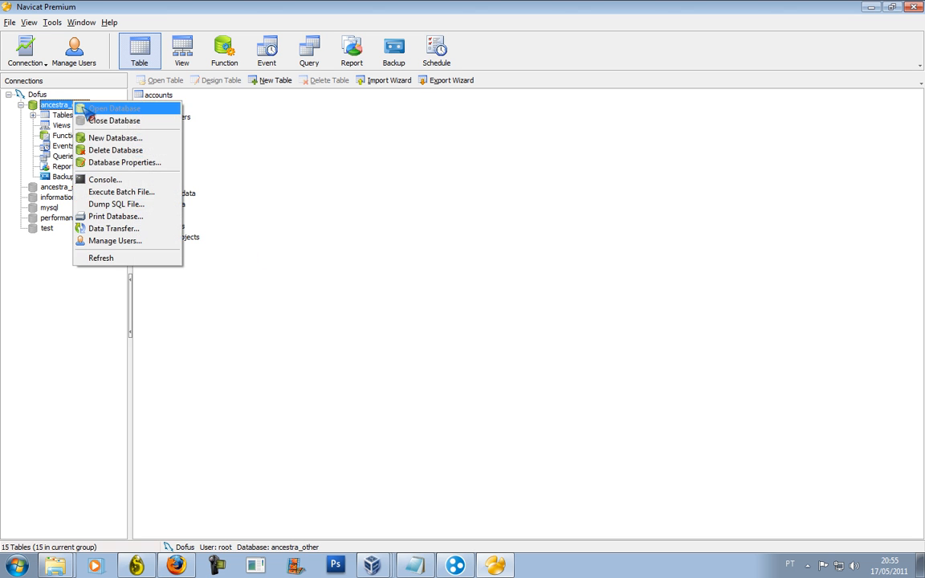
left_click(78, 121)
double_click(78, 115)
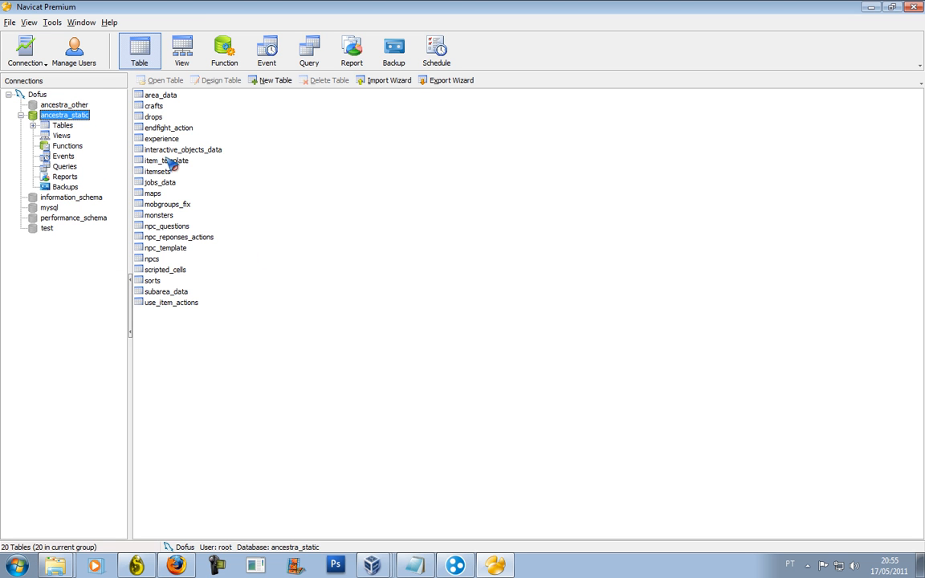
left_click_drag(337, 386, 138, 90)
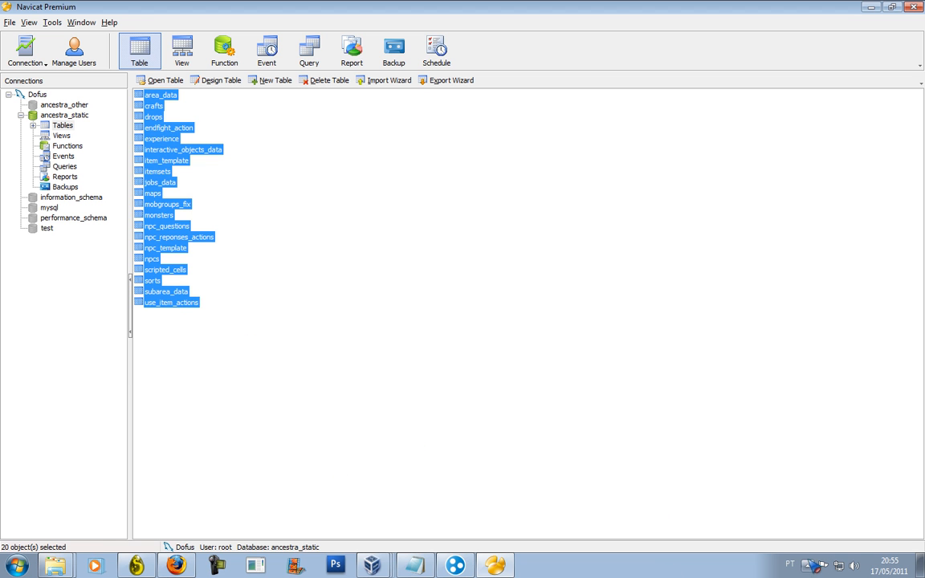
left_click(808, 565)
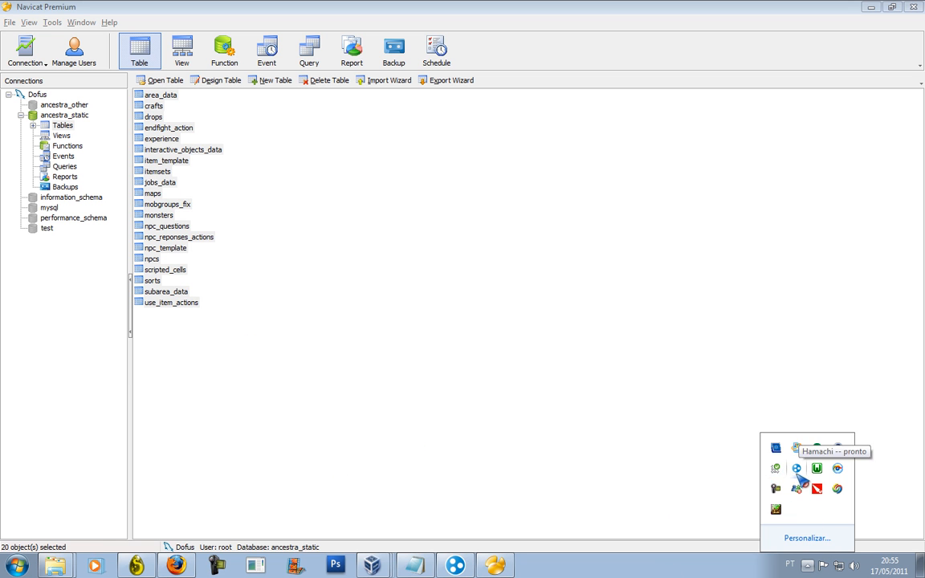
left_click(776, 488)
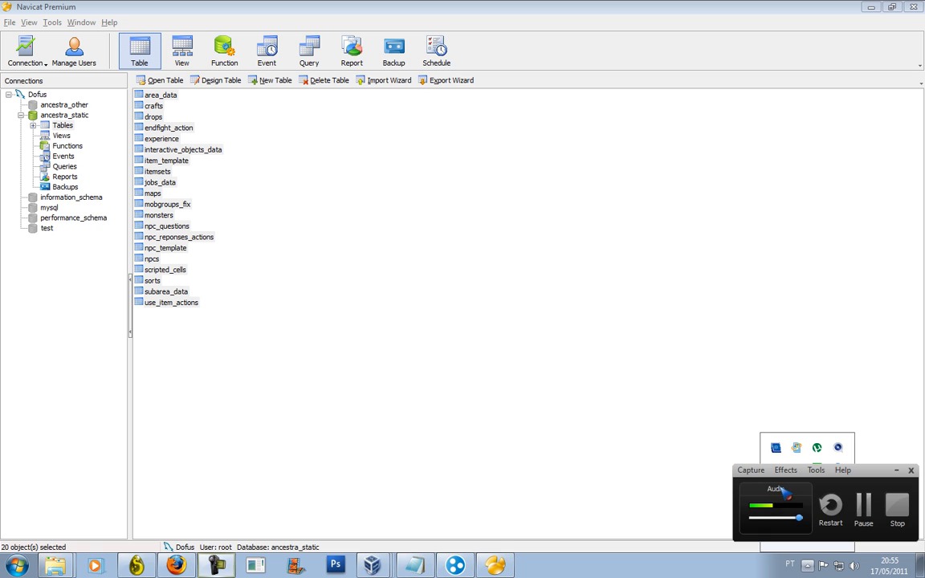
left_click(865, 506)
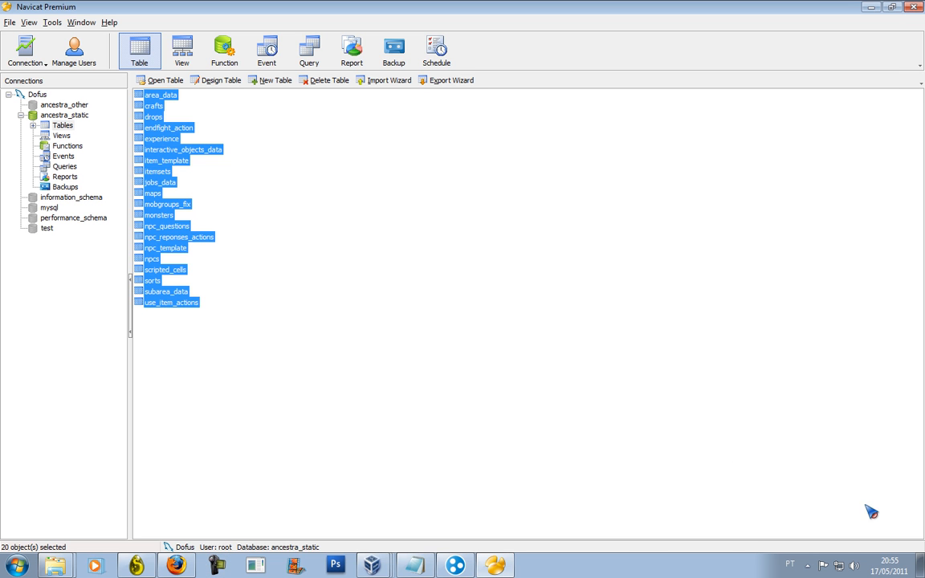
left_click(807, 566)
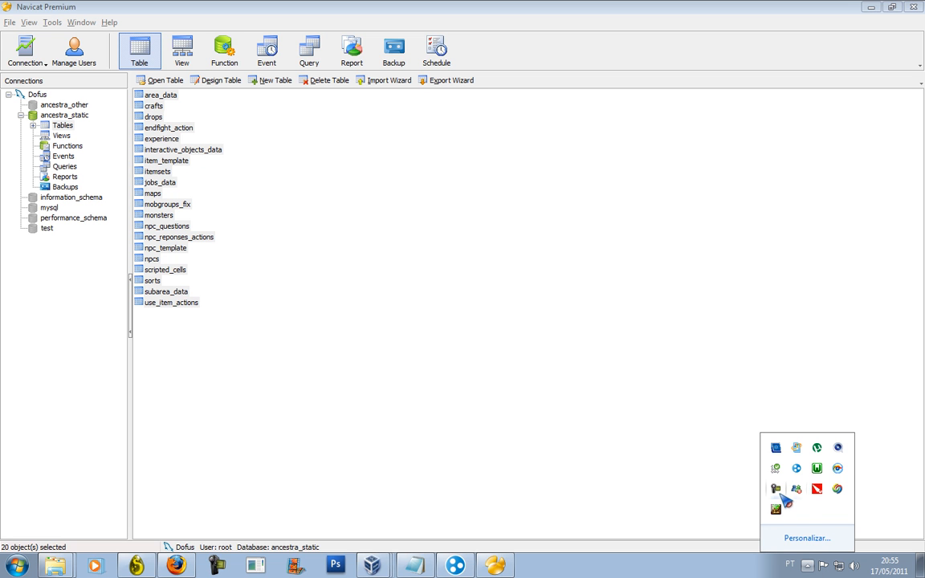
left_click(777, 490)
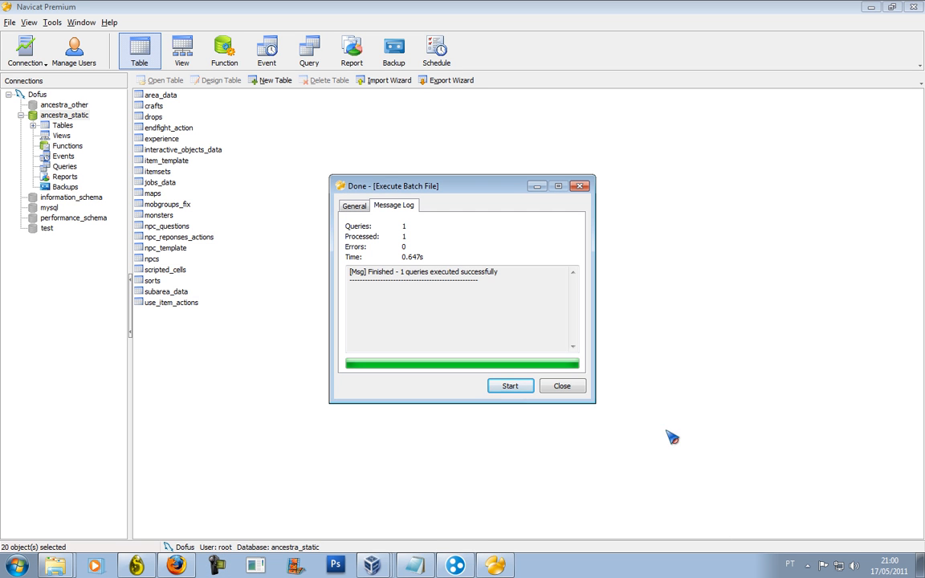
left_click(562, 386)
Refresh and close the ancestra_static database, then exit Navicat Premium.
left_click_drag(171, 303, 191, 91)
right_click(73, 114)
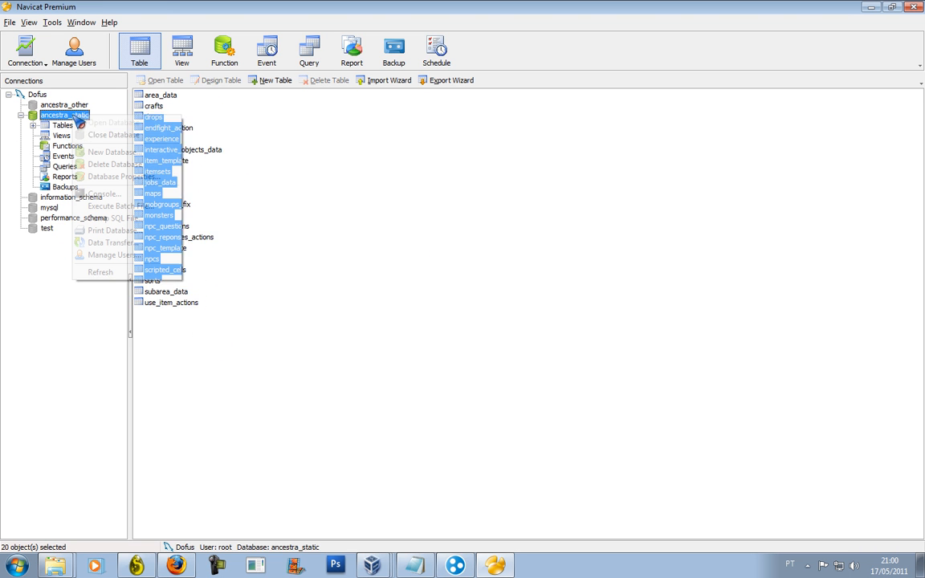
left_click(91, 135)
double_click(80, 115)
left_click_drag(225, 354, 277, 156)
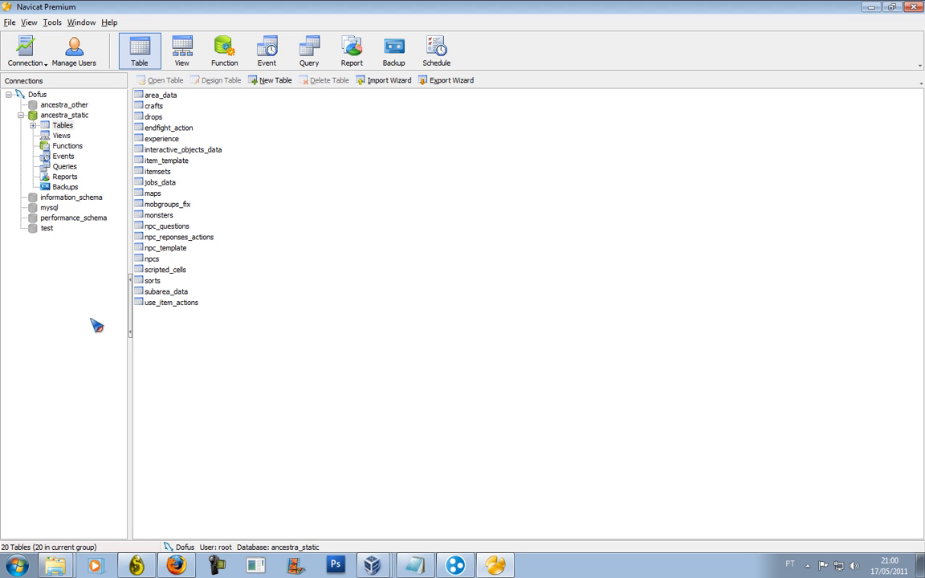
right_click(94, 118)
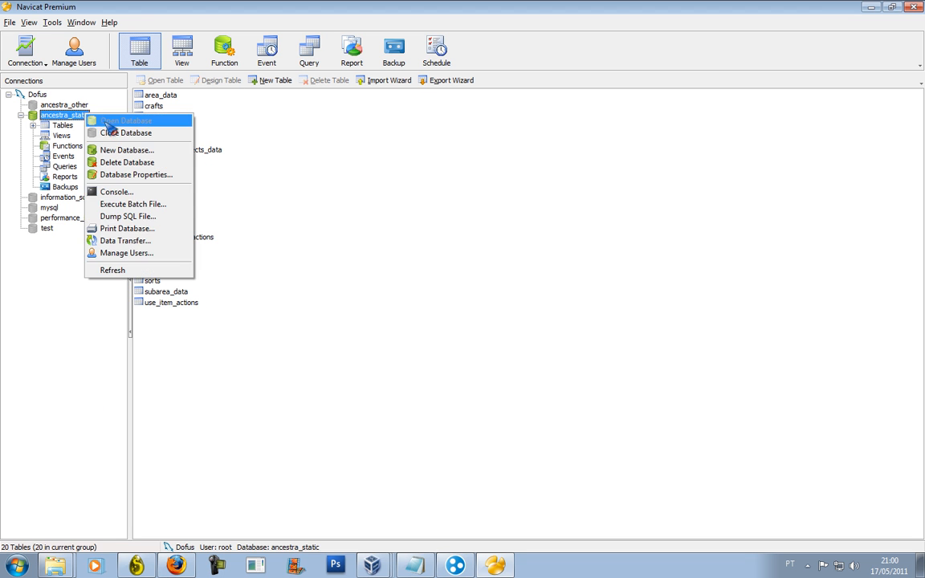
left_click(93, 132)
left_click(914, 6)
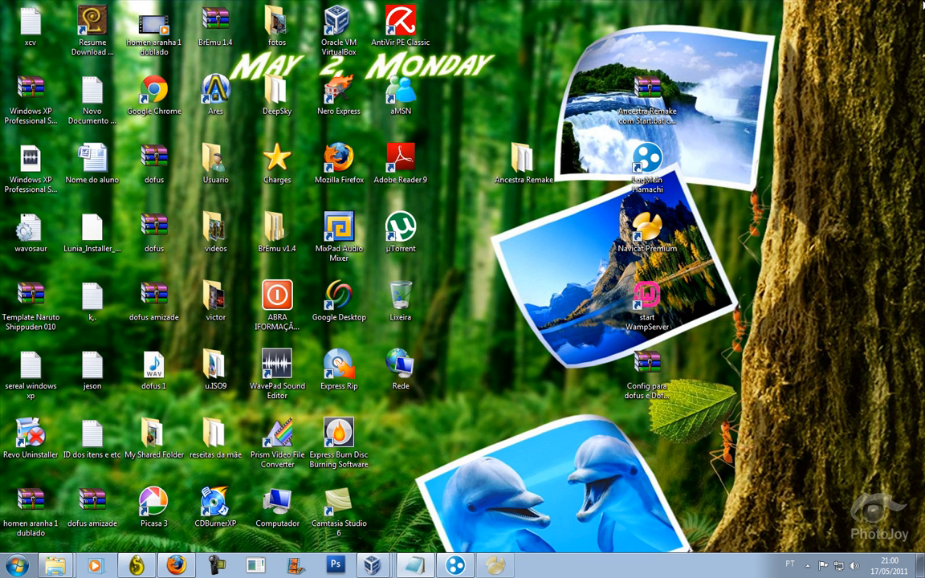
Extract the Config para dofus e Dofus 1.29 archive onto the desktop with Extrair aqui.
left_click(649, 359)
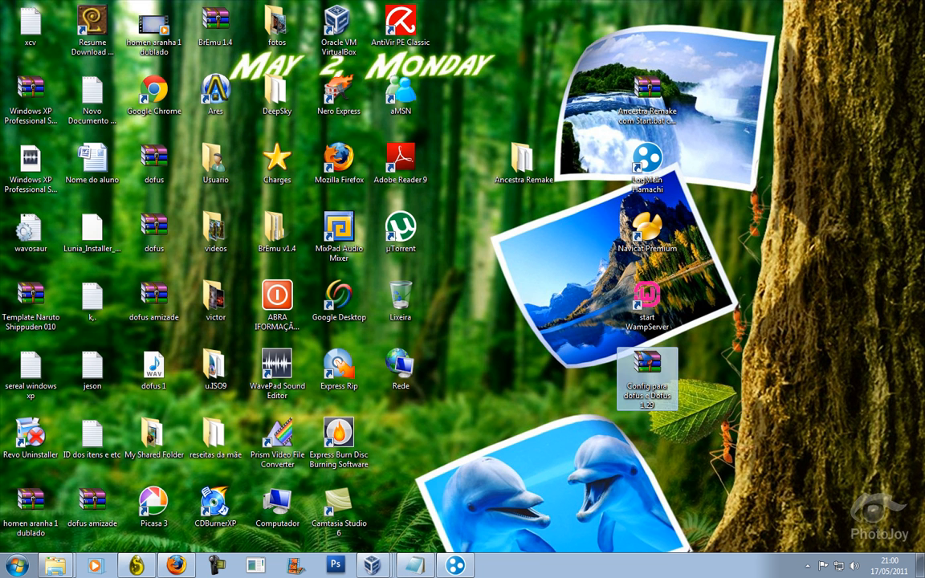
right_click(641, 351)
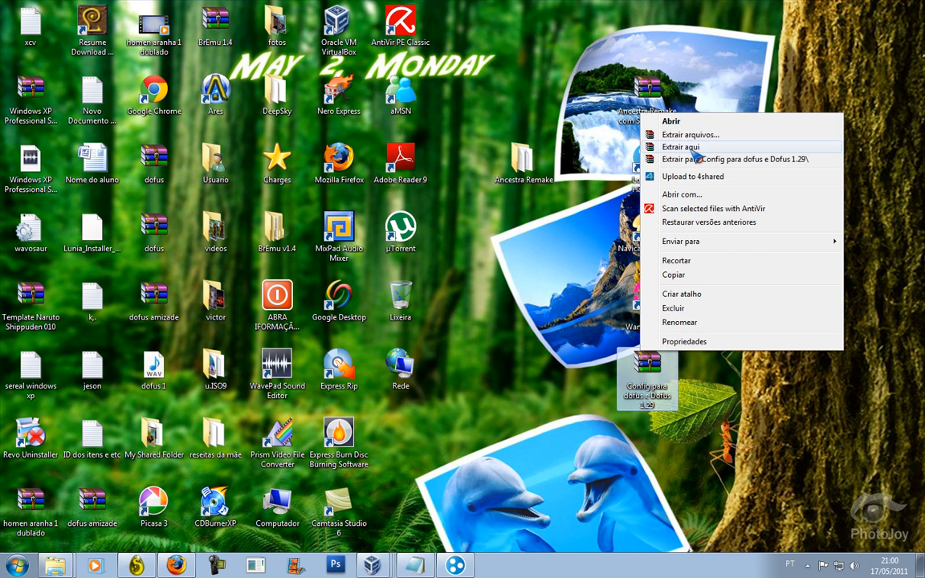
left_click(692, 149)
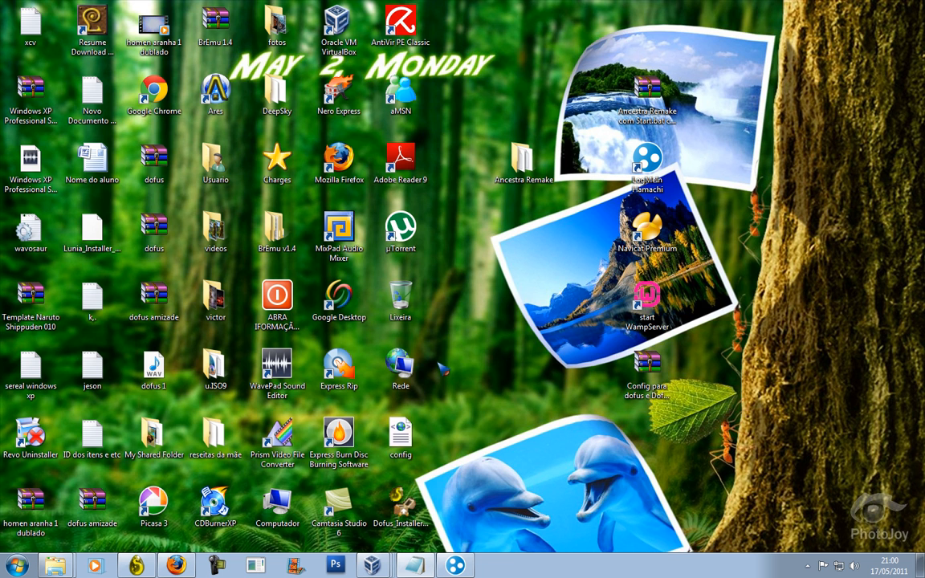
Open the extracted config file in Notepad, closing the browser window it first opened in.
double_click(401, 455)
right_click(409, 446)
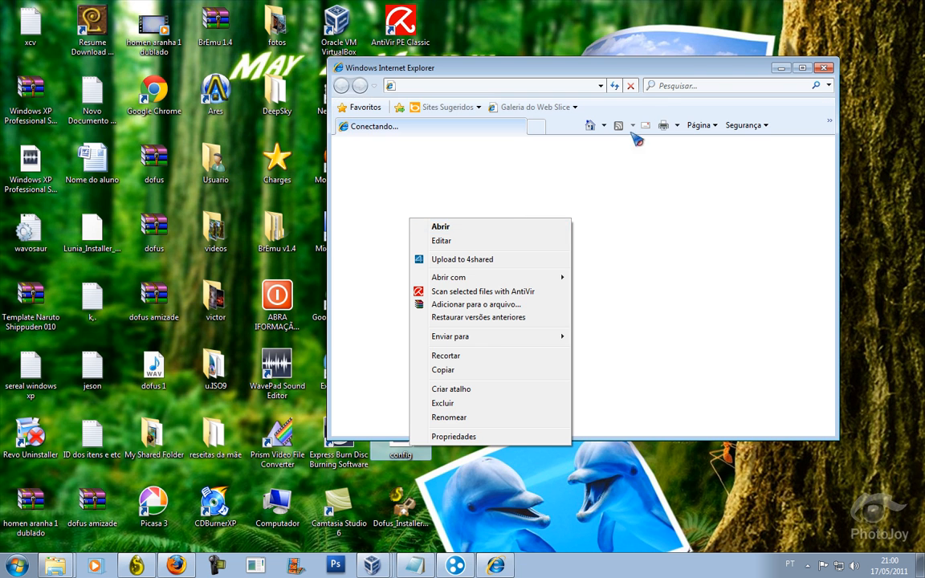
left_click(825, 69)
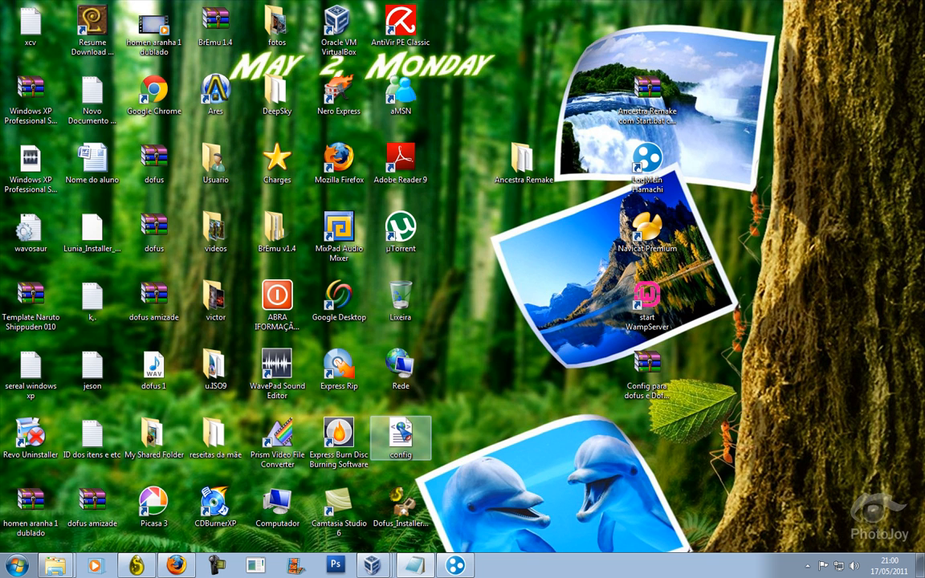
right_click(399, 428)
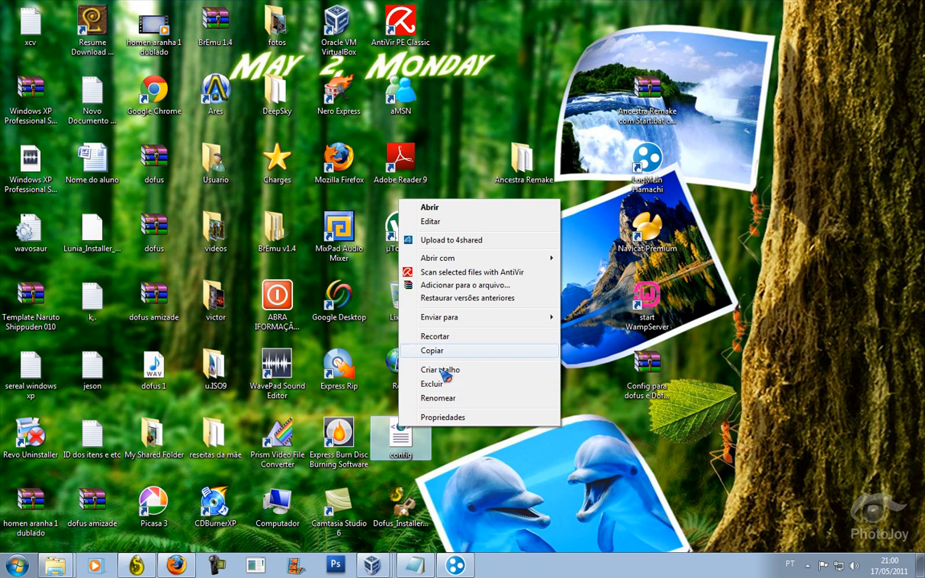
left_click(446, 210)
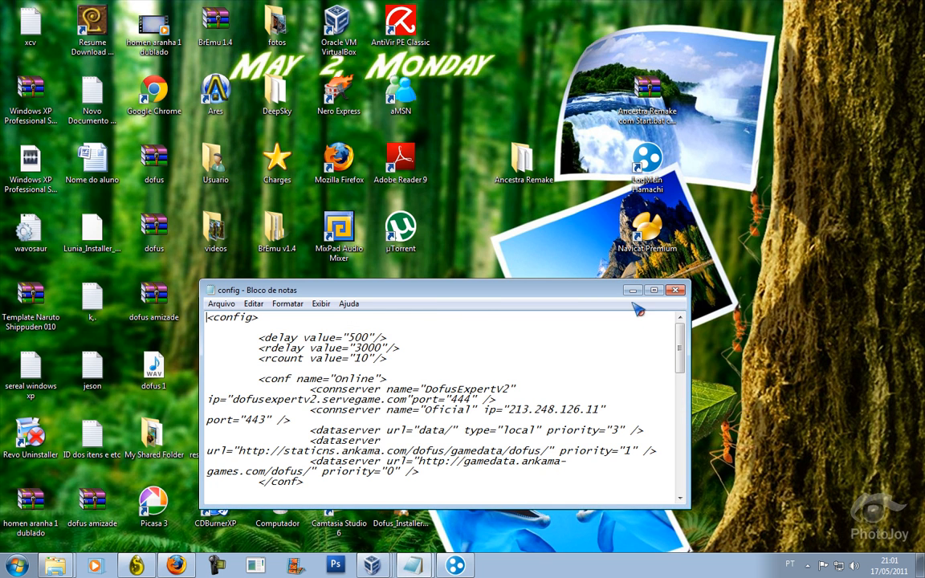
Rename the first connserver to Dofus, set its ip to 5.232.99.141, and close Notepad.
left_click(654, 290)
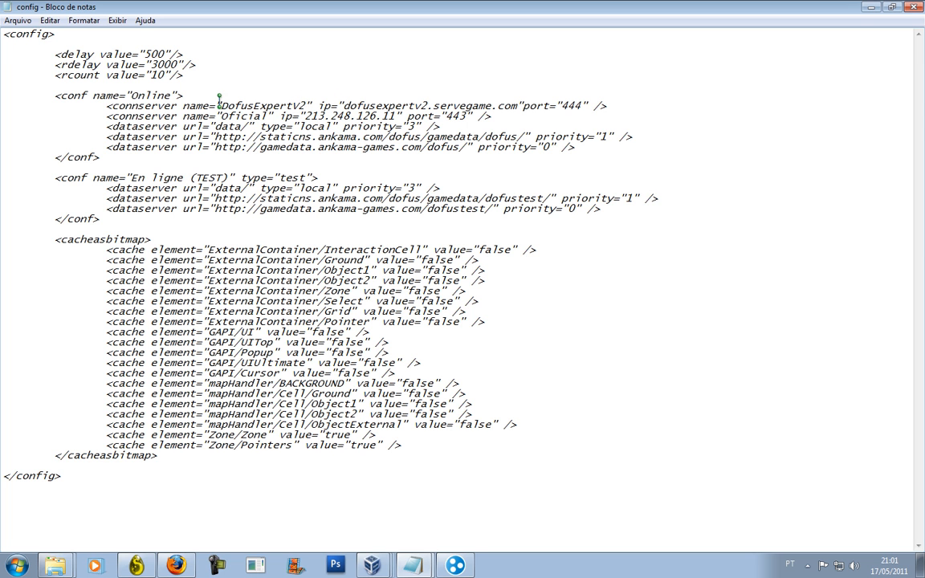
left_click_drag(253, 105, 300, 105)
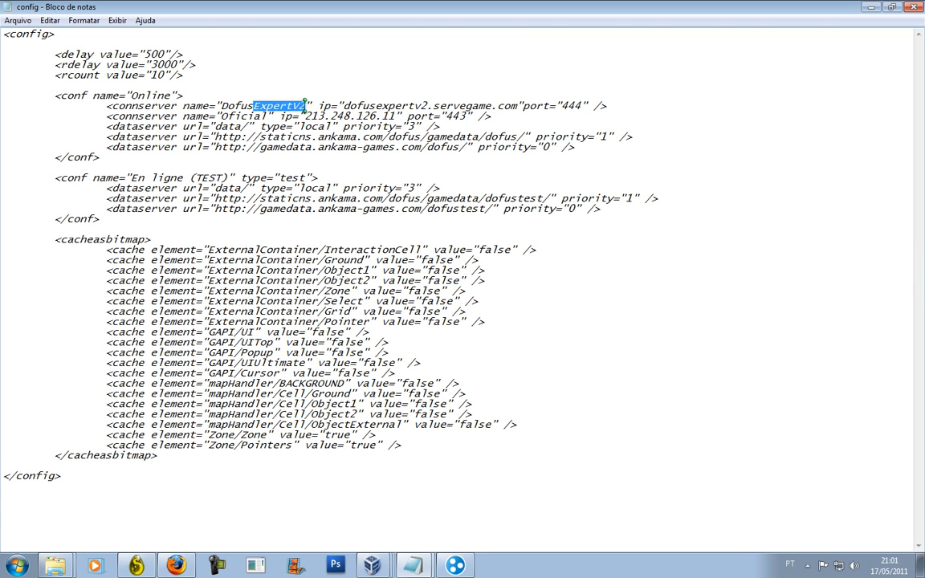
key("BackSpace")
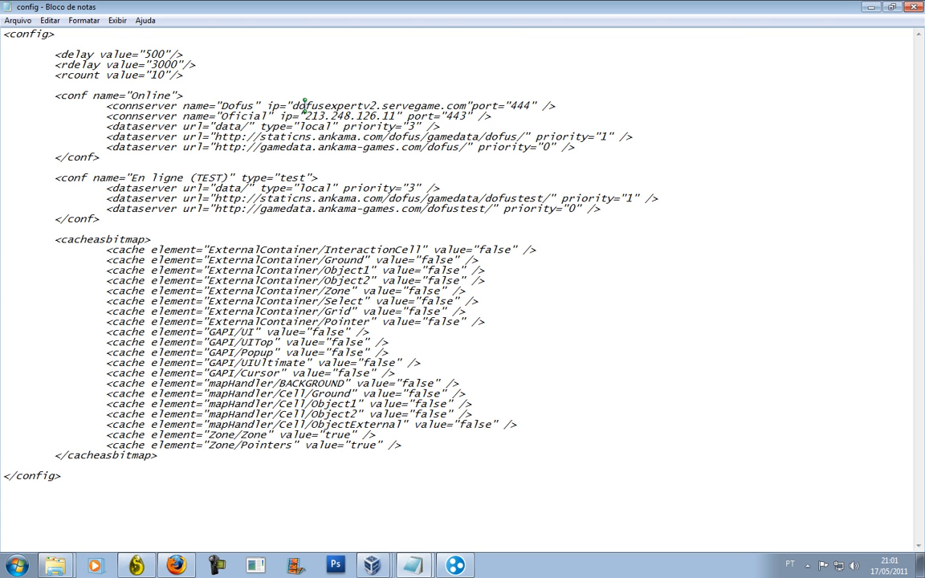
key("BackSpace")
key("BackSpace")
key("BackSpace")
key("BackSpace")
key("BackSpace")
key("BackSpace")
key("BackSpace")
key("BackSpace")
key("BackSpace")
key("BackSpace")
key("BackSpace")
key("BackSpace")
key("BackSpace")
key("BackSpace")
key("BackSpace")
key("BackSpace")
key("BackSpace")
key("BackSpace")
key("BackSpace")
key("BackSpace")
key("BackSpace")
key("BackSpace")
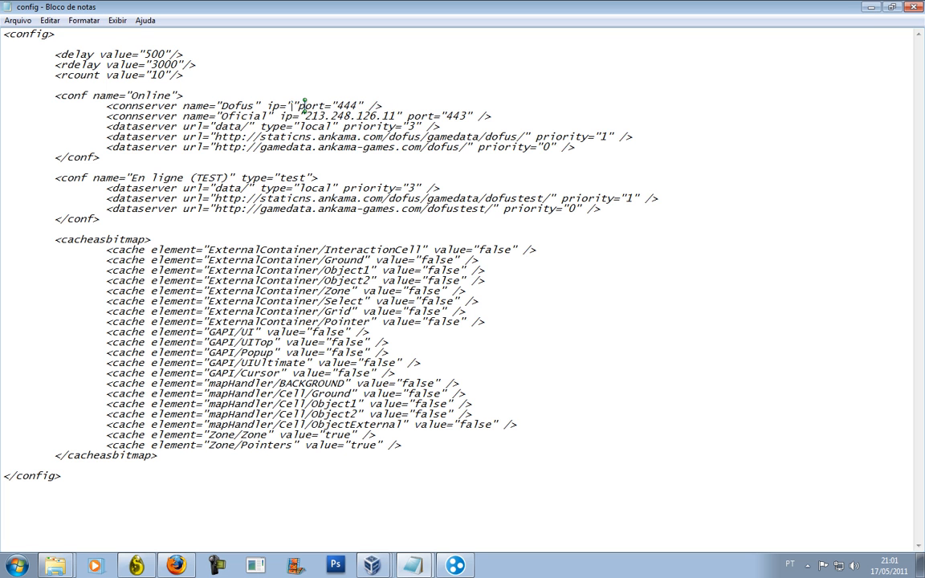
left_click(457, 566)
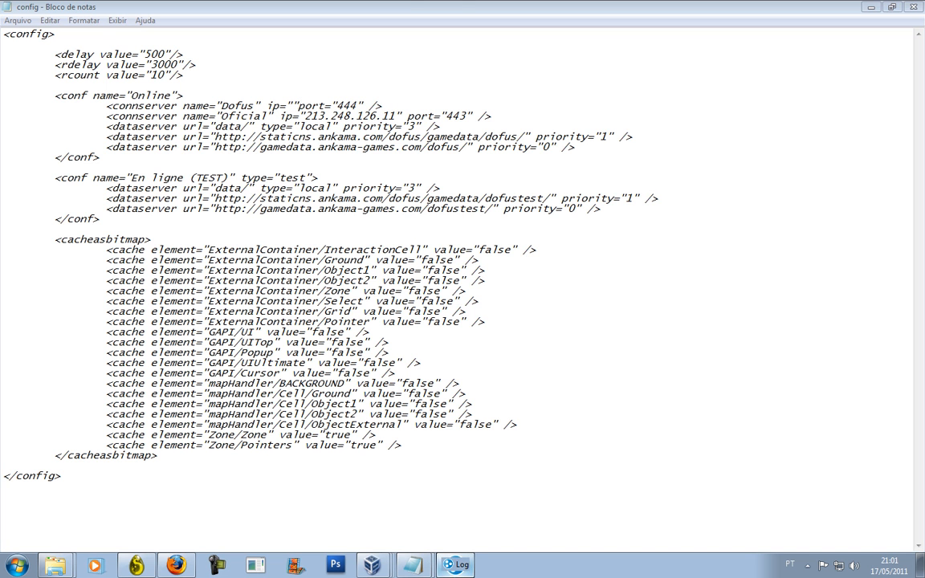
left_click_drag(341, 32, 523, 56)
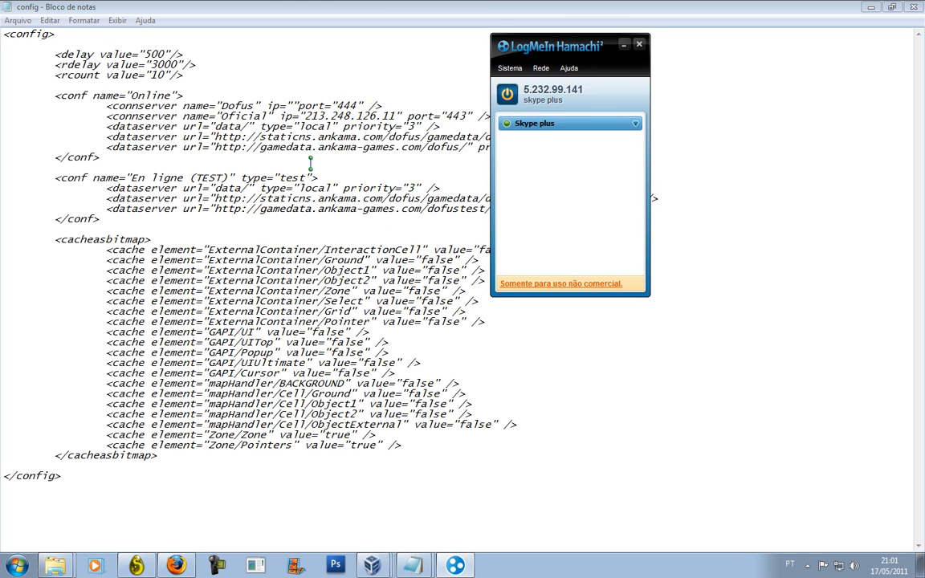
left_click(294, 102)
left_click(894, 6)
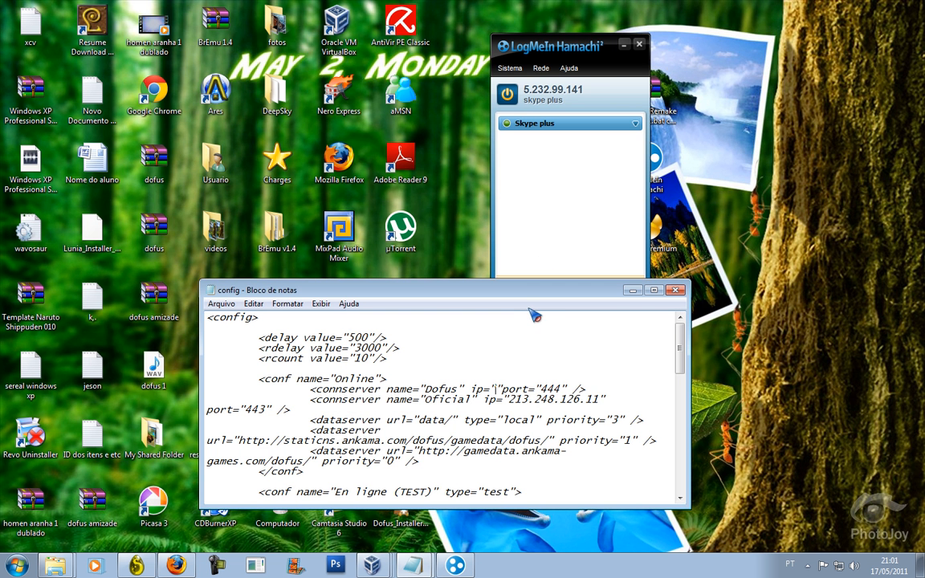
type("5.232.")
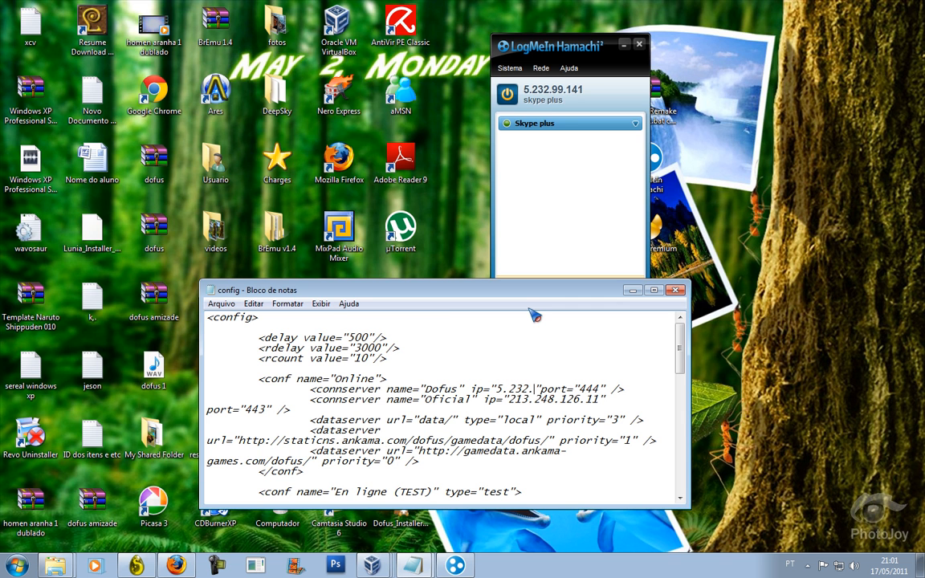
type("99.141")
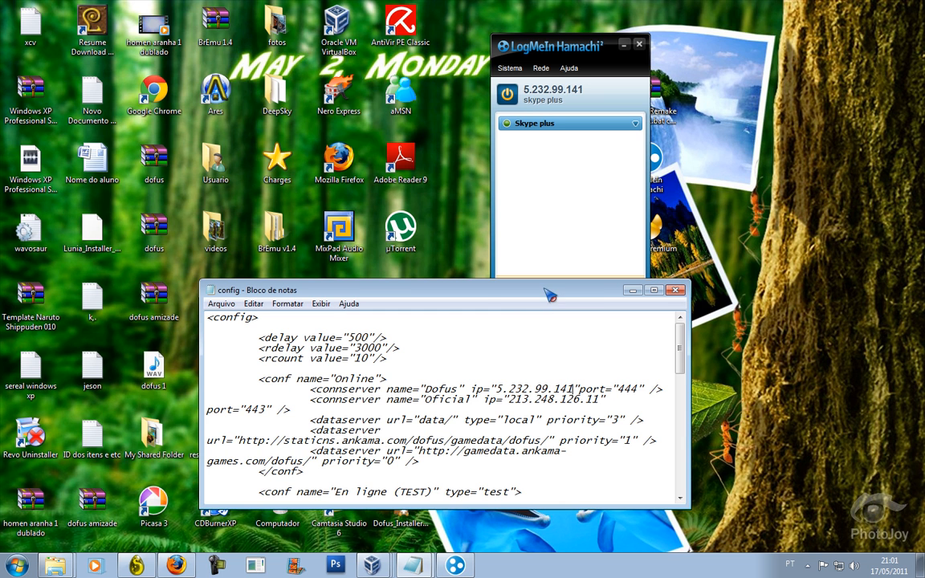
key("alt+F4")
Save the edited config file and copy it from the desktop.
left_click(441, 291)
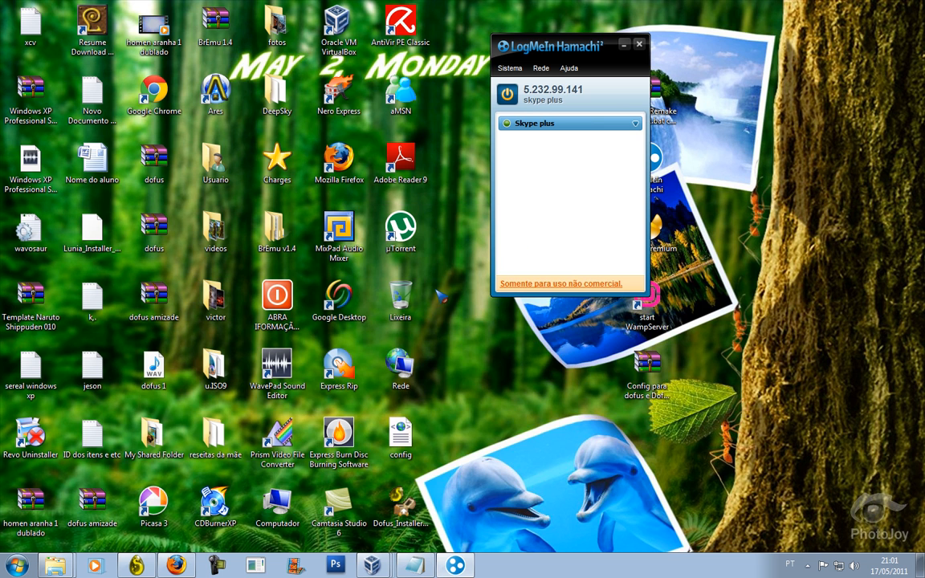
right_click(404, 436)
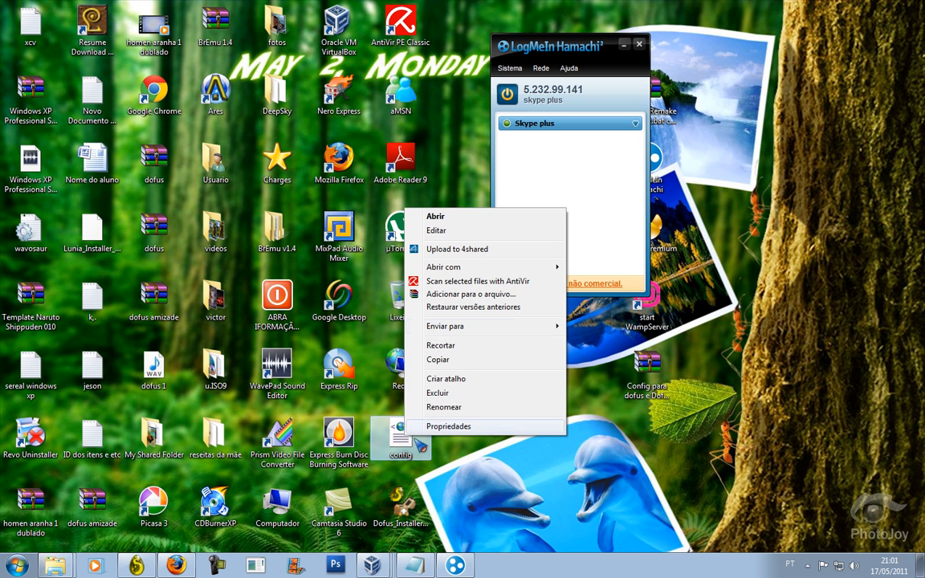
left_click(472, 363)
Paste config into C:\Arquivos de Programas\Dofus, replacing the existing file, then close Hamachi.
left_click(16, 565)
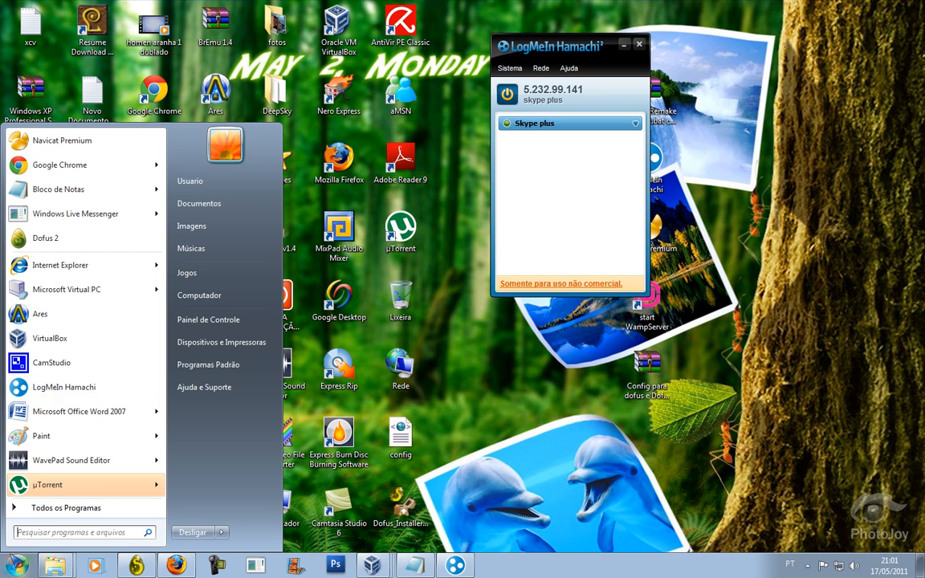
left_click(227, 296)
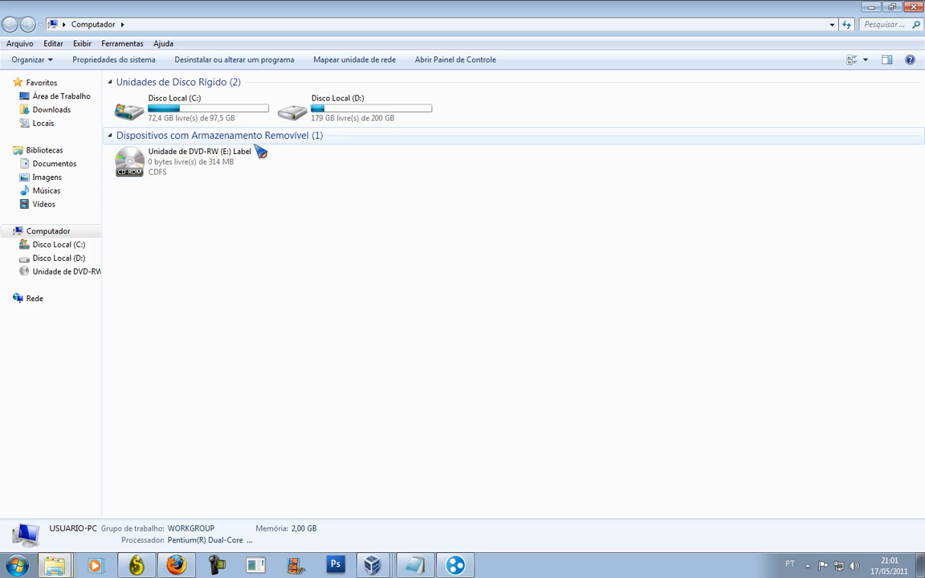
double_click(233, 118)
double_click(229, 98)
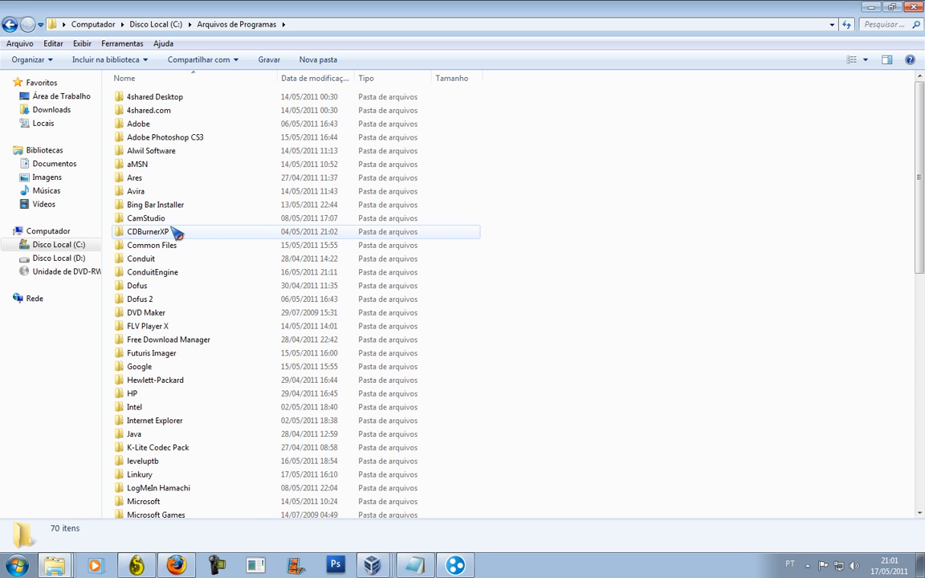
double_click(179, 289)
right_click(224, 476)
left_click(273, 395)
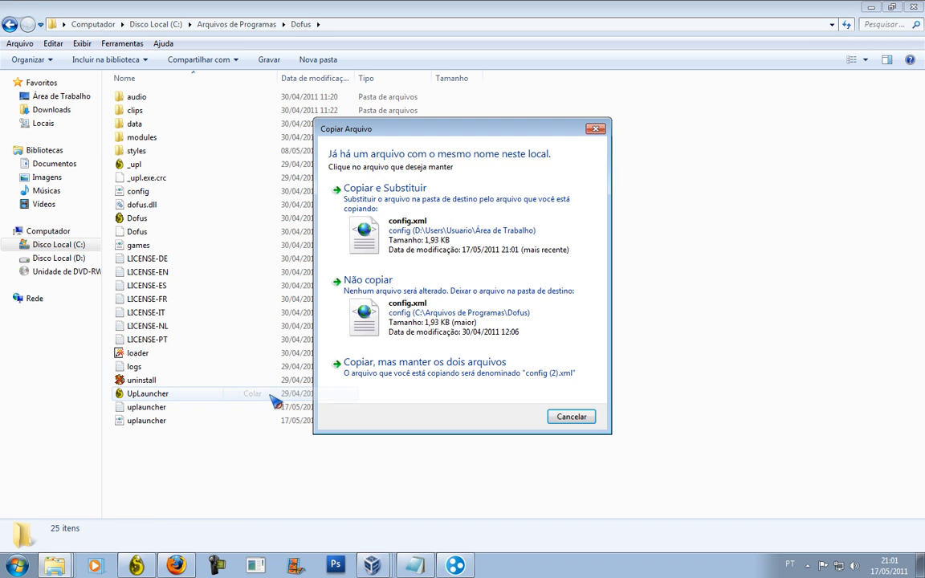
left_click(363, 210)
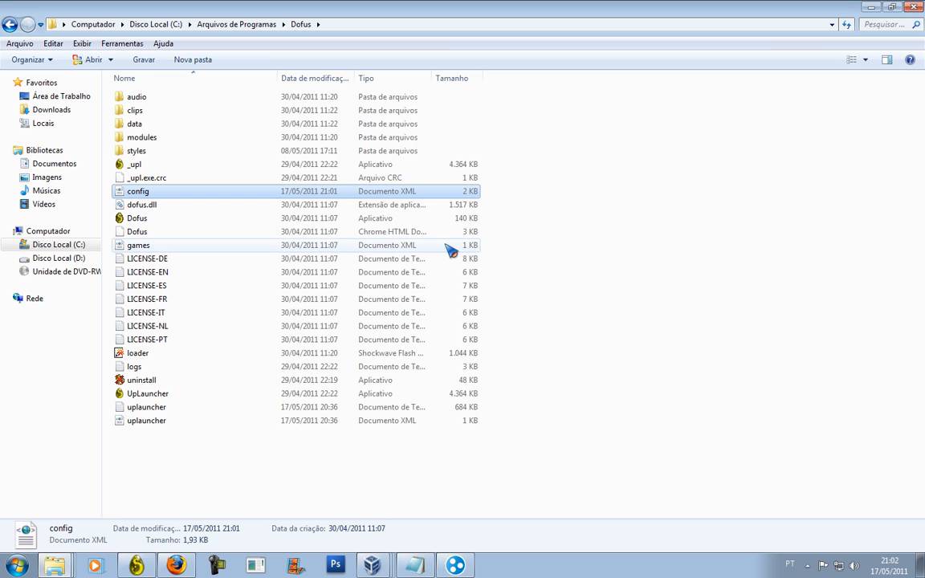
left_click(872, 7)
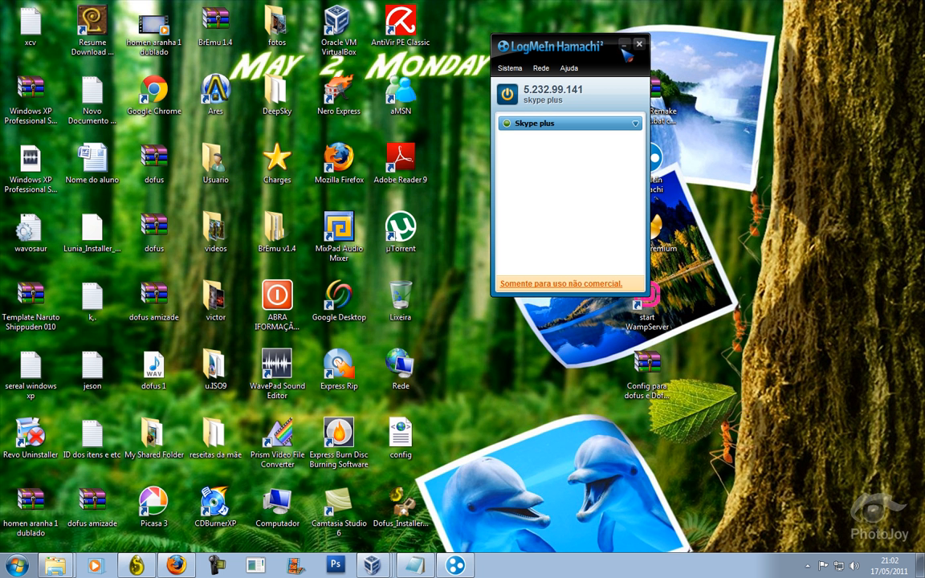
left_click(640, 44)
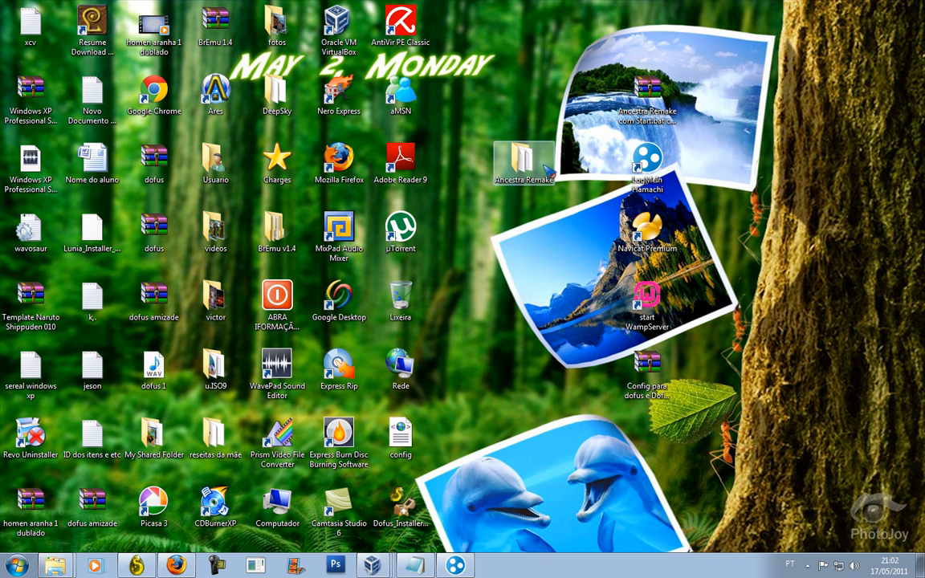
Open the Ancestra Remake server config and set HOST_IP to the Hamachi address 5.232.99.141.
double_click(547, 170)
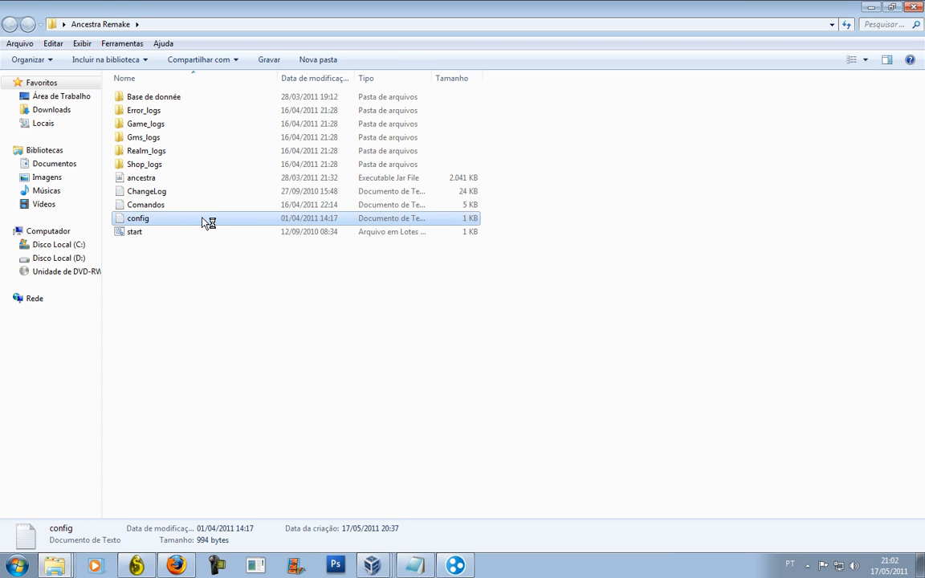
double_click(207, 217)
left_click_drag(366, 386, 365, 383)
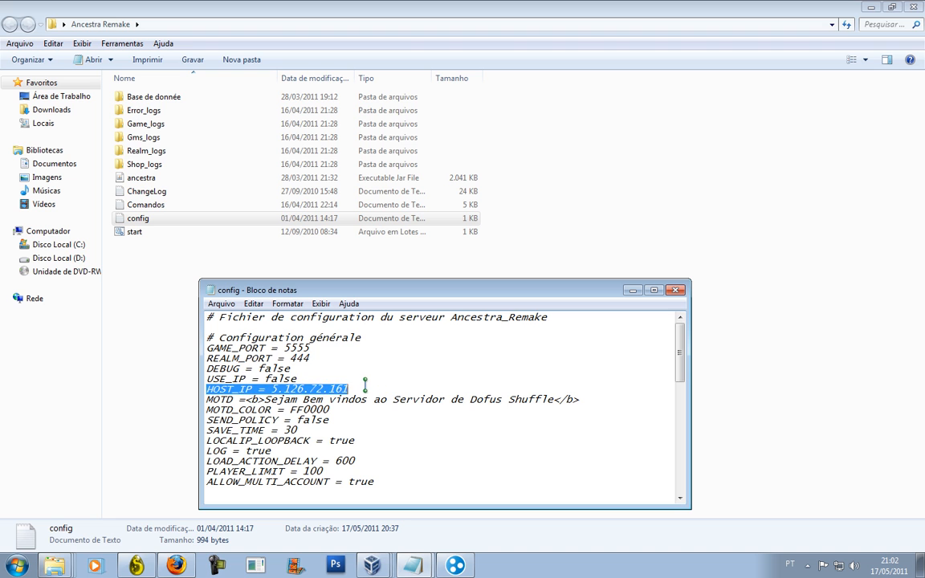
double_click(365, 386)
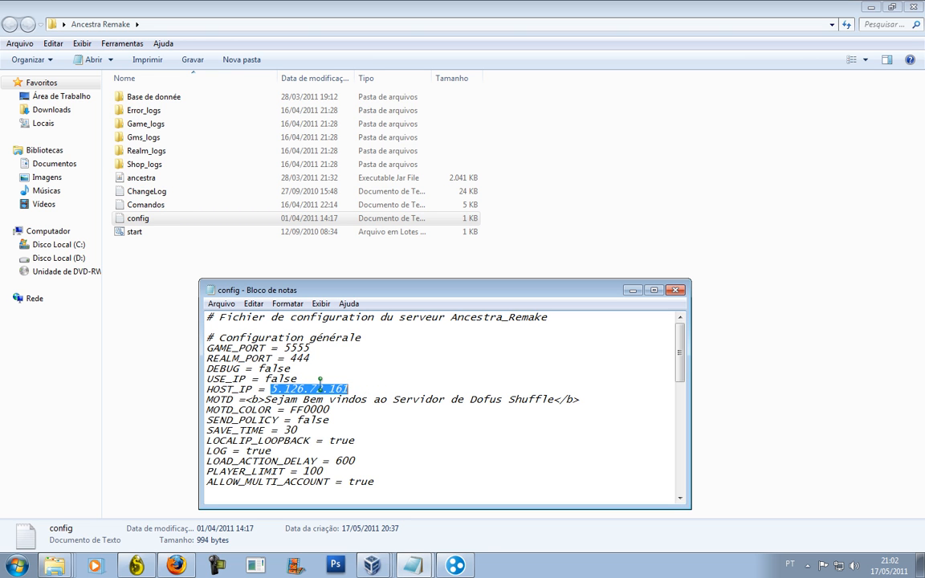
type("5")
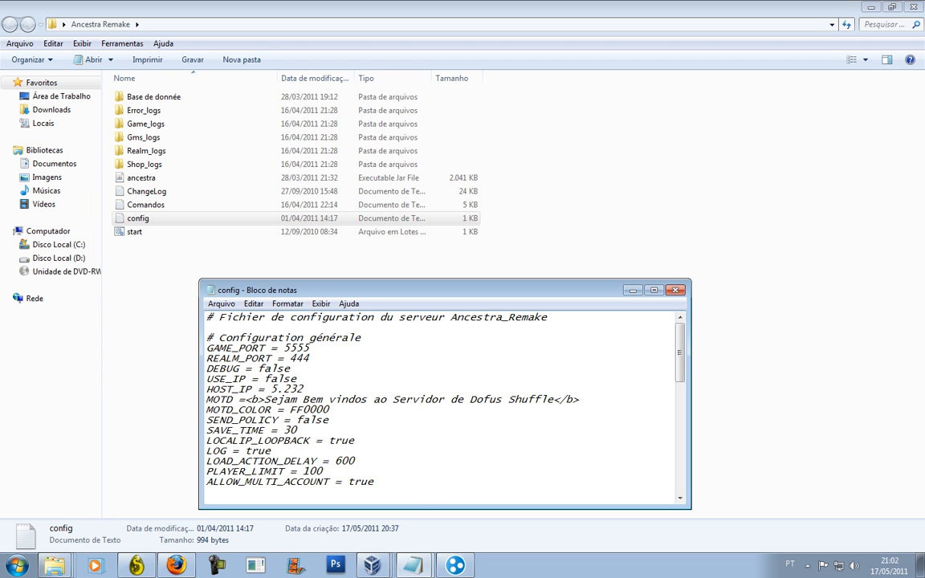
left_click(454, 565)
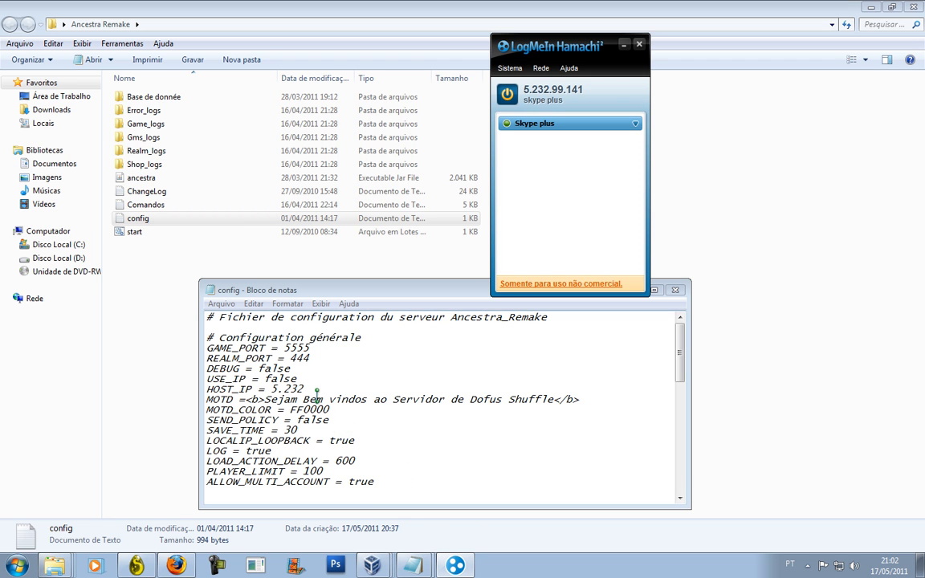
left_click(315, 389)
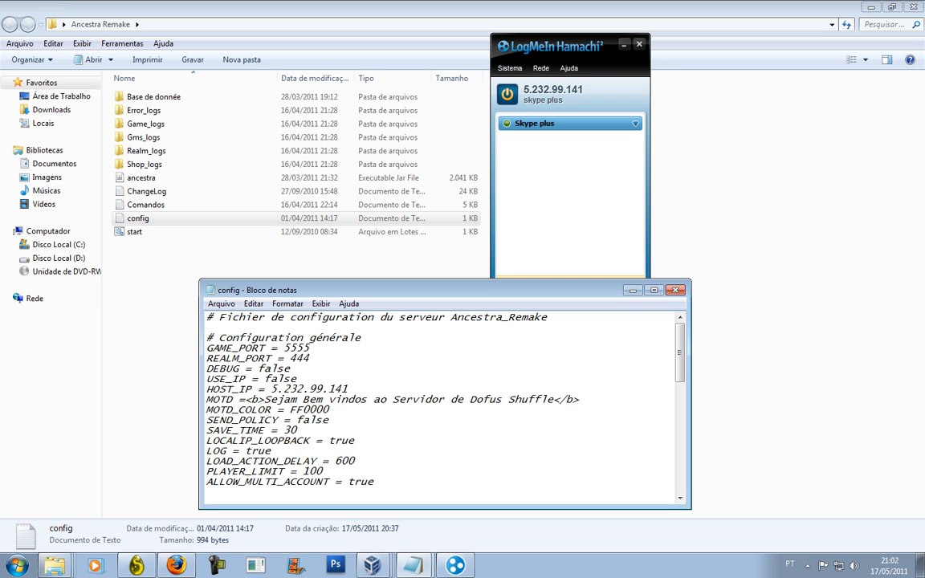
Change the welcome message (MOTD) to 'bem vindos'.
left_click_drag(265, 399, 554, 402)
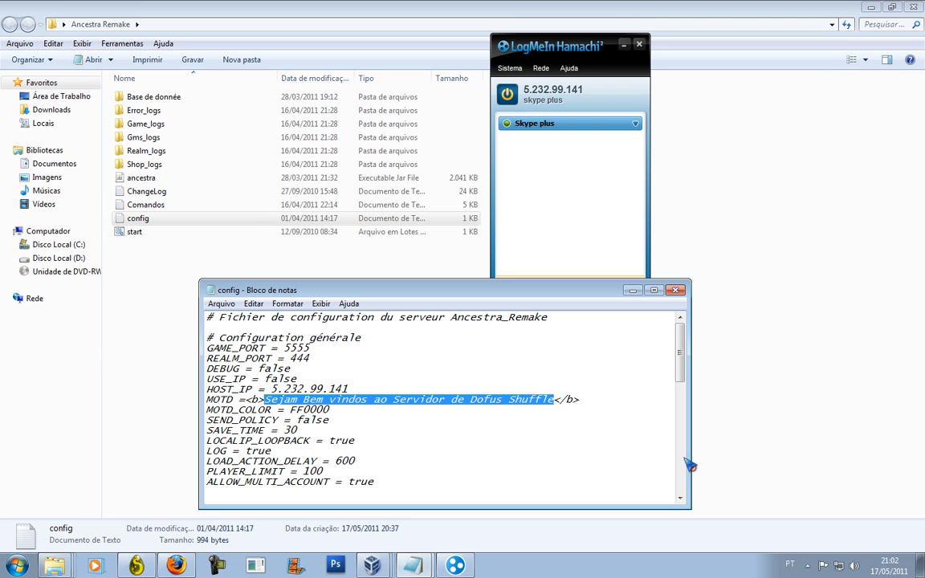
type("dd")
key("BackSpace")
key("BackSpace")
type("bem")
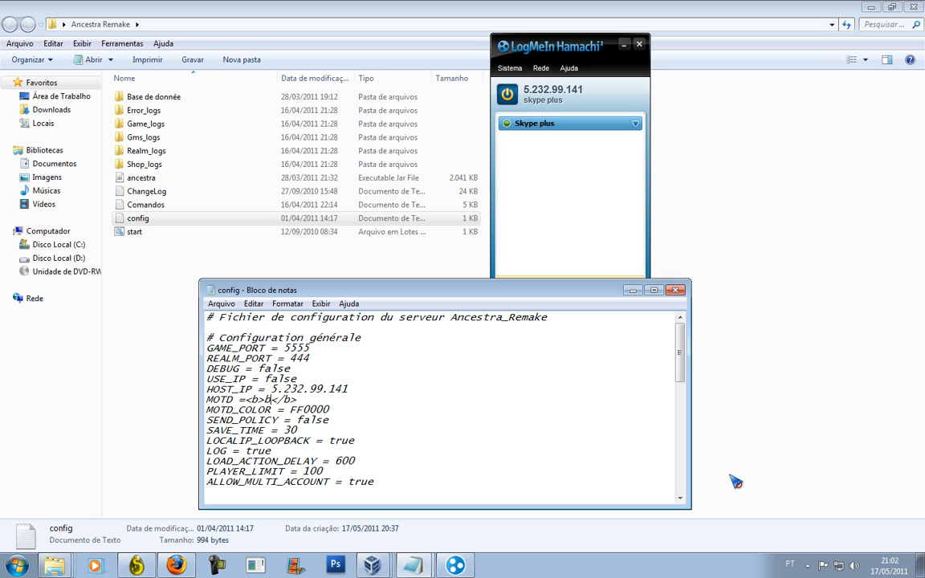
type(" vindos")
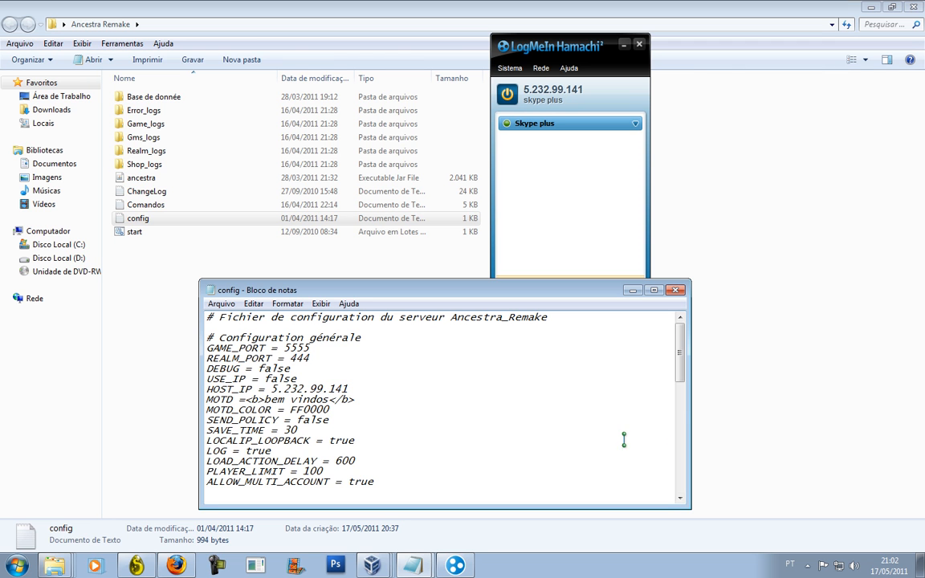
Set START_LEVEL to 200 and START_KAMAS to 100000000, then close the config file.
scroll(588, 417, "down", 3)
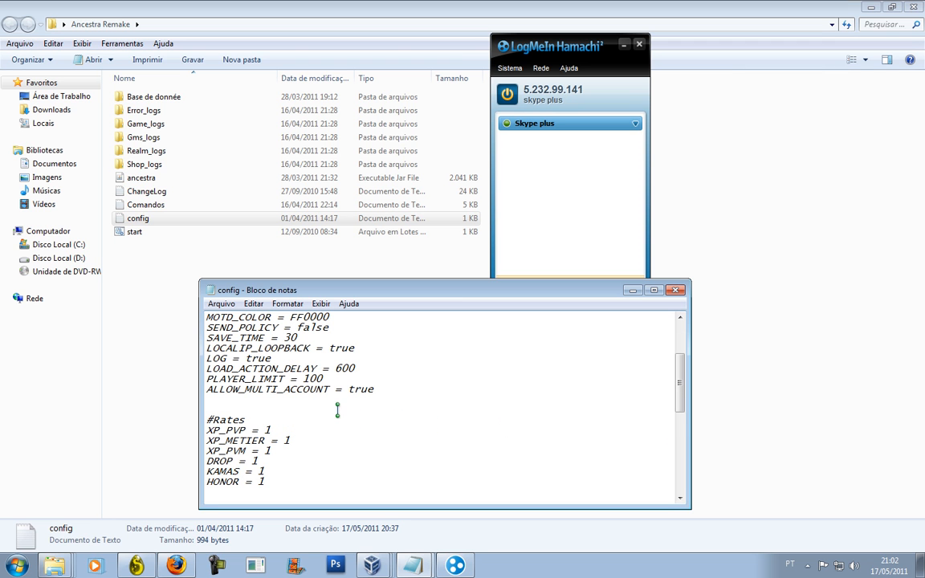
scroll(338, 411, "down", 3)
left_click_drag(296, 399, 277, 349)
left_click(291, 354)
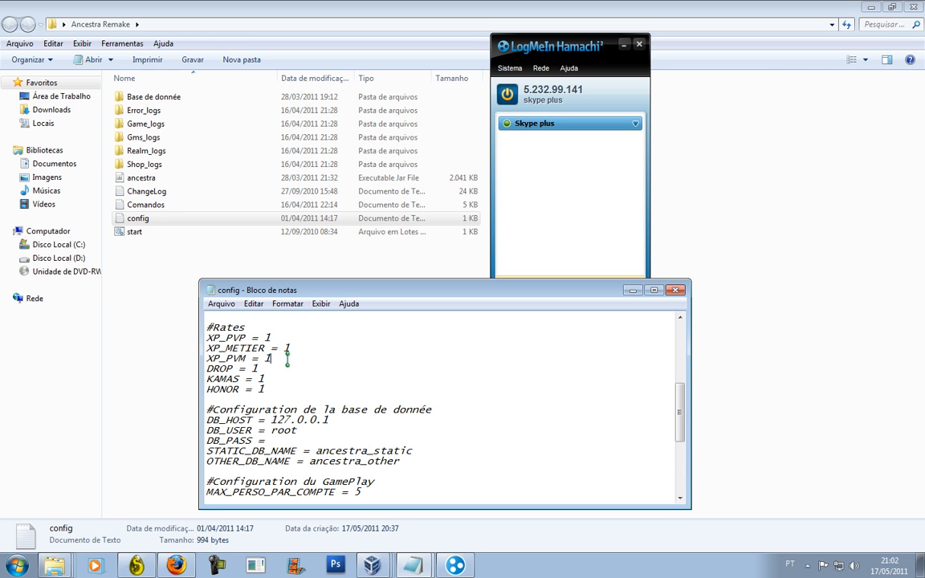
scroll(369, 421, "down", 4)
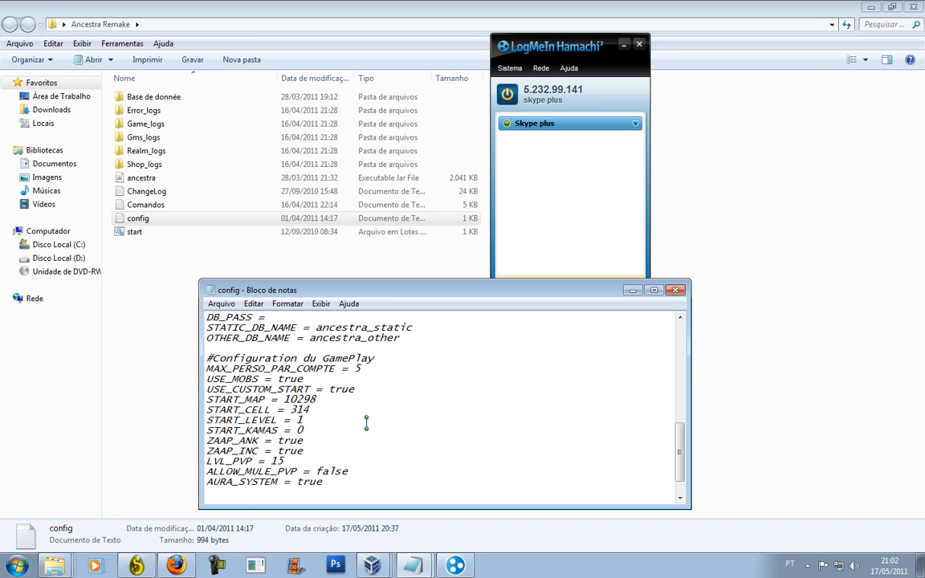
scroll(326, 465, "down", 1)
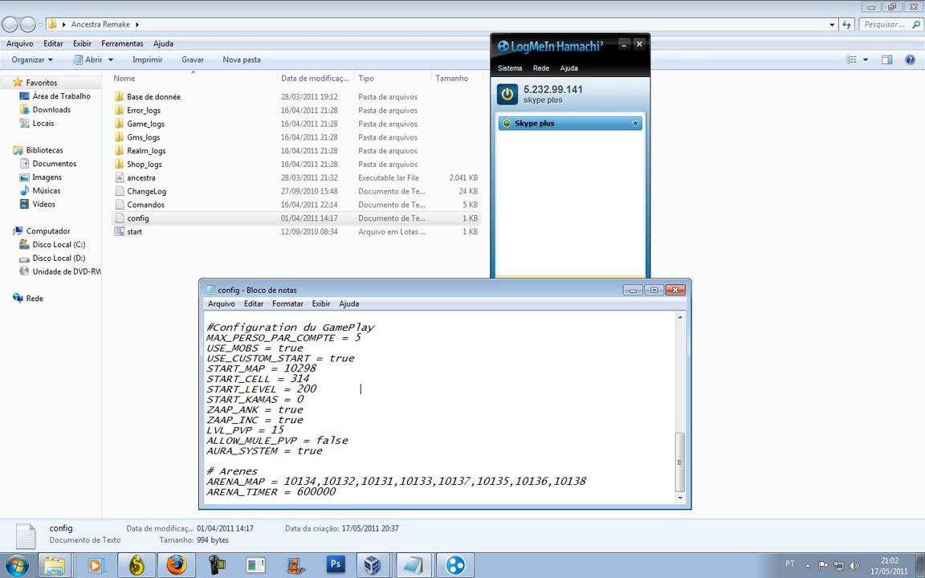
mouse_move(329, 400)
left_mouse_down()
mouse_move(320, 409)
mouse_move(312, 400)
left_mouse_up()
left_click(677, 290)
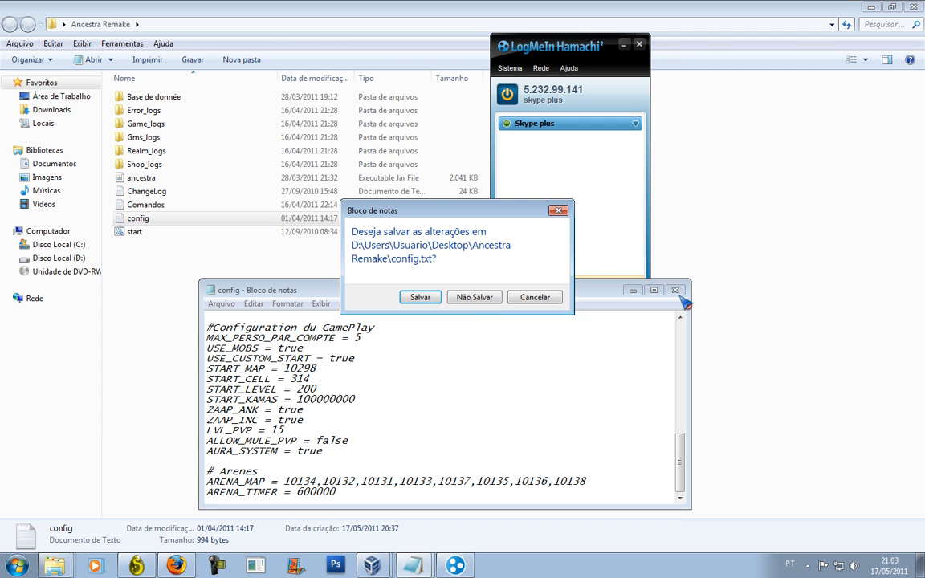
Save the config, run start.bat, and wait until the server awaits connections on ports 5555 and 444.
left_click(482, 297)
double_click(254, 233)
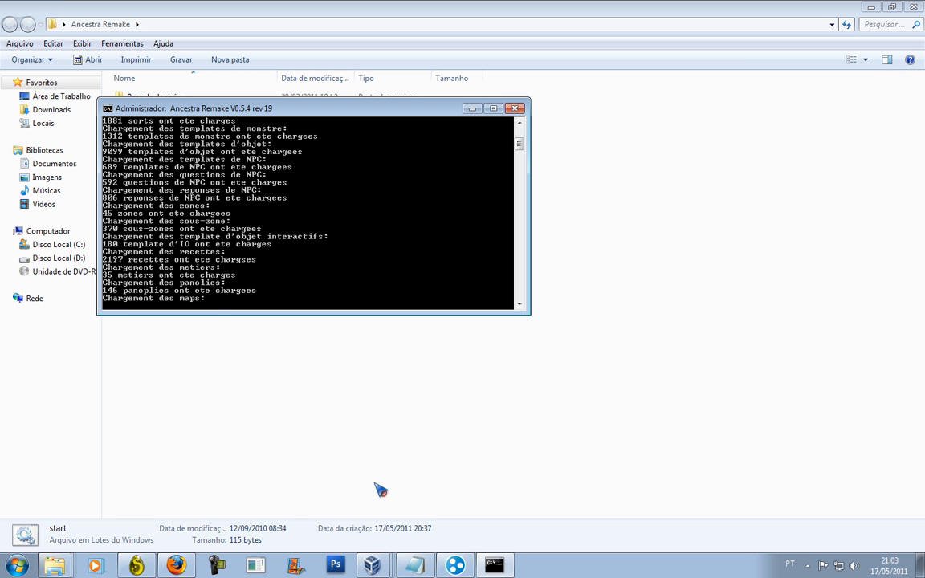
right_click(197, 306)
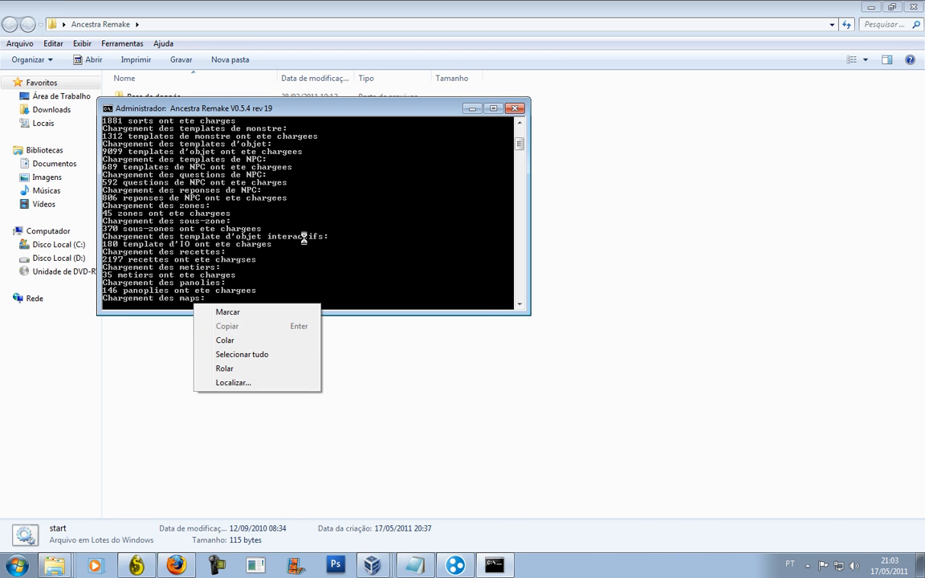
left_click(117, 217)
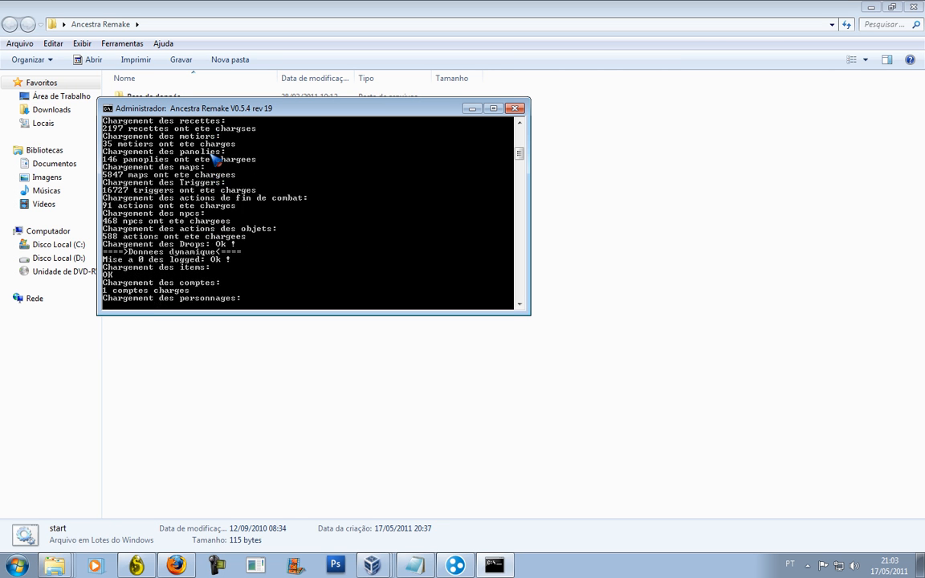
right_click(197, 290)
left_click(119, 269)
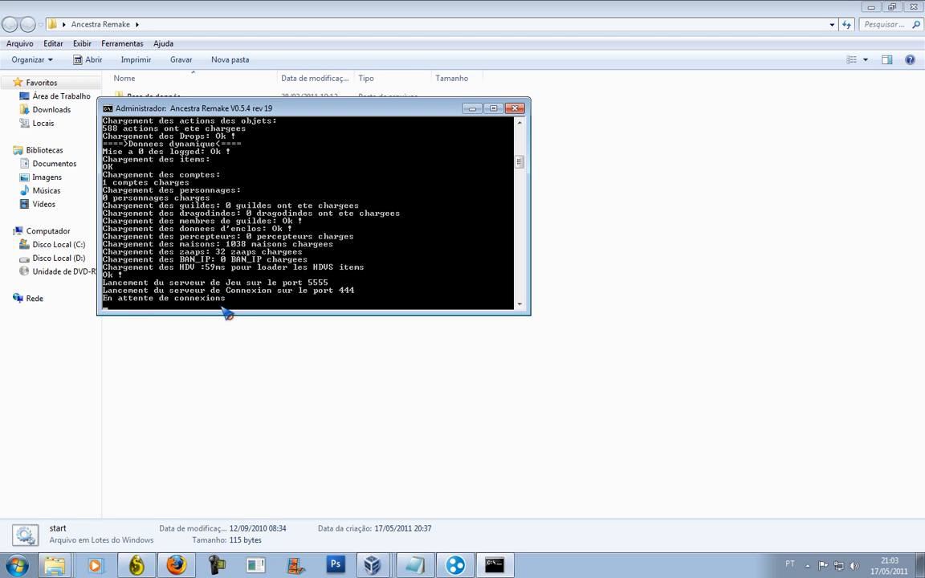
left_click_drag(690, 319, 100, 81)
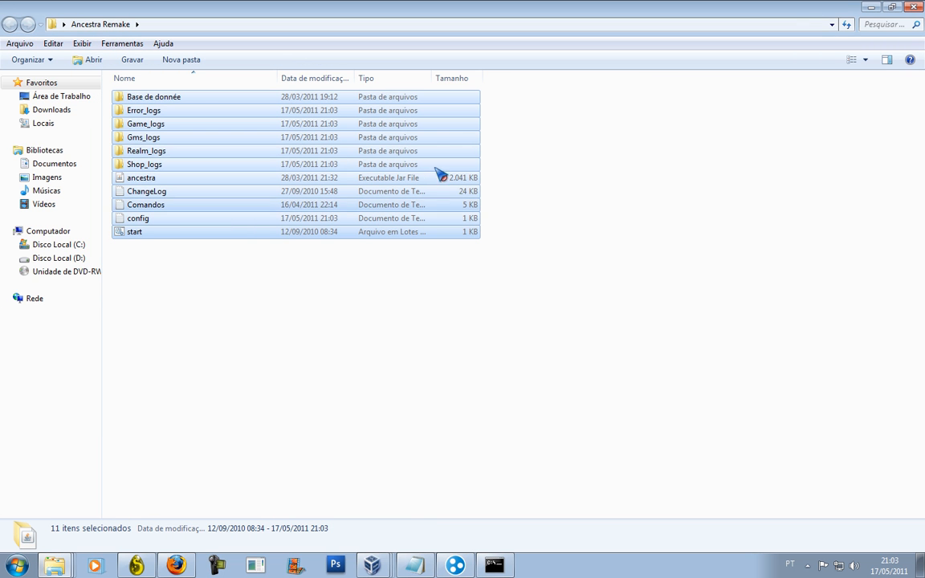
Launch Dofus through its updater and start the game.
left_click(143, 564)
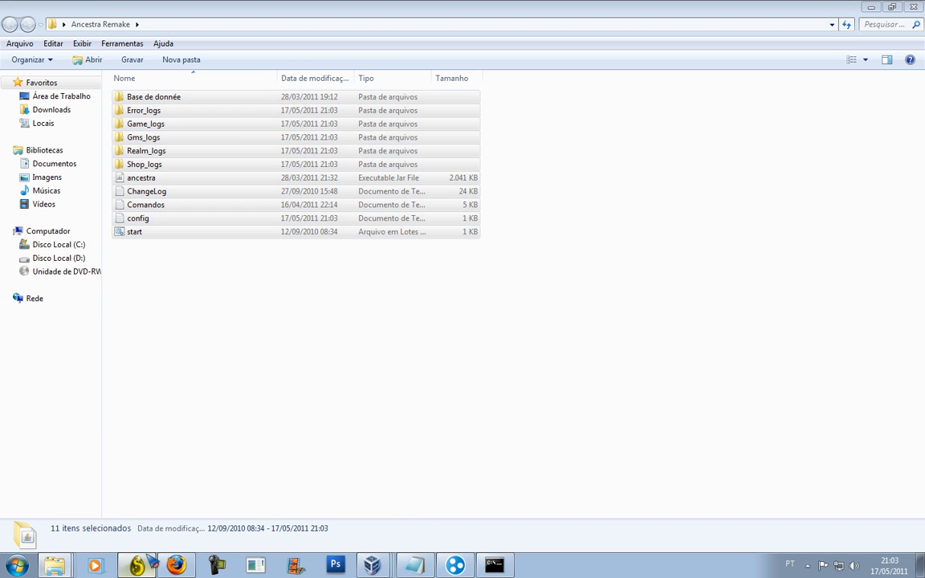
left_click(145, 558)
right_click(141, 552)
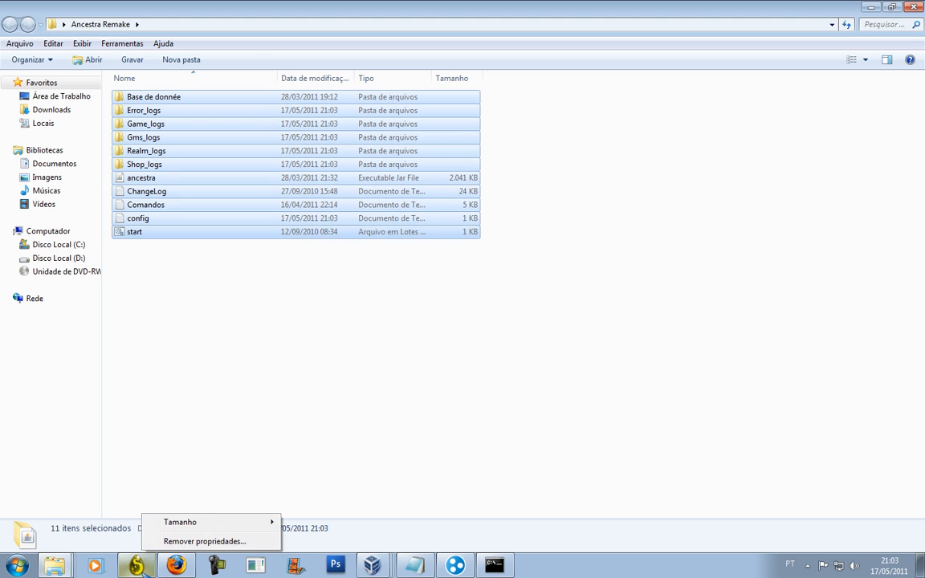
right_click(136, 564)
left_click(134, 546)
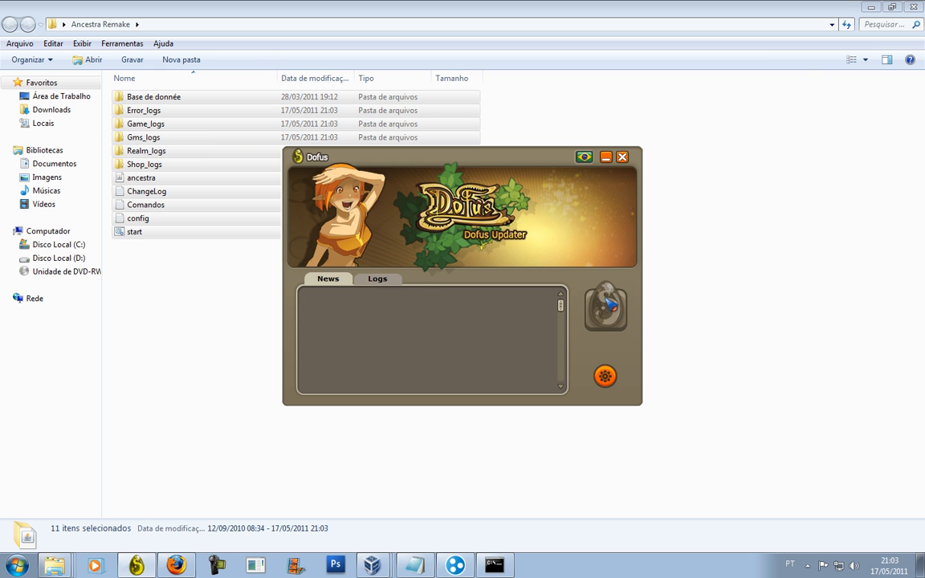
left_click(610, 303)
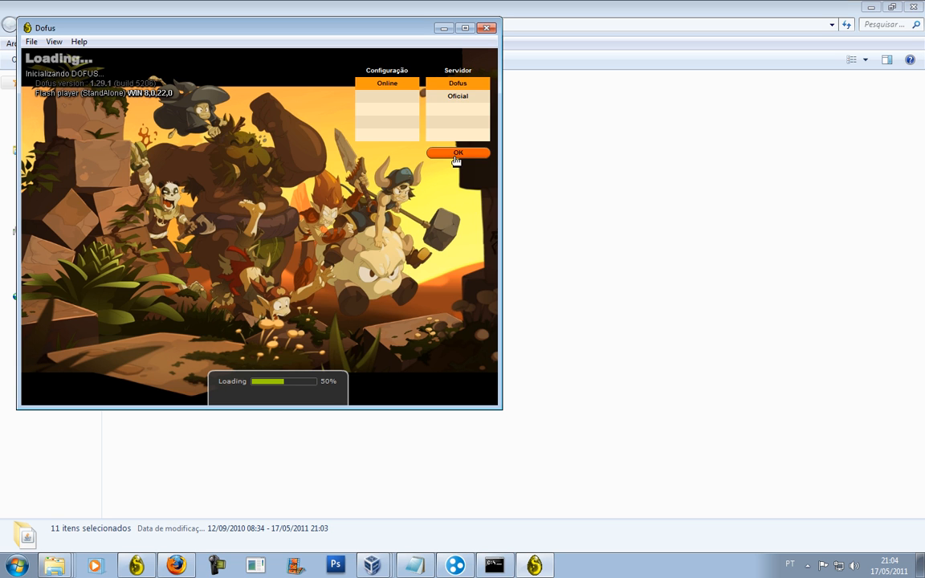
Confirm the online server configuration and log in with the account name.
left_click(455, 151)
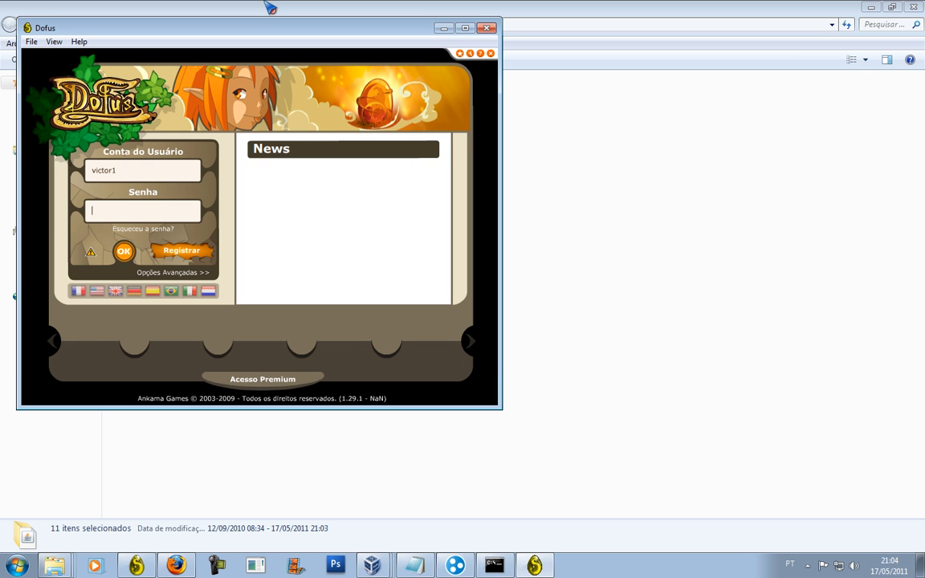
double_click(150, 169)
type("test")
key("Return")
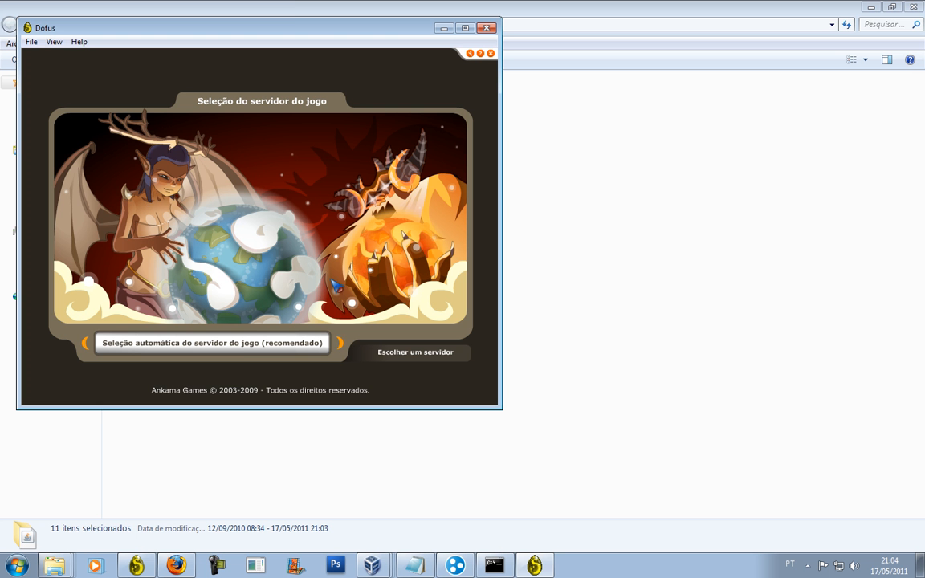
Let the game auto-select a server and join Jiva.
left_click(305, 342)
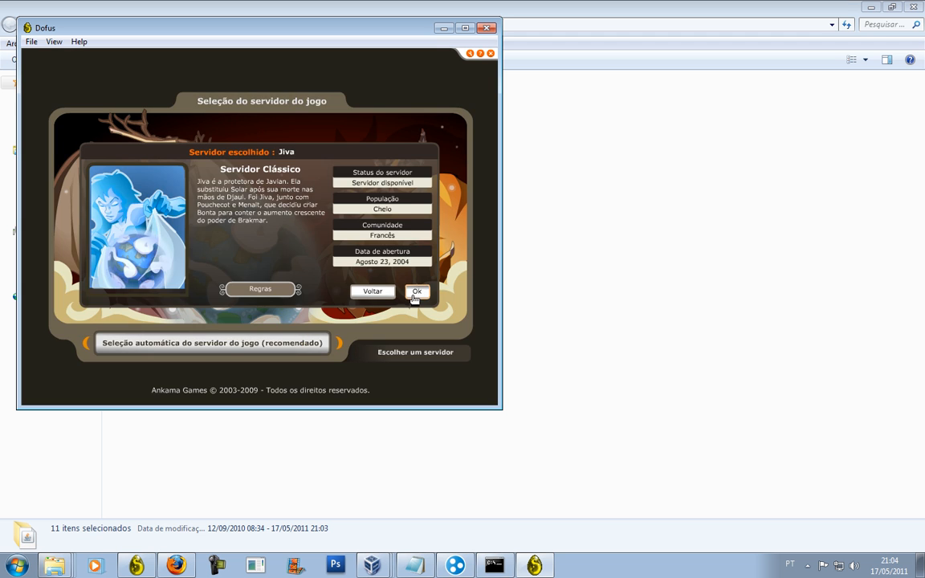
left_click(415, 295)
left_click(272, 347)
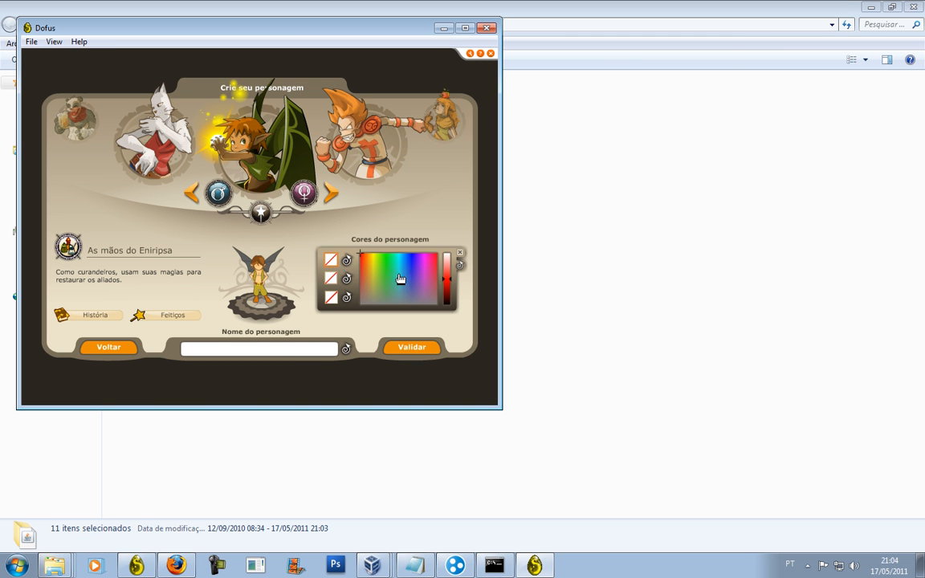
Colour the Eniripsa red, teal and blue-grey, then validate the character named test.
left_click(333, 261)
left_click(331, 278)
left_click(397, 298)
left_click(331, 297)
left_click(404, 301)
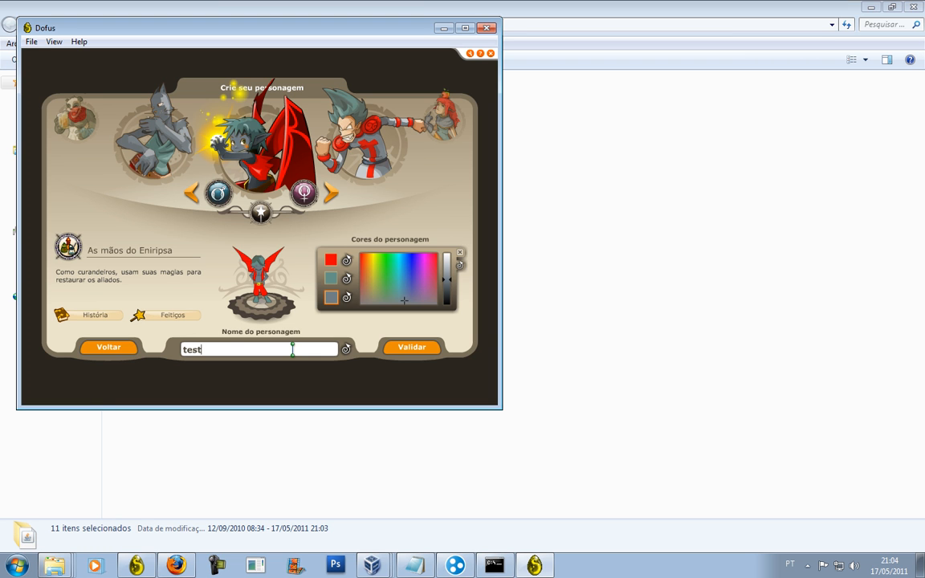
left_click(419, 349)
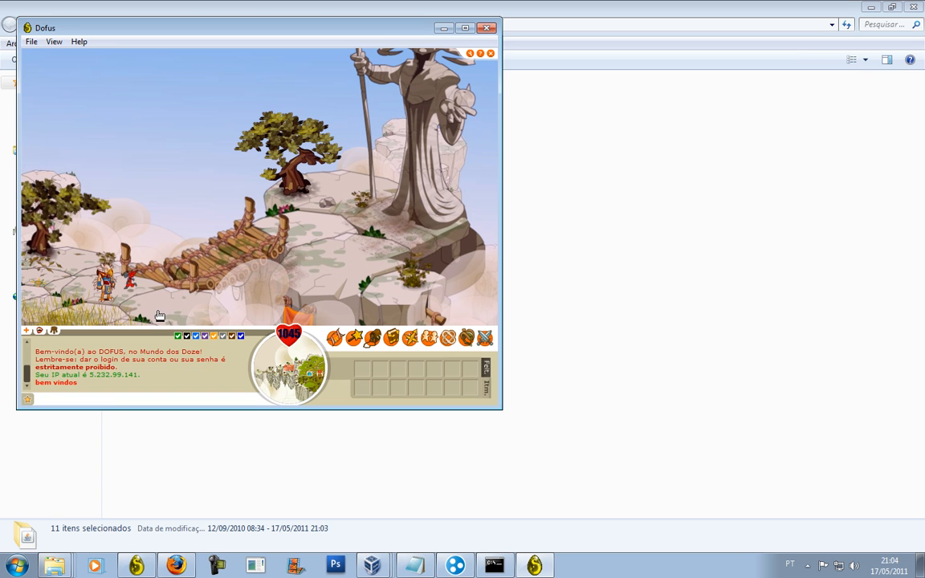
Open the action menu on the player's character in Incarnam.
left_click(156, 297)
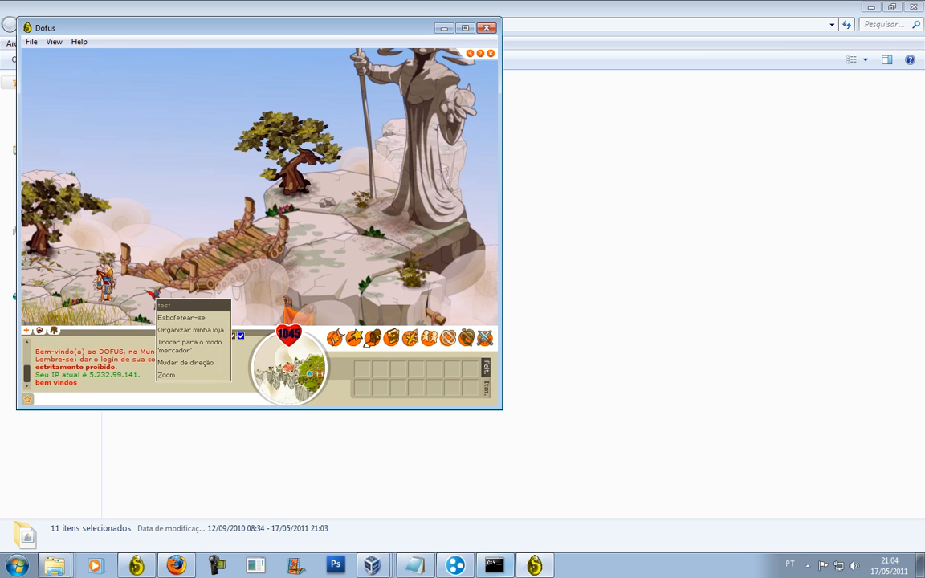
left_click(808, 565)
left_click(771, 490)
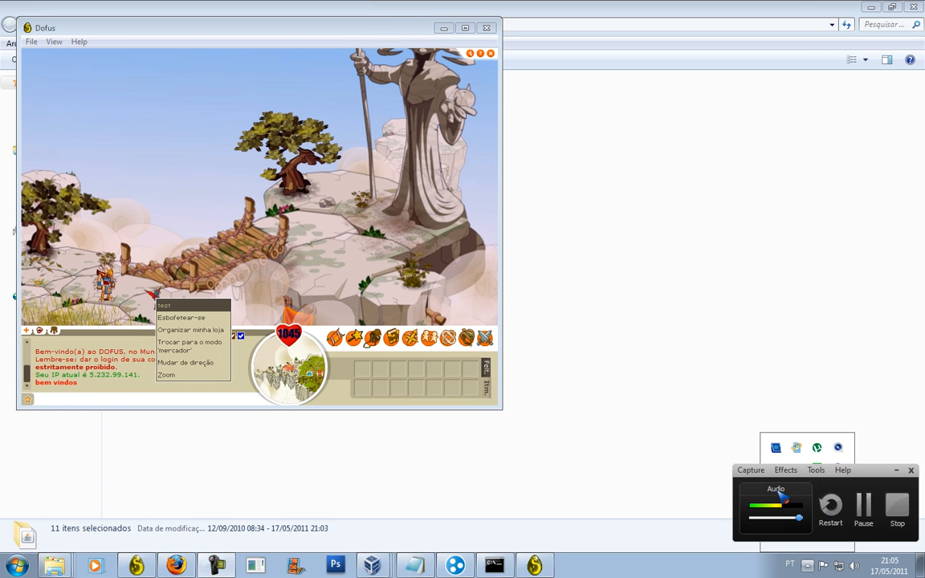